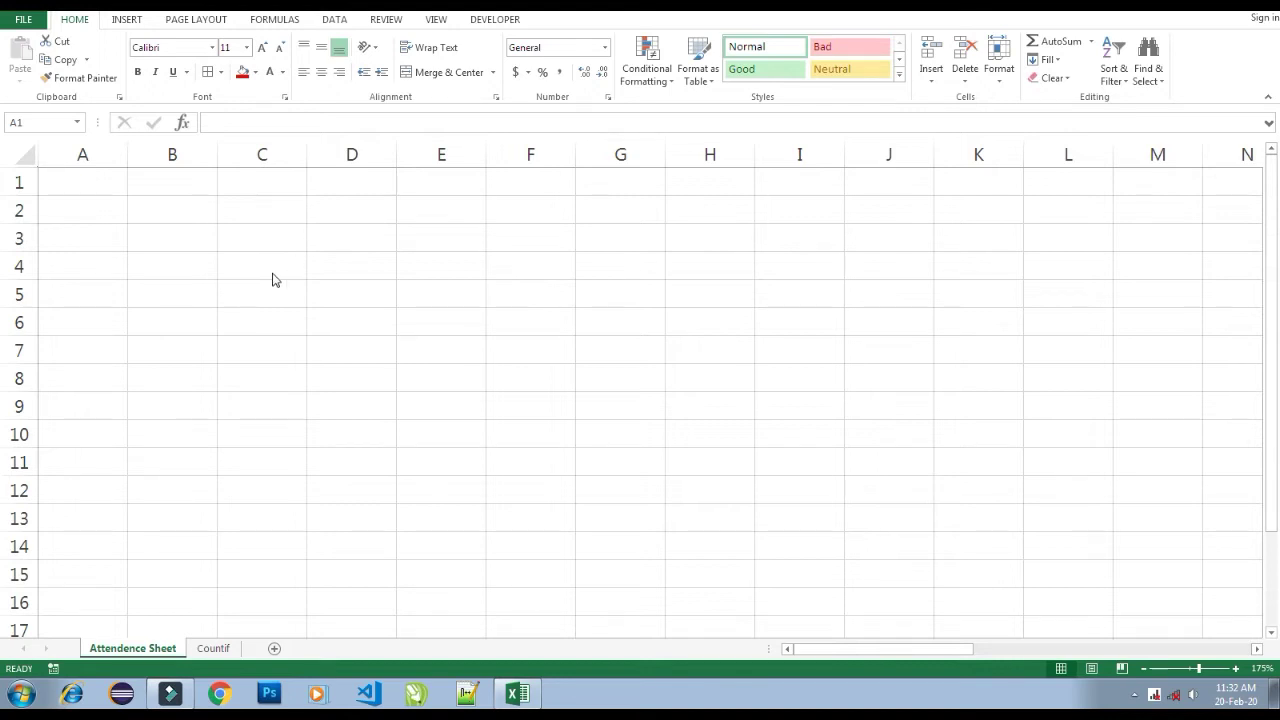
Enter the headers Roll No., Names, Class and Section across A2:D2
left_click(88, 211)
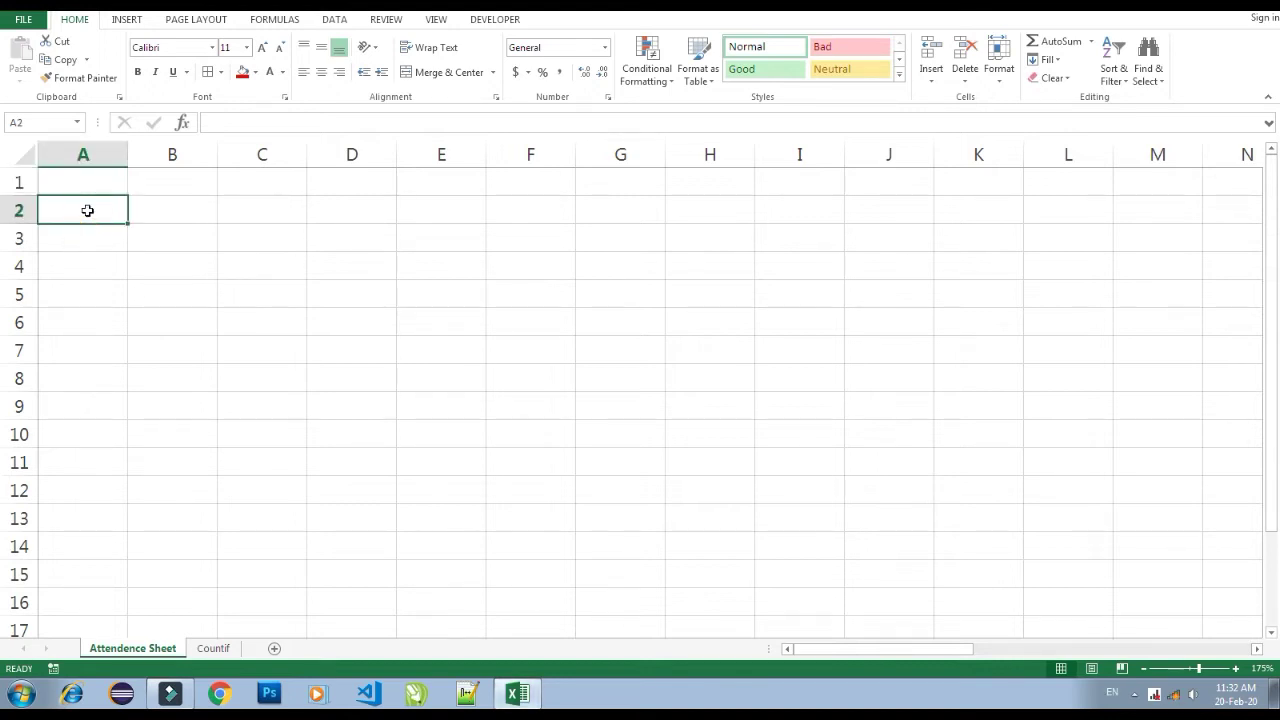
type("Roll No.")
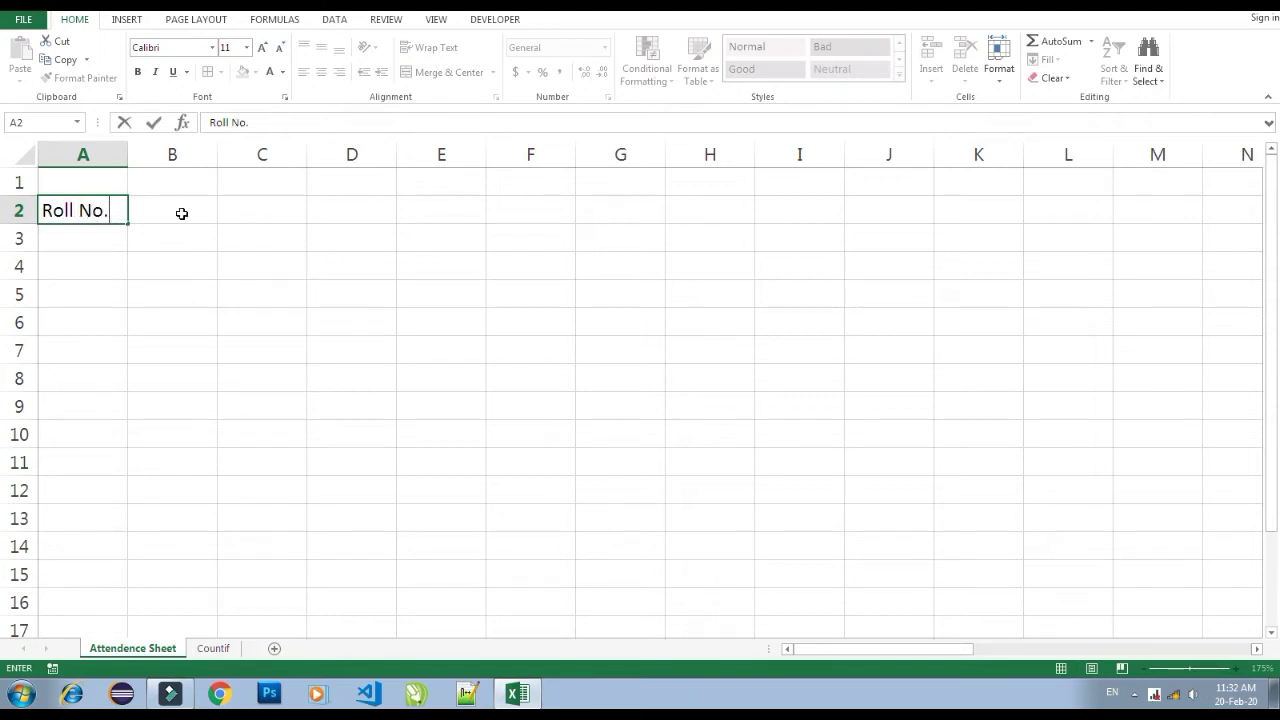
key("Tab")
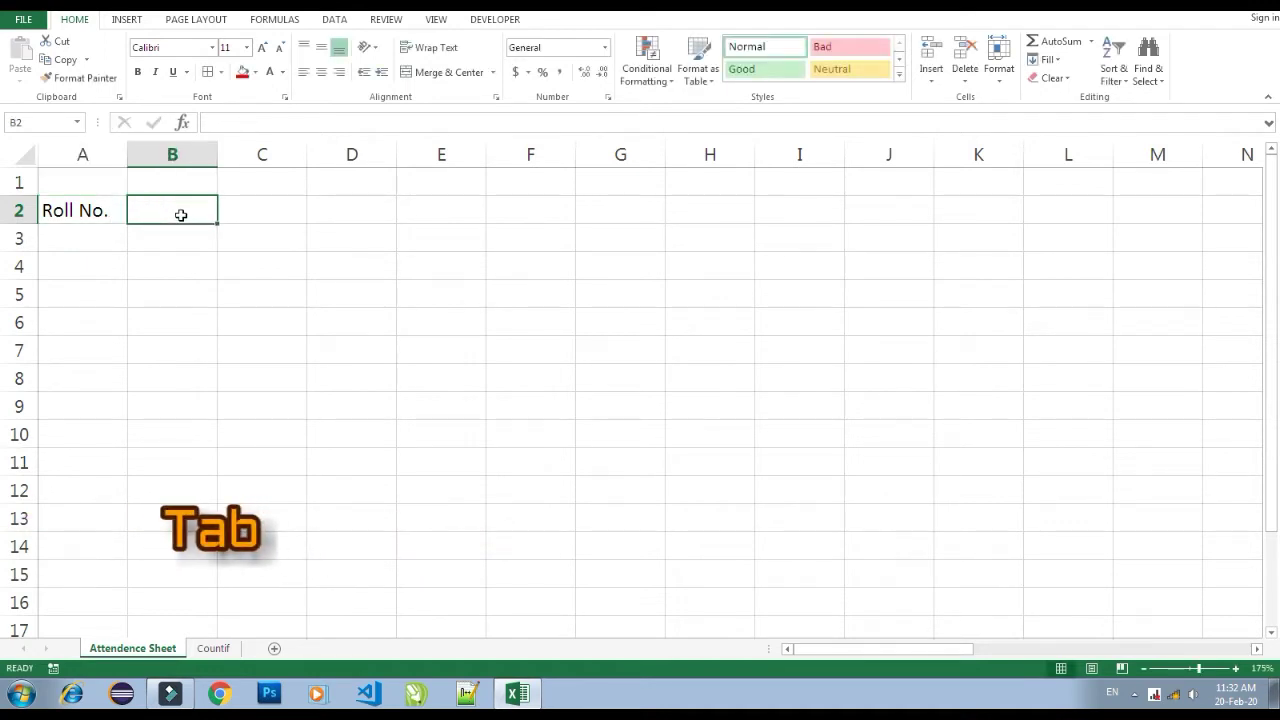
type("Names")
key("Tab")
type("Clas")
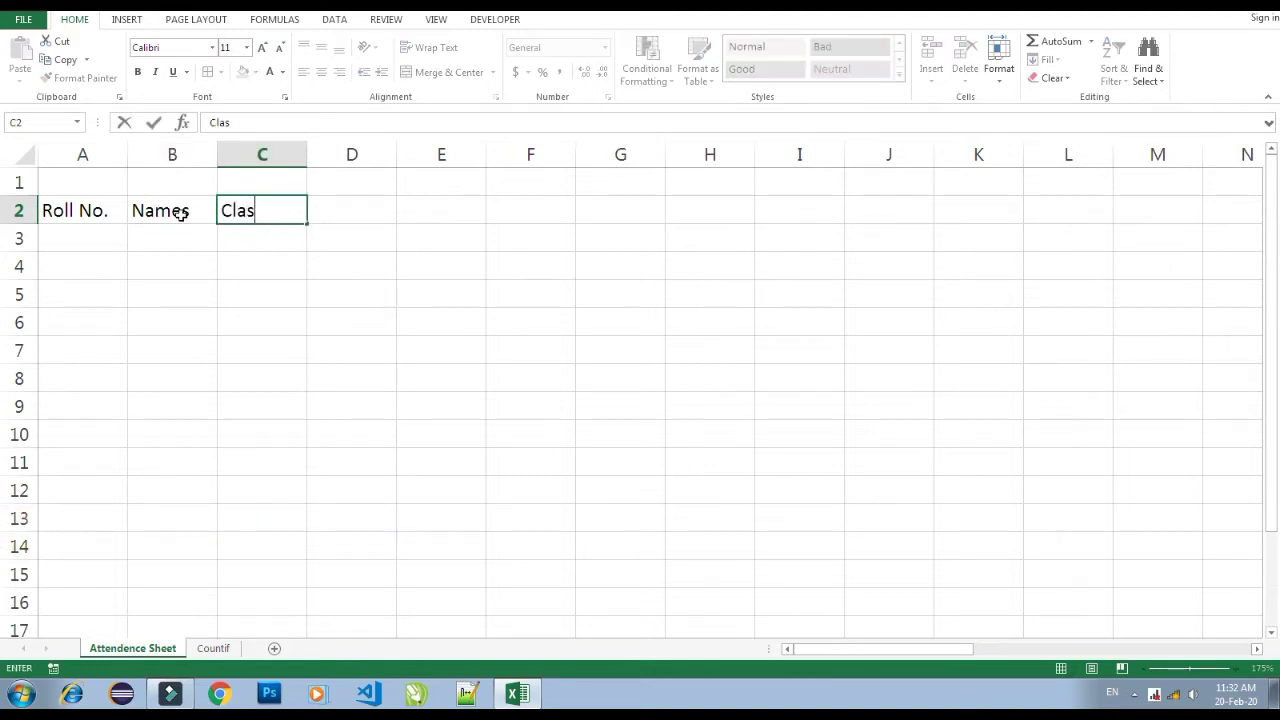
type("s")
key("Tab")
type("Secti")
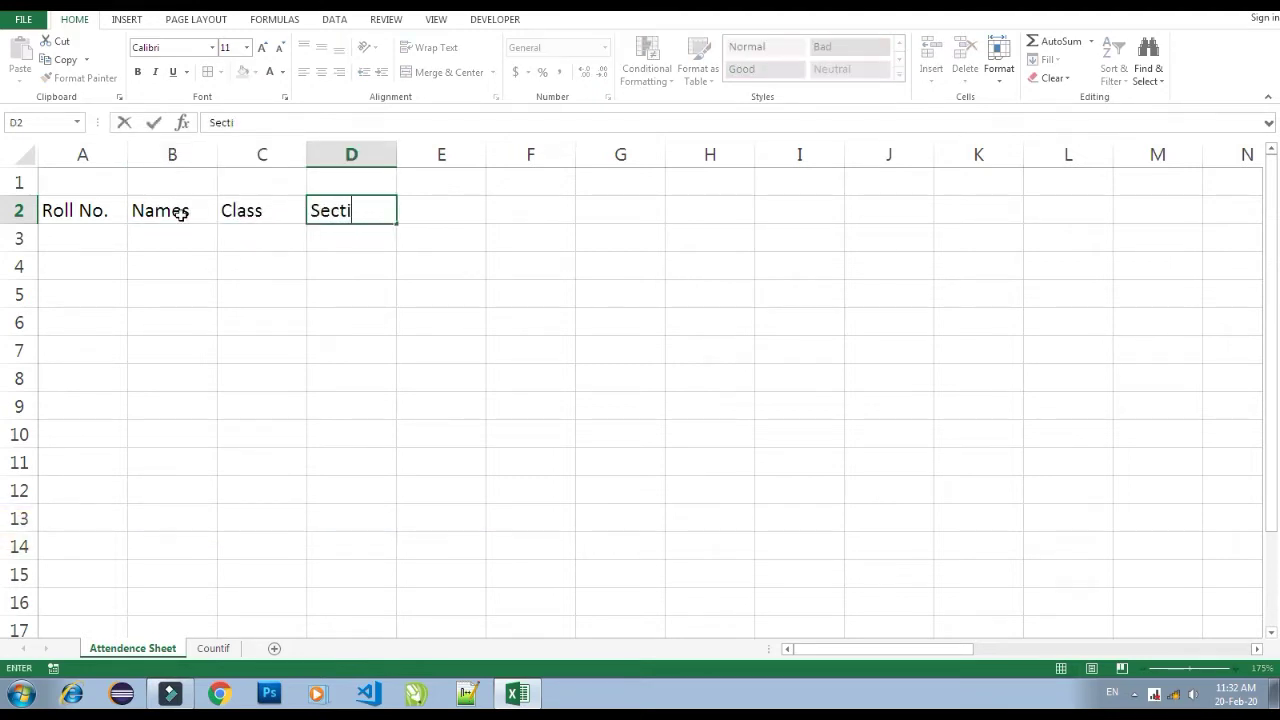
type("on")
key("ctrl+Return")
Enter 1 as the first roll number in A3
left_click(80, 240)
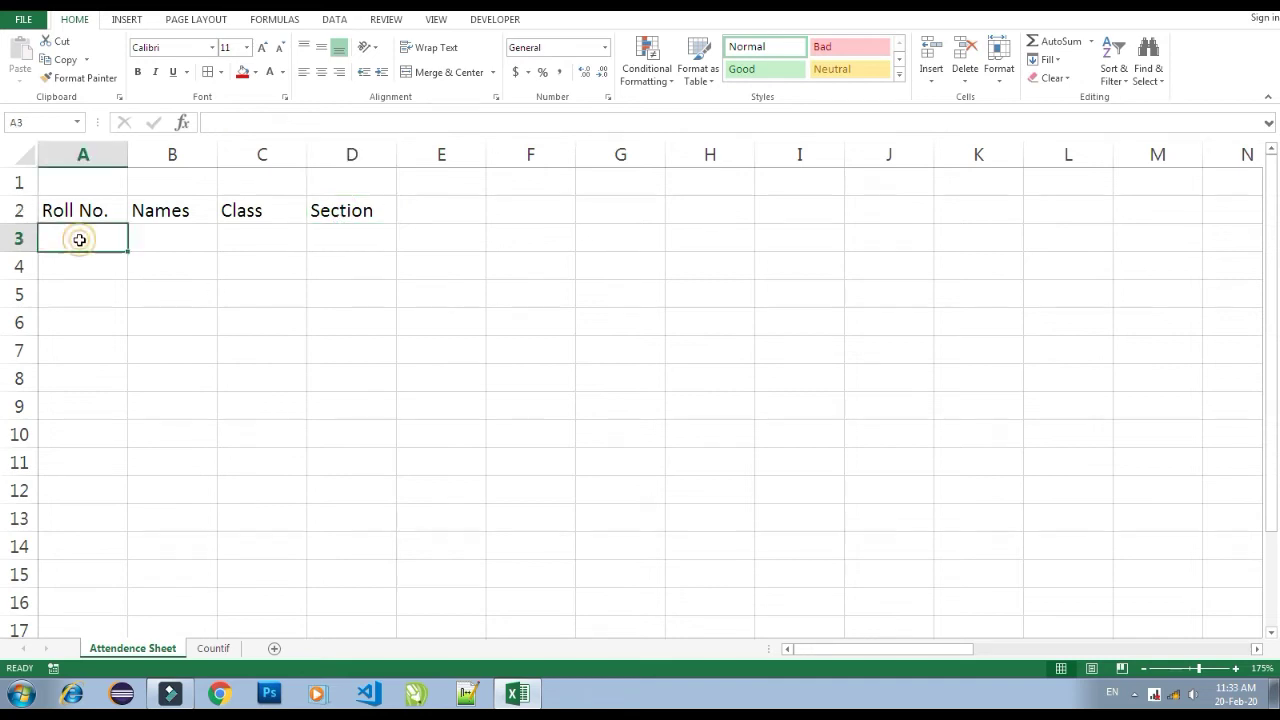
type("1")
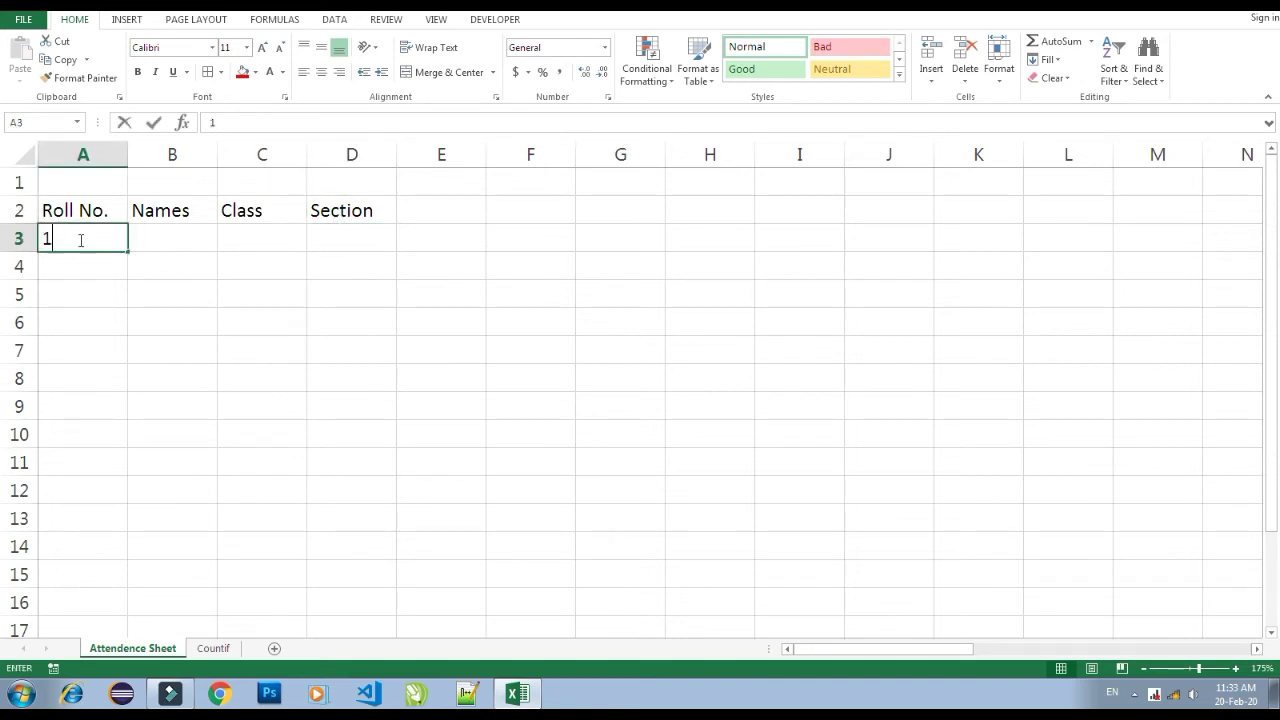
key("ctrl+Return")
Fill a linear column series from A3 with step 1 and stop value 10
key("alt+e")
key("i")
key("s")
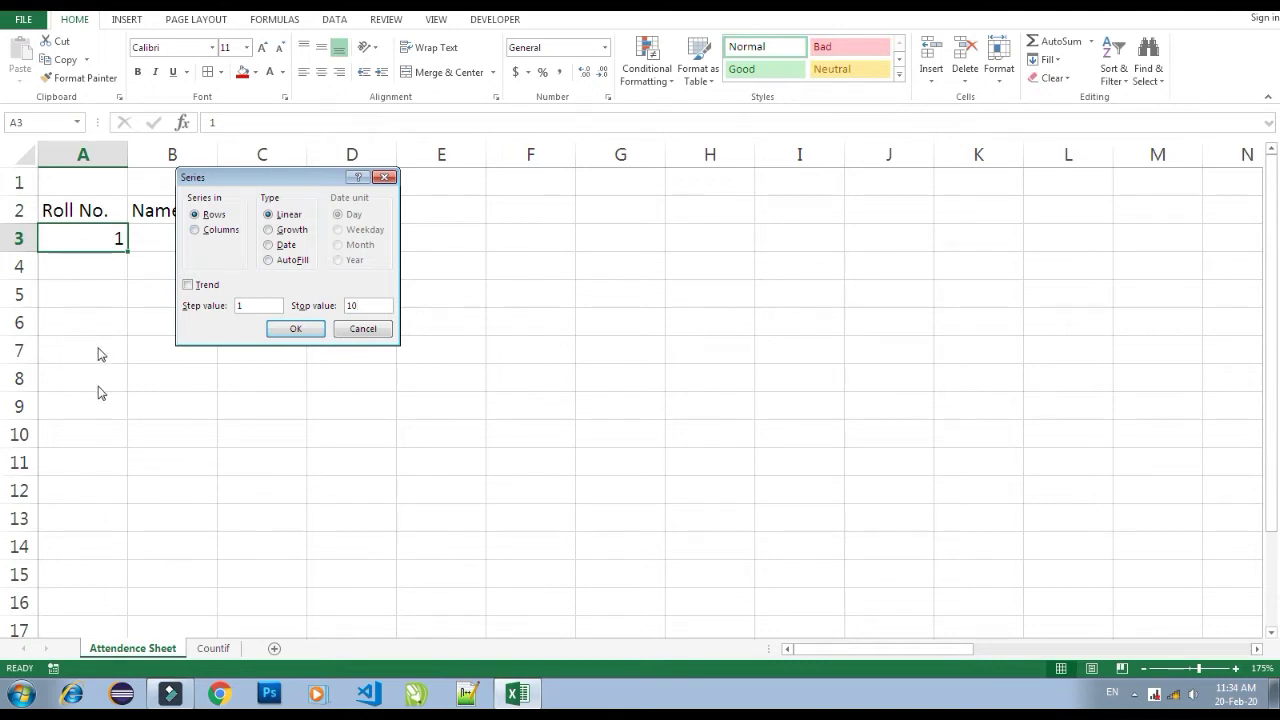
left_click(194, 230)
left_click(293, 327)
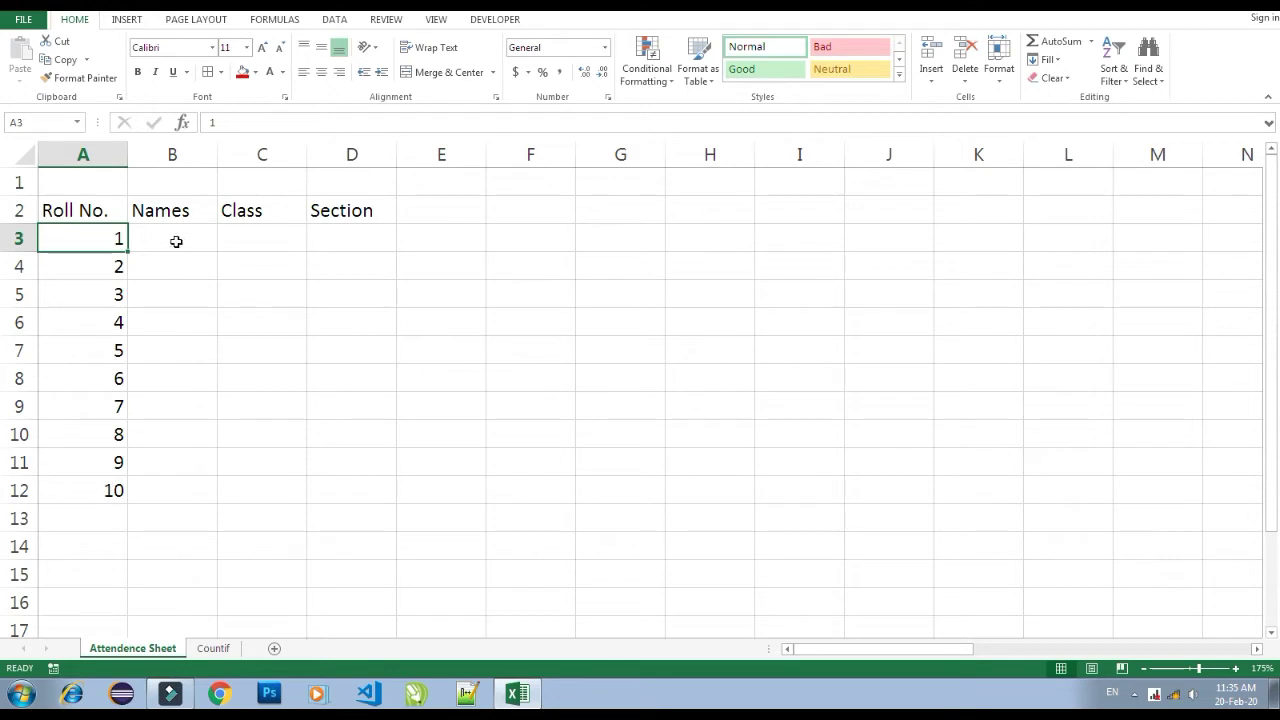
Enter the first five student names in B3:B7
left_click(176, 241)
type("Rakes")
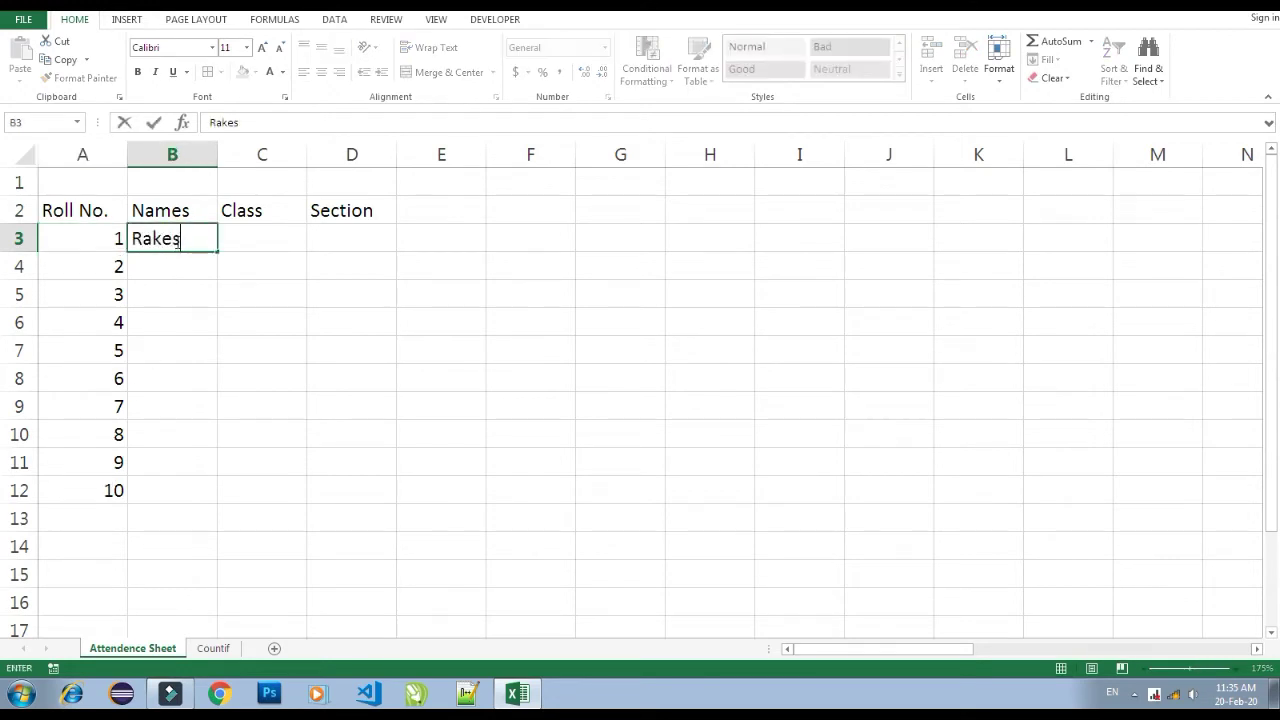
type("h")
key("Return")
type("Deepak")
key("Return")
type("Suresh")
key("Return")
type("Mani")
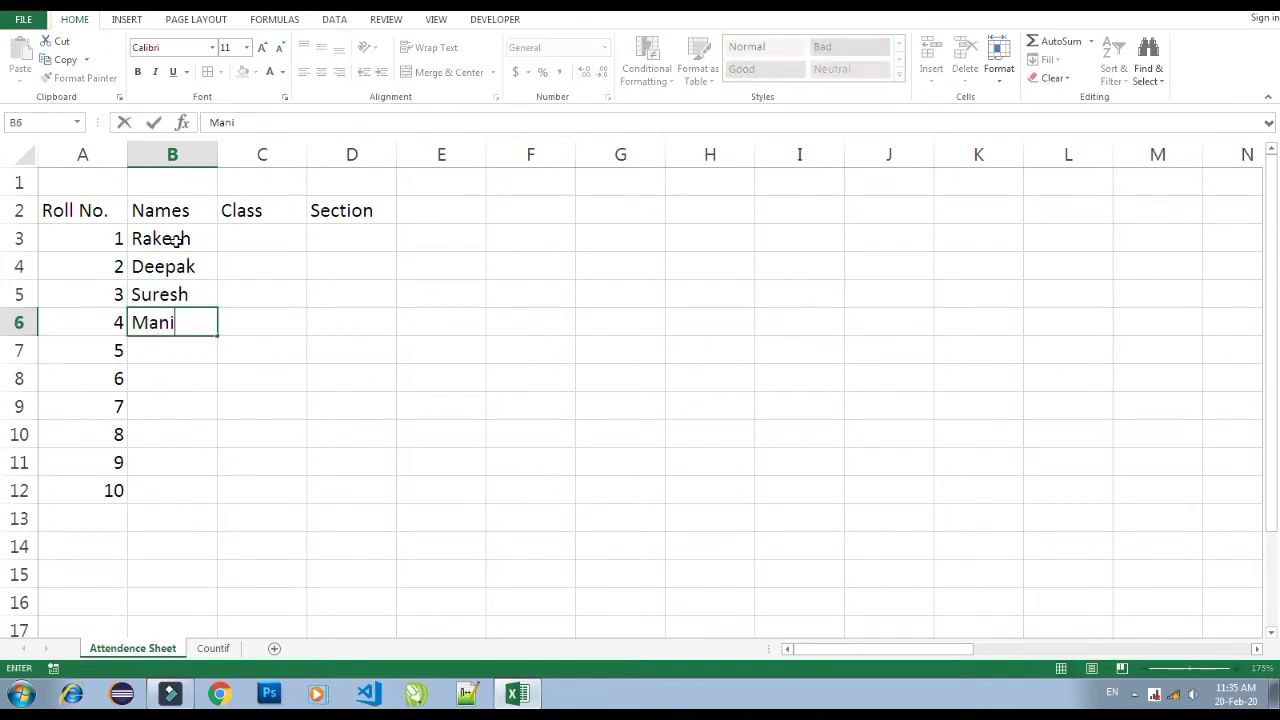
type("sh")
key("Return")
type("Arvind")
key("Return")
Enter the remaining five student names in B8:B12
type("Prakash")
key("Return")
type("Mohan")
key("Return")
type("Vinod")
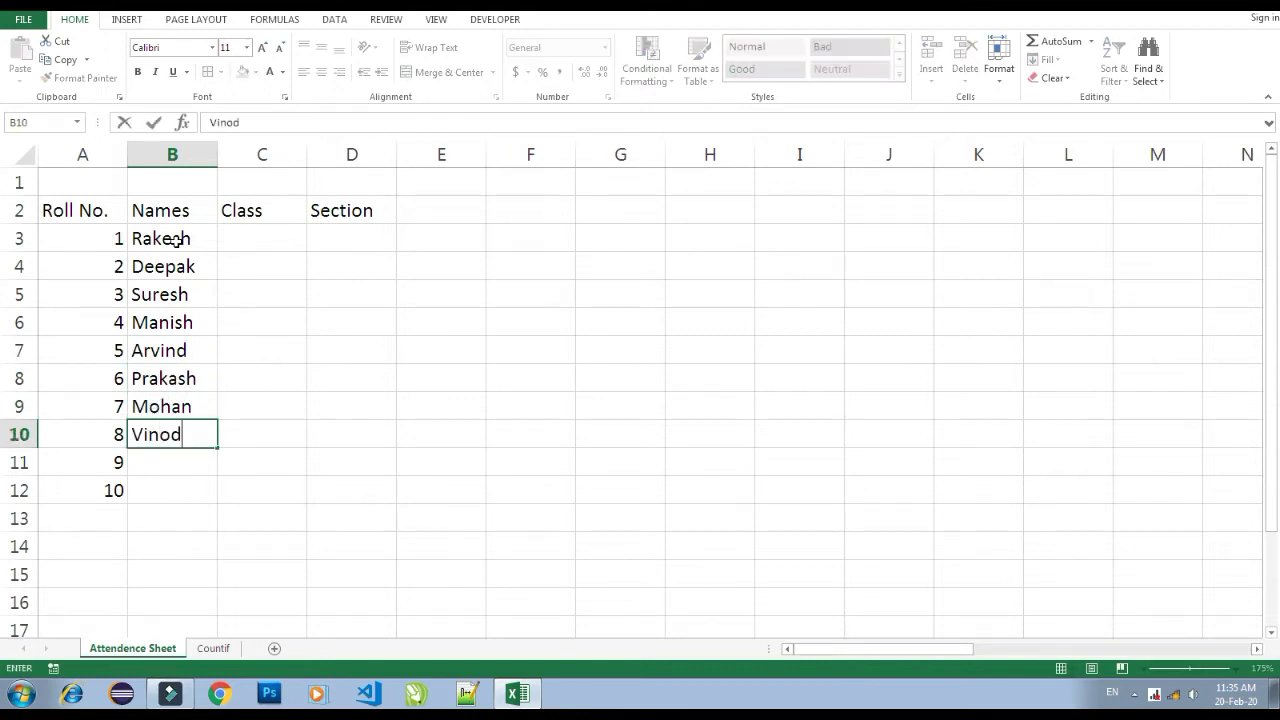
key("Return")
type("Pramod")
key("Return")
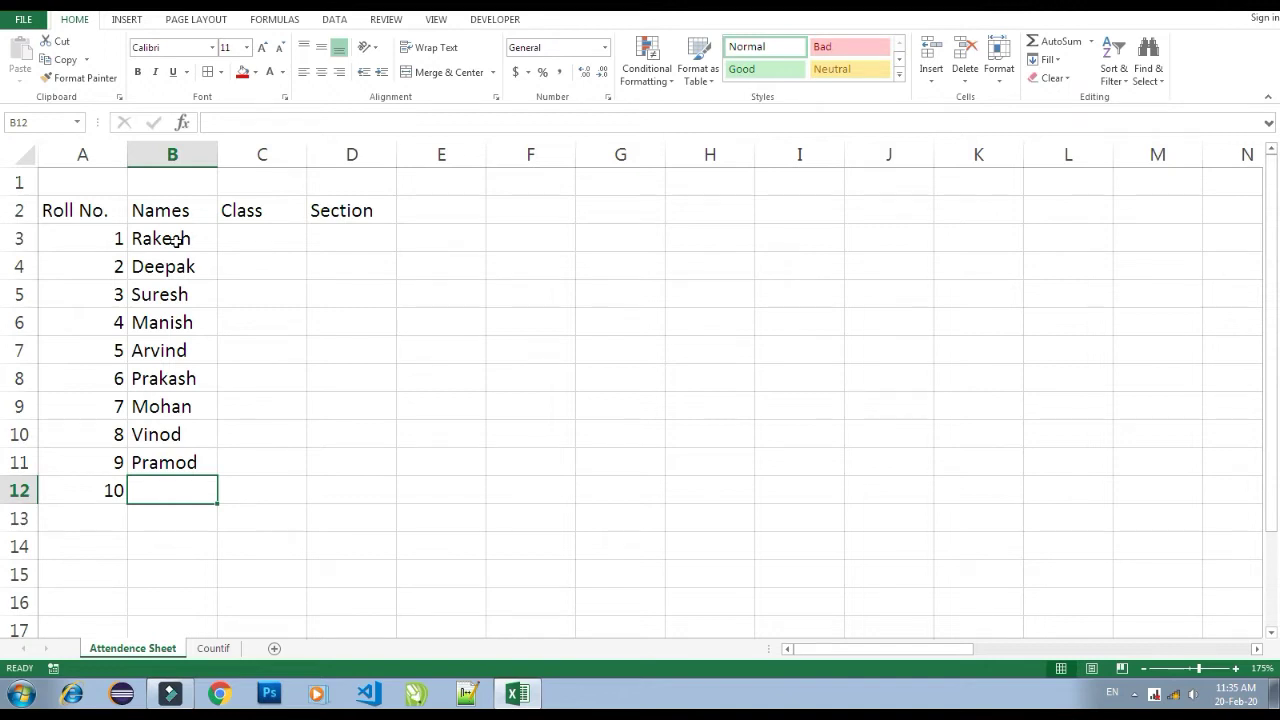
type("Dinesh")
key("Return")
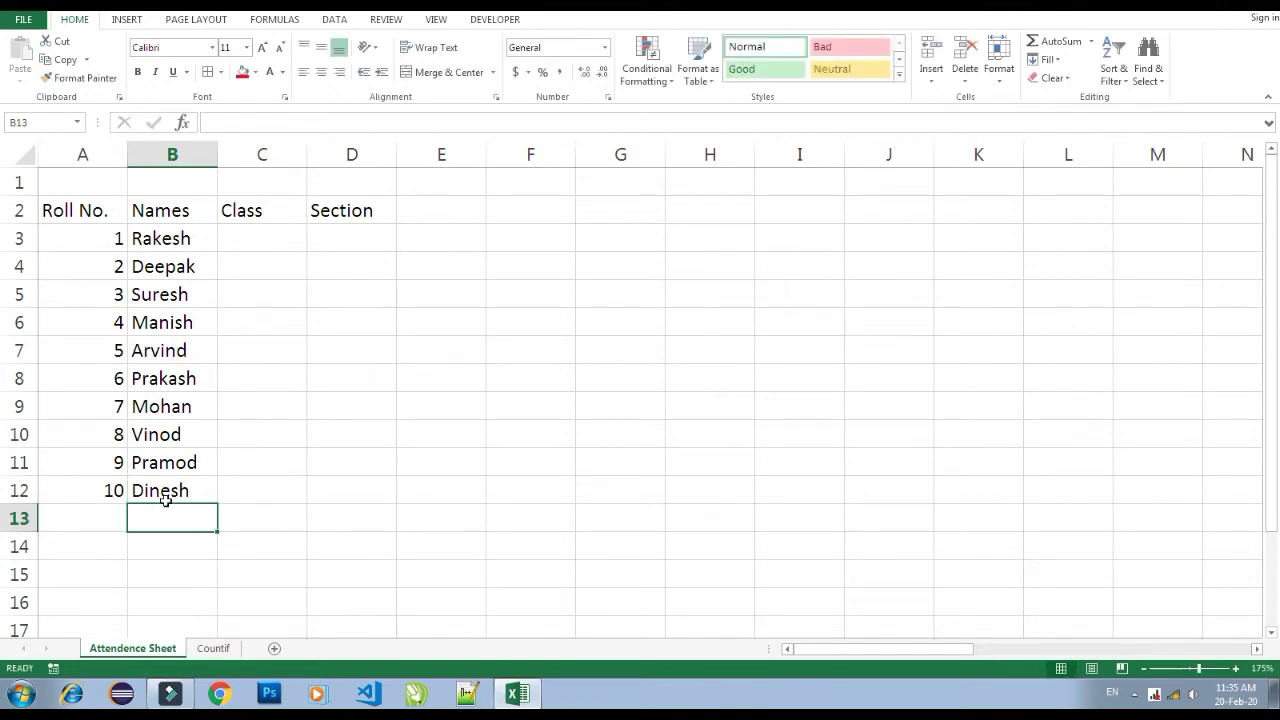
left_click(165, 499)
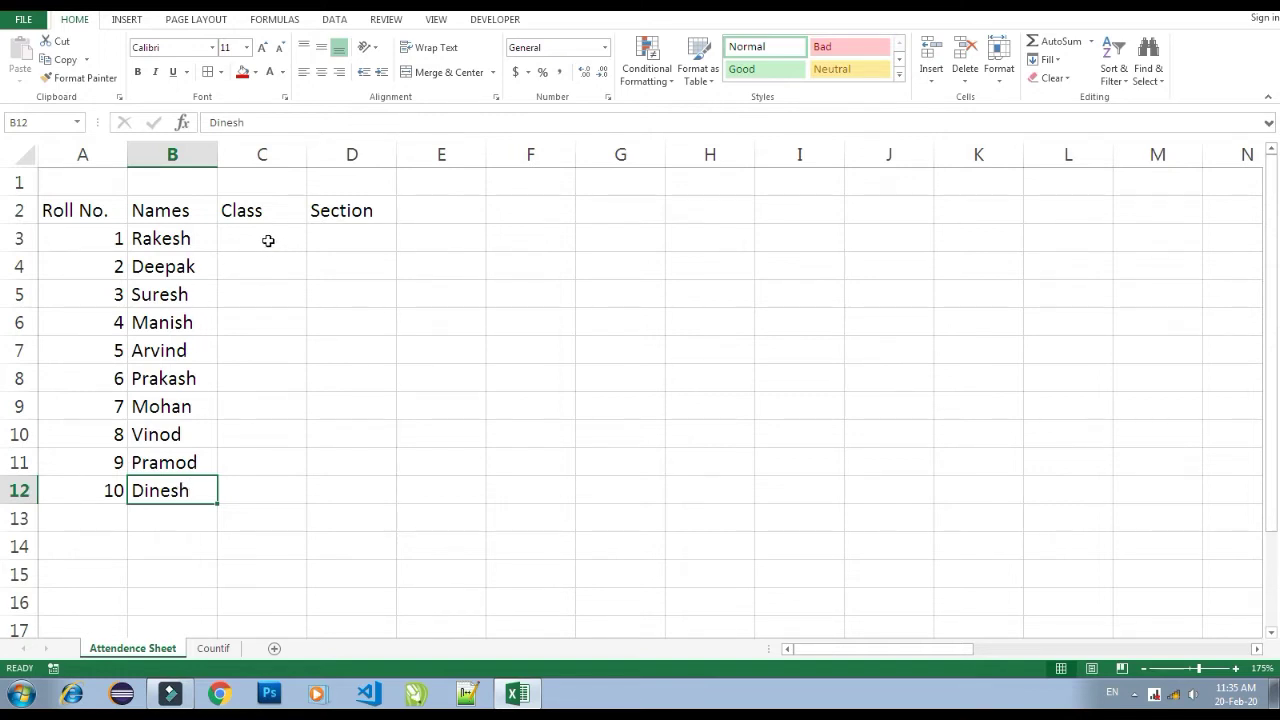
Enter Fifth in C3 and fill it down through C12
left_click(268, 240)
type("Fifth")
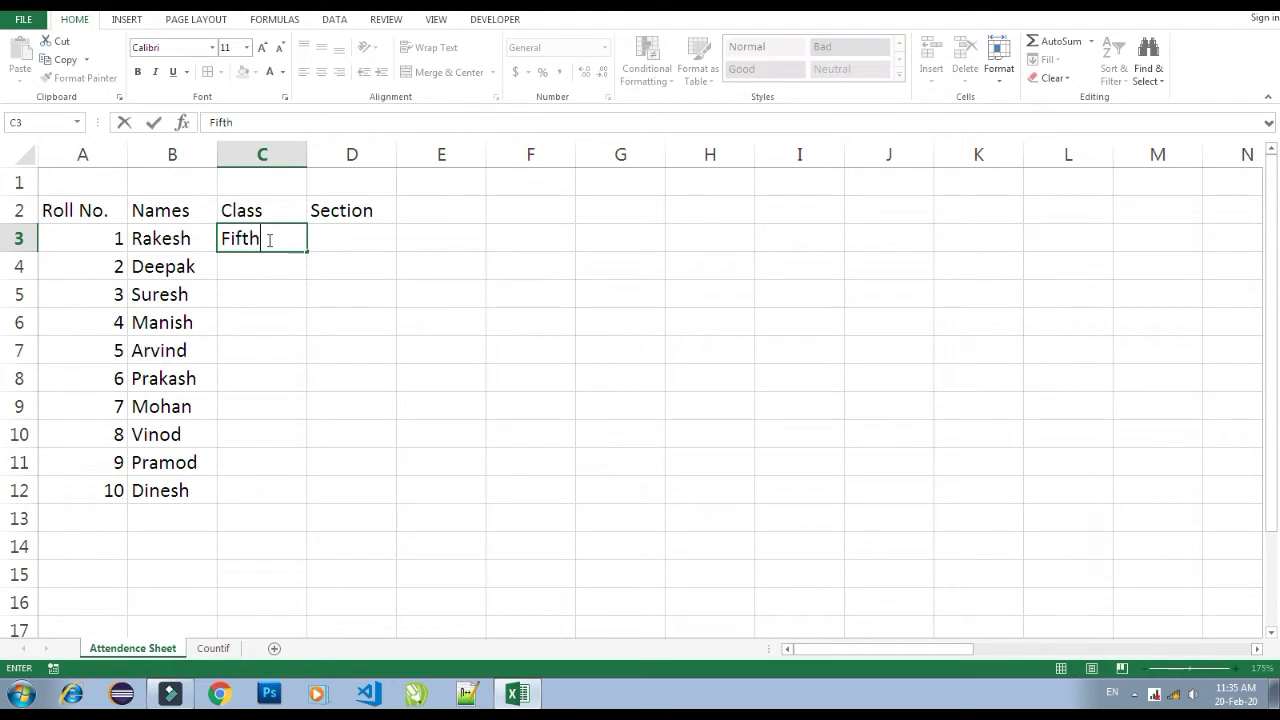
key("Return")
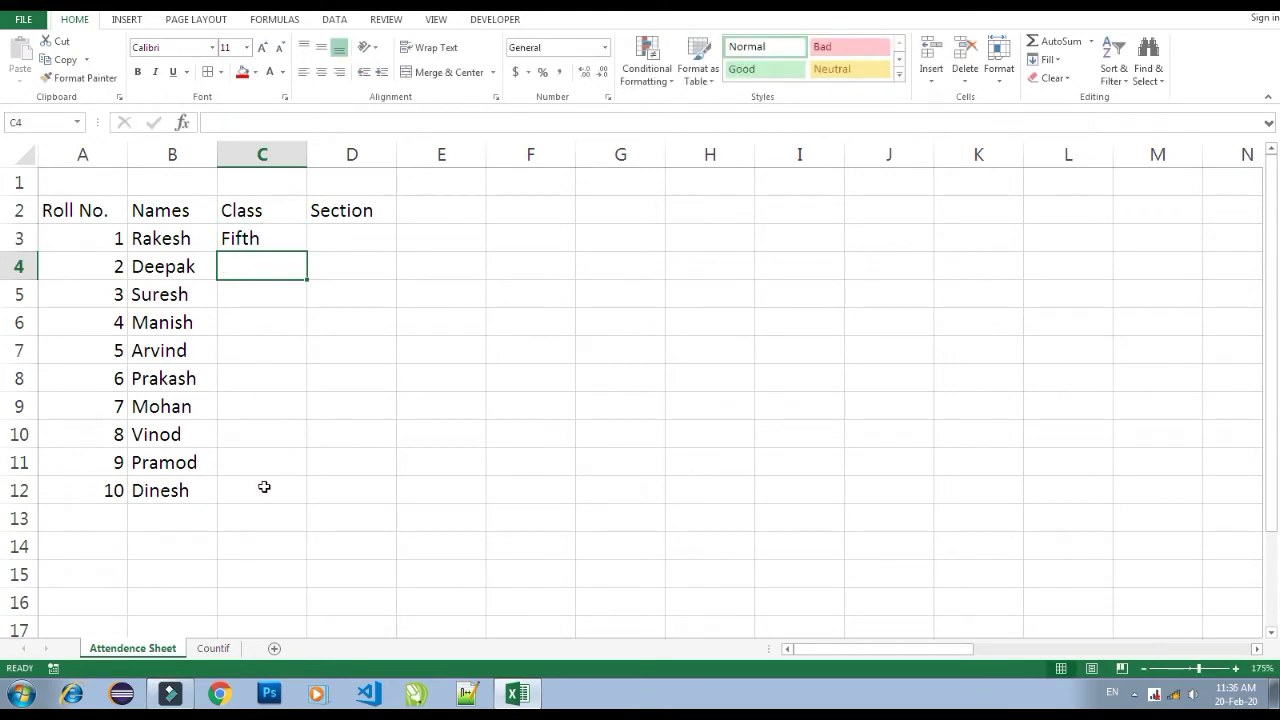
left_click(248, 238)
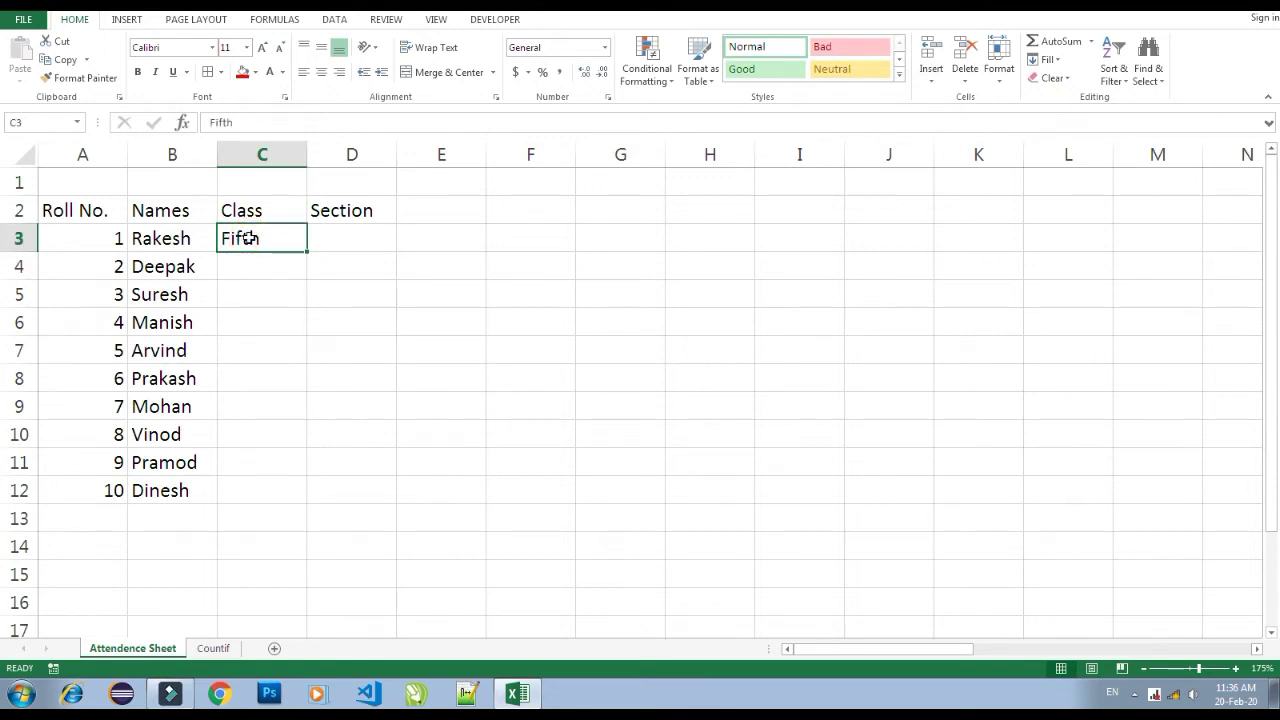
key("shift+Down")
key("shift+Down")
key("shift+Down")
key("shift+Down")
key("shift+Down")
key("shift+Down")
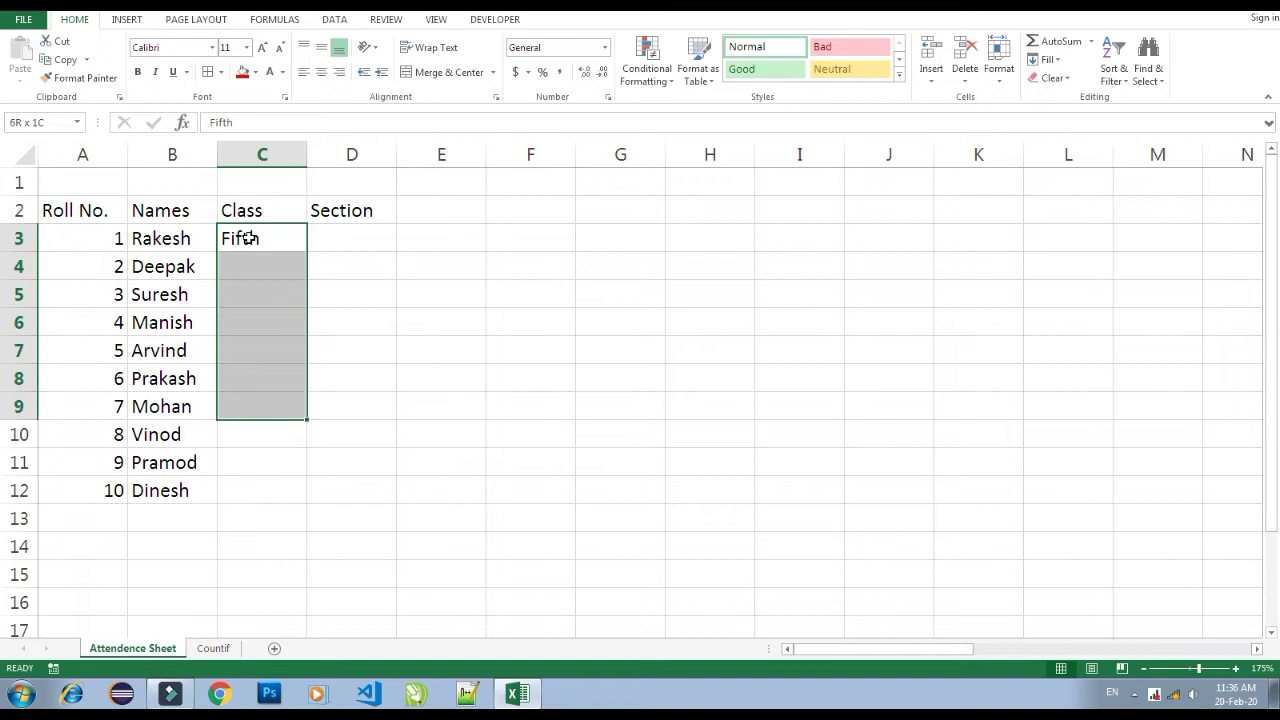
key("shift+Down")
key("shift+Down")
key("shift+Down")
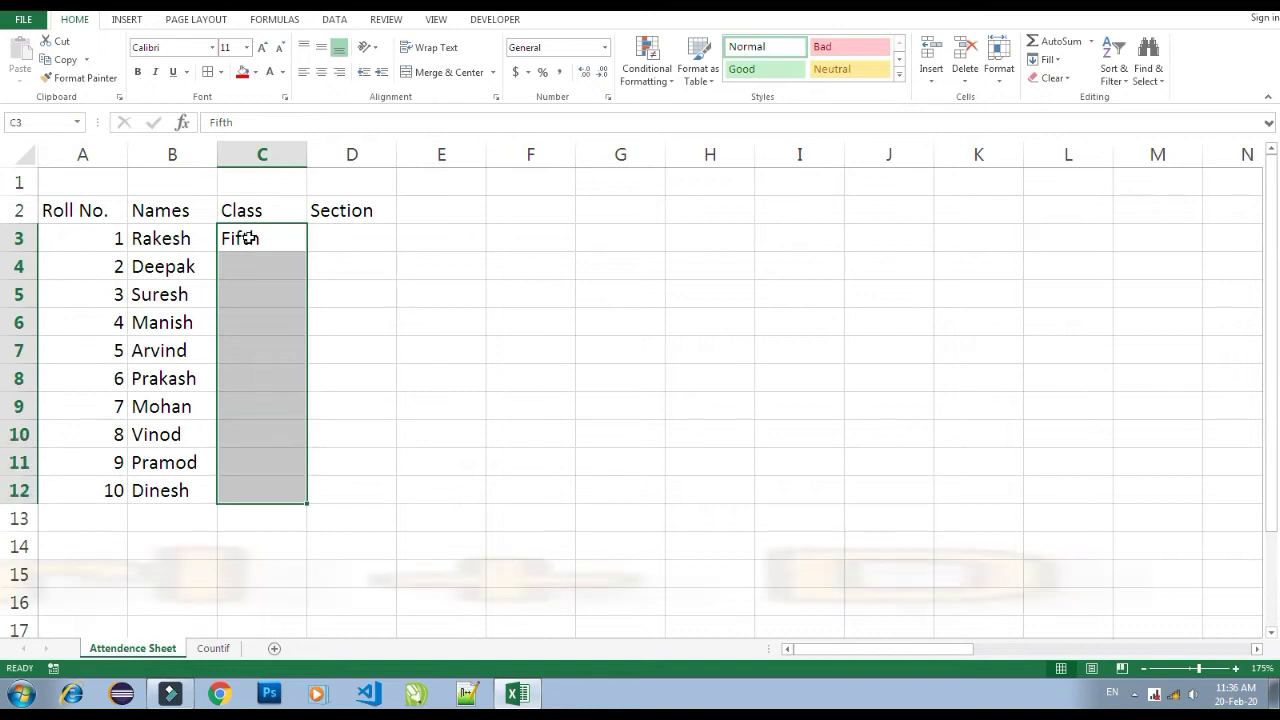
key("ctrl+d")
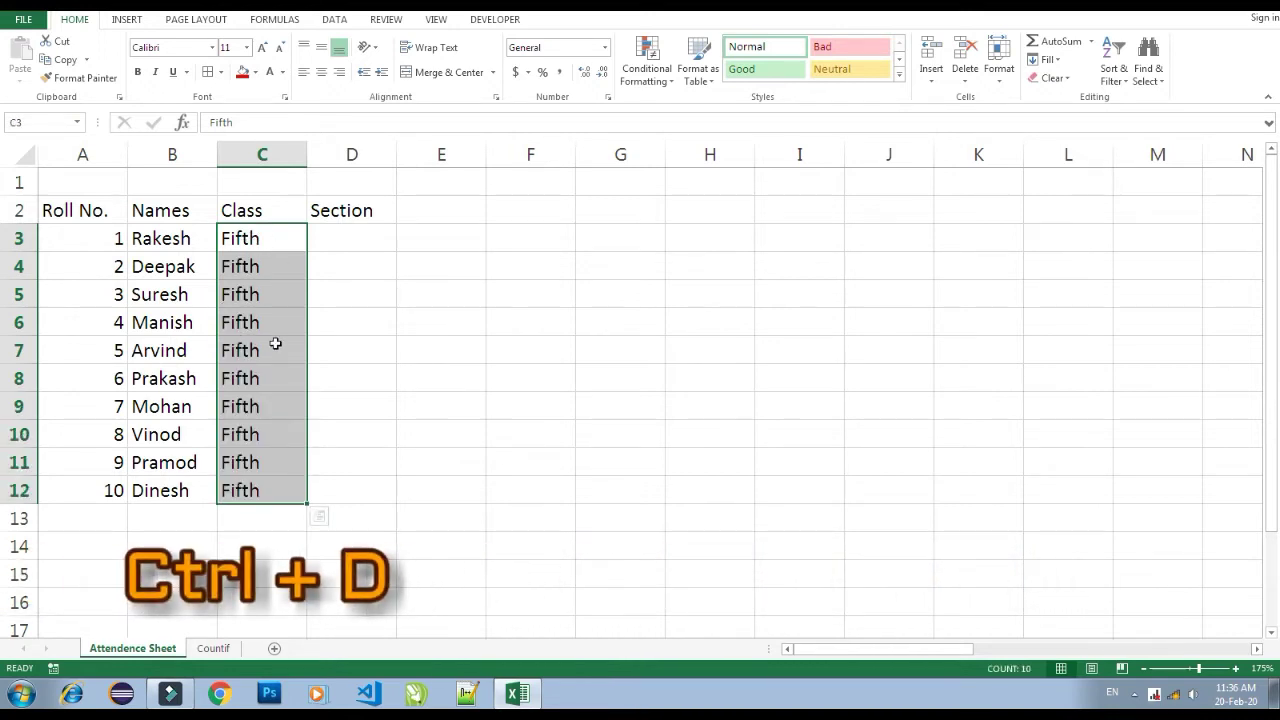
Enter section D in D3 and fill it down through D12
left_click(346, 238)
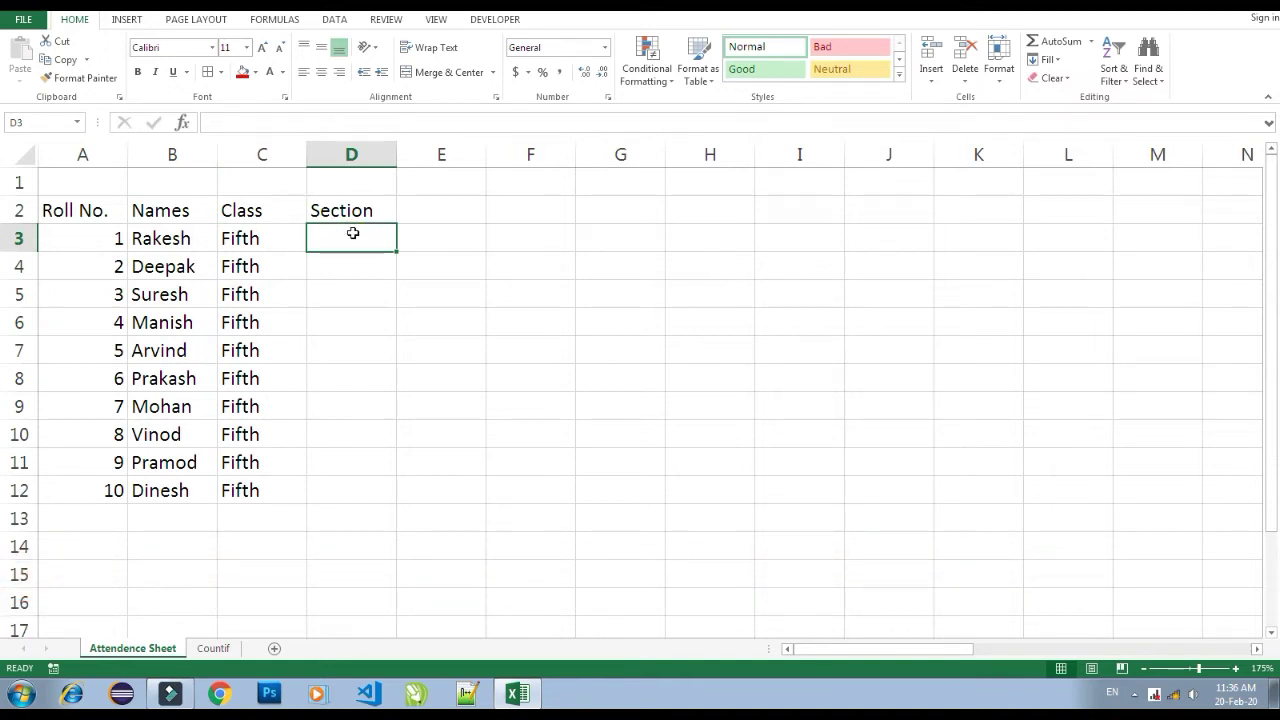
type("D")
left_click(353, 314)
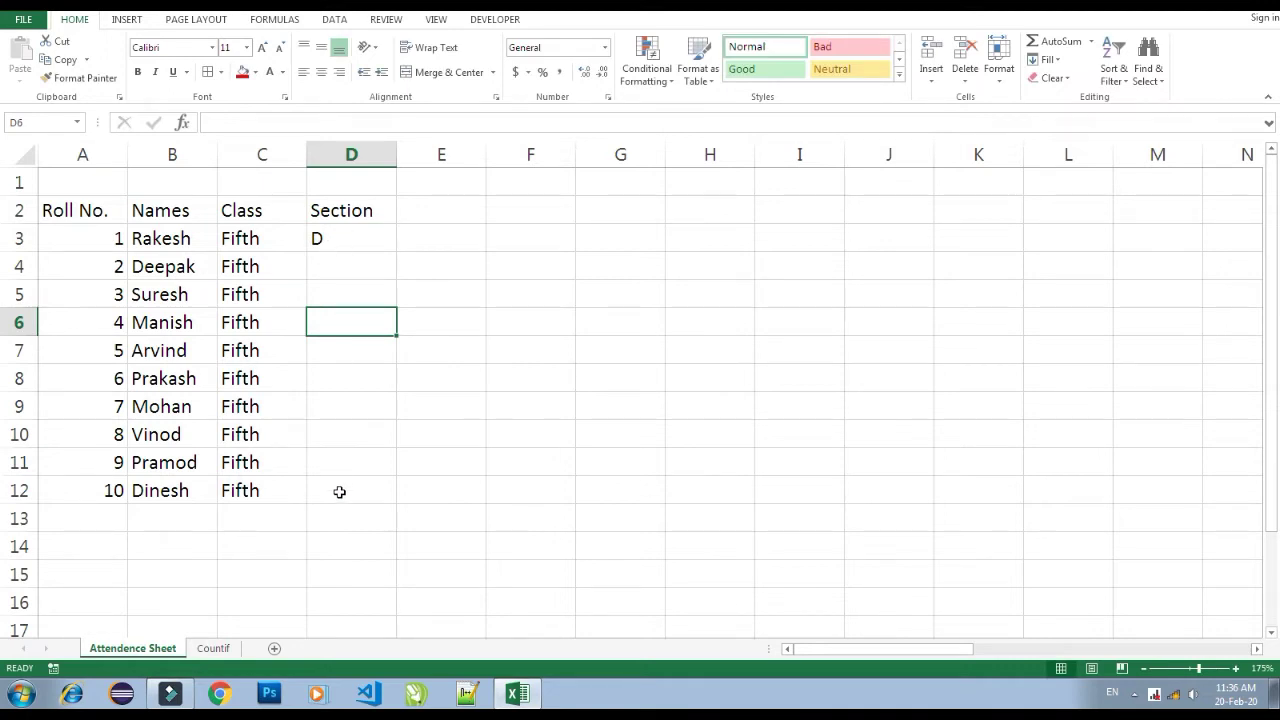
left_click_drag(340, 238, 354, 477)
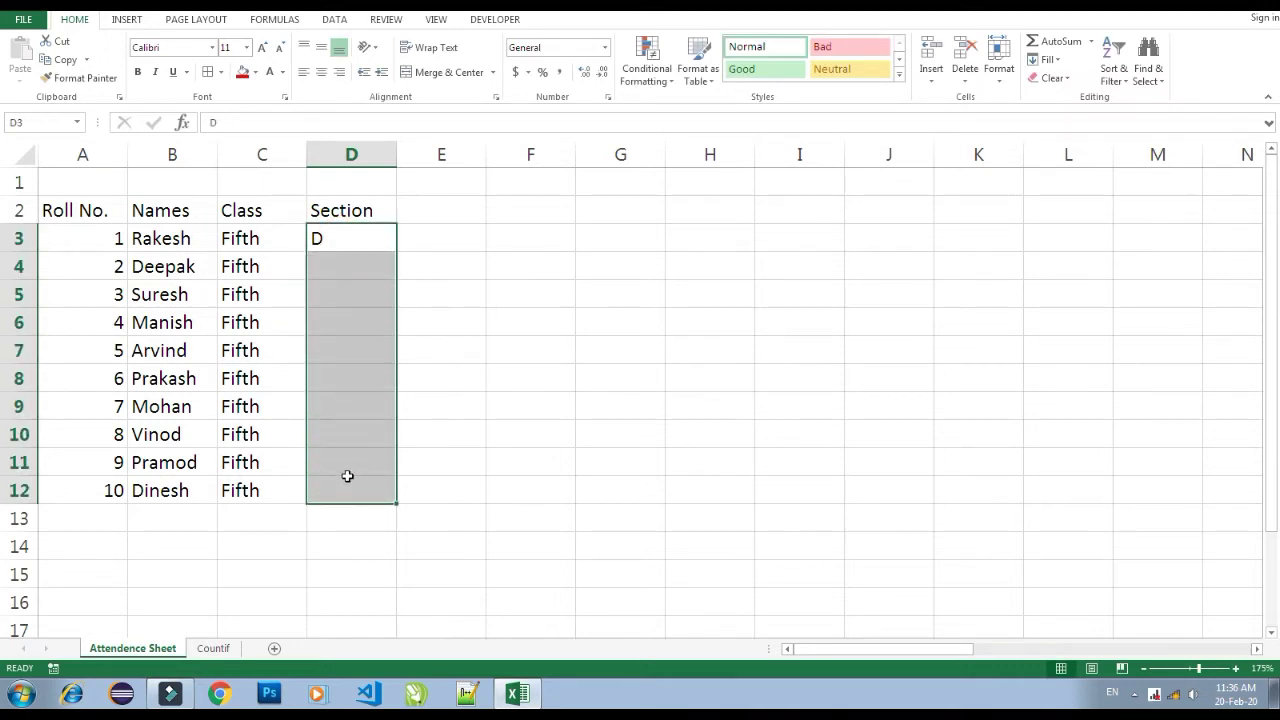
key("ctrl+d")
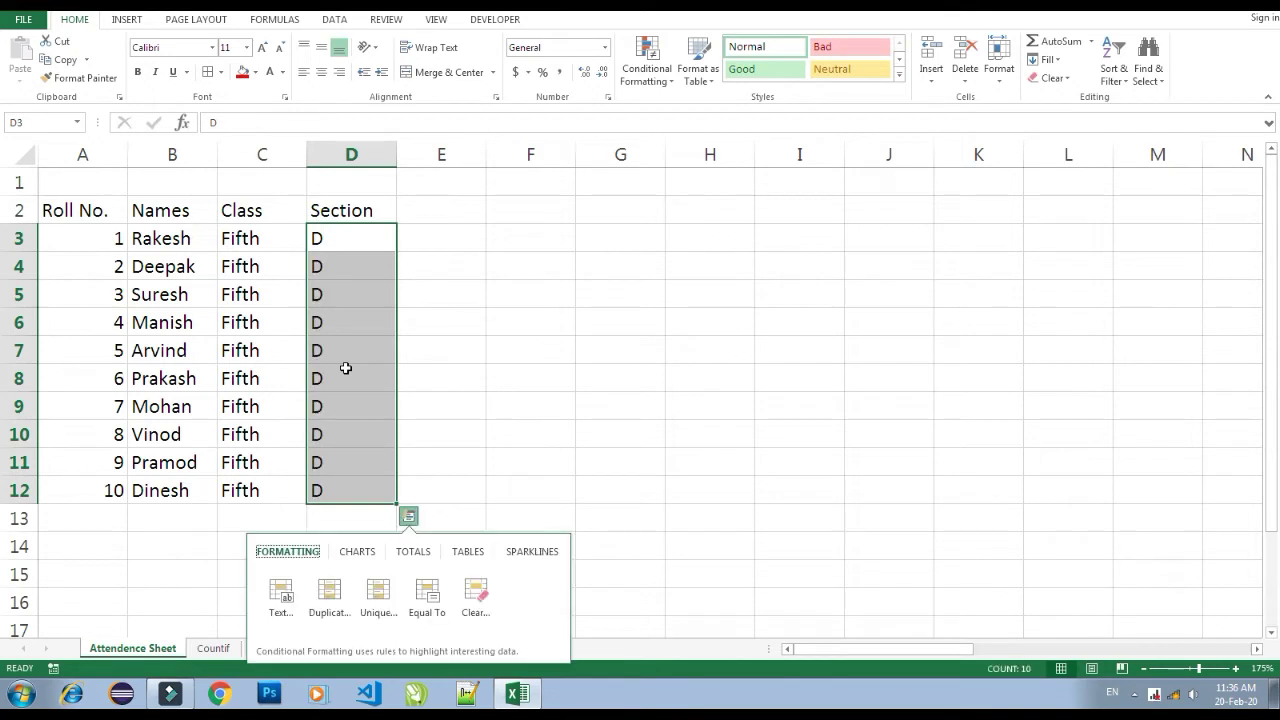
left_click(346, 297)
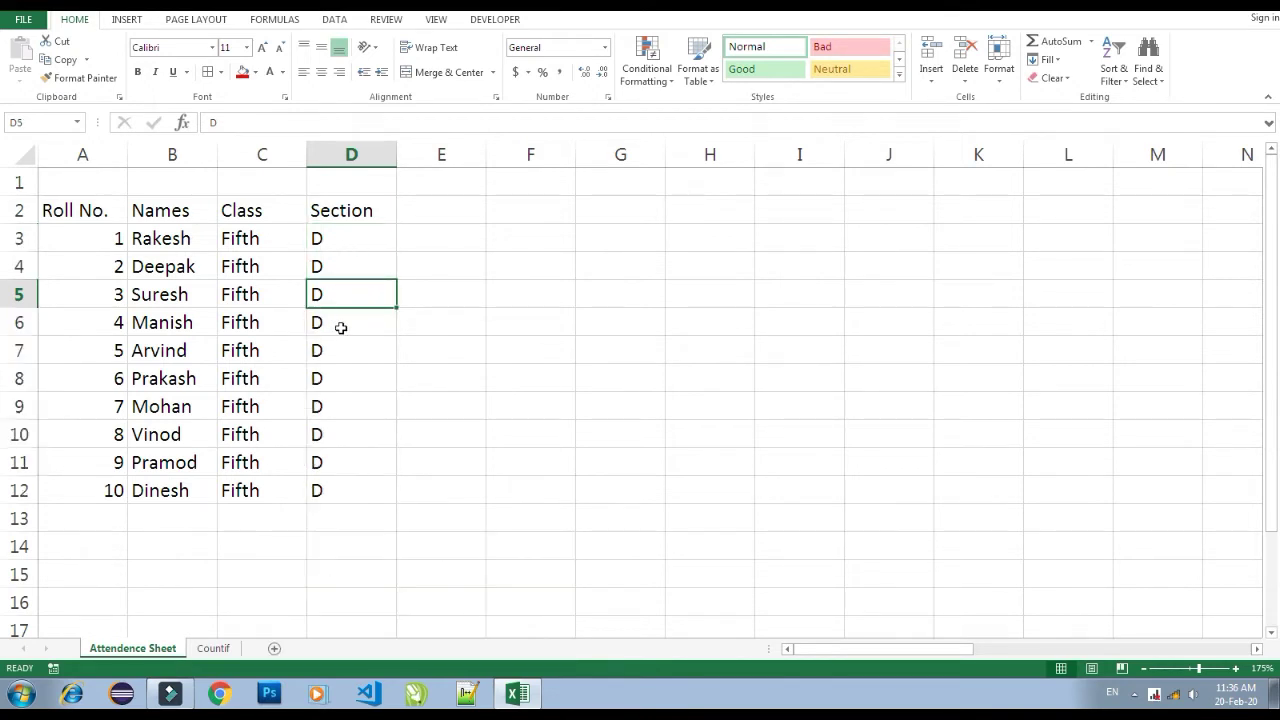
left_click(336, 342)
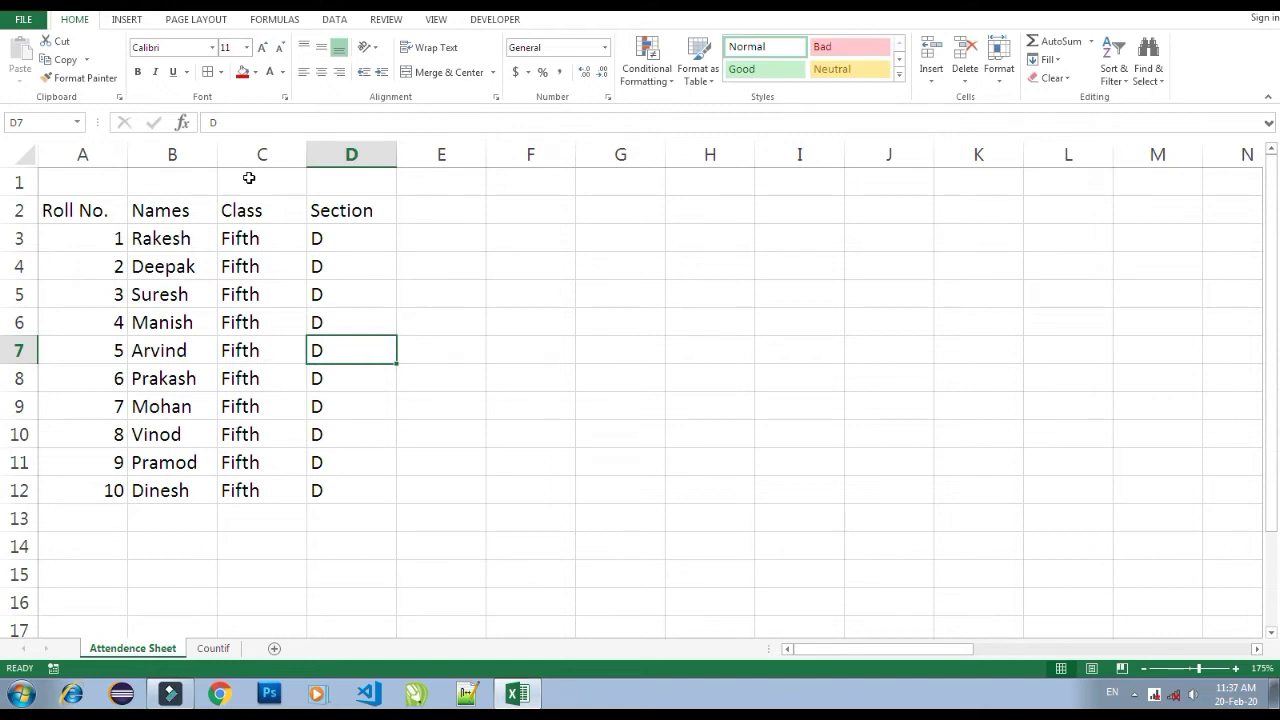
Merge and centre A1:D1 as a title reading 'ATTEDENCE SHEET'
left_click_drag(94, 178, 332, 178)
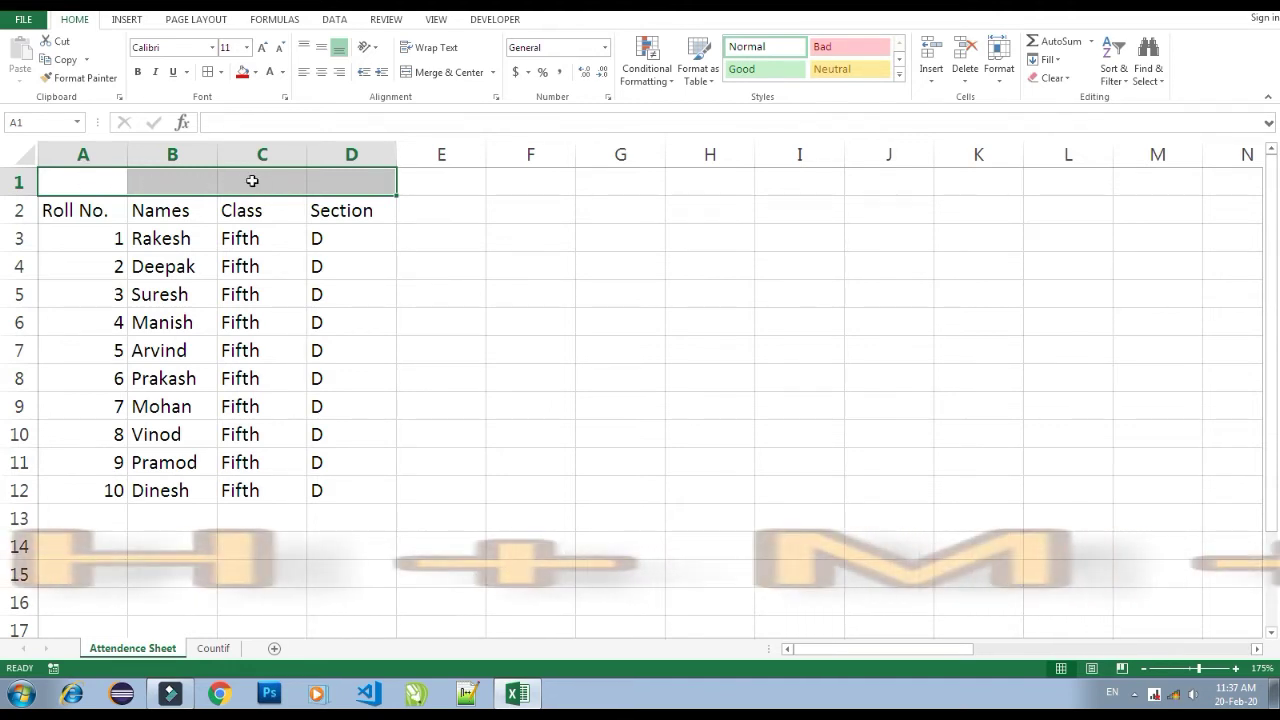
key("alt+h")
key("m")
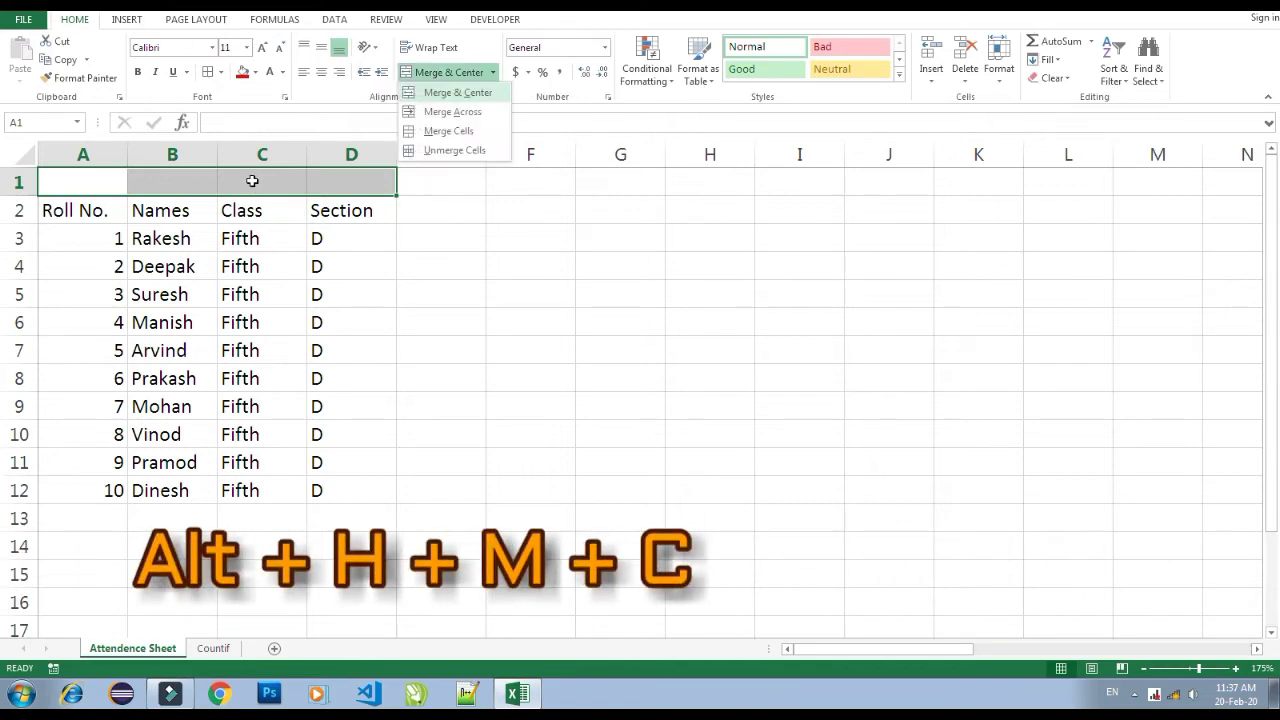
key("c")
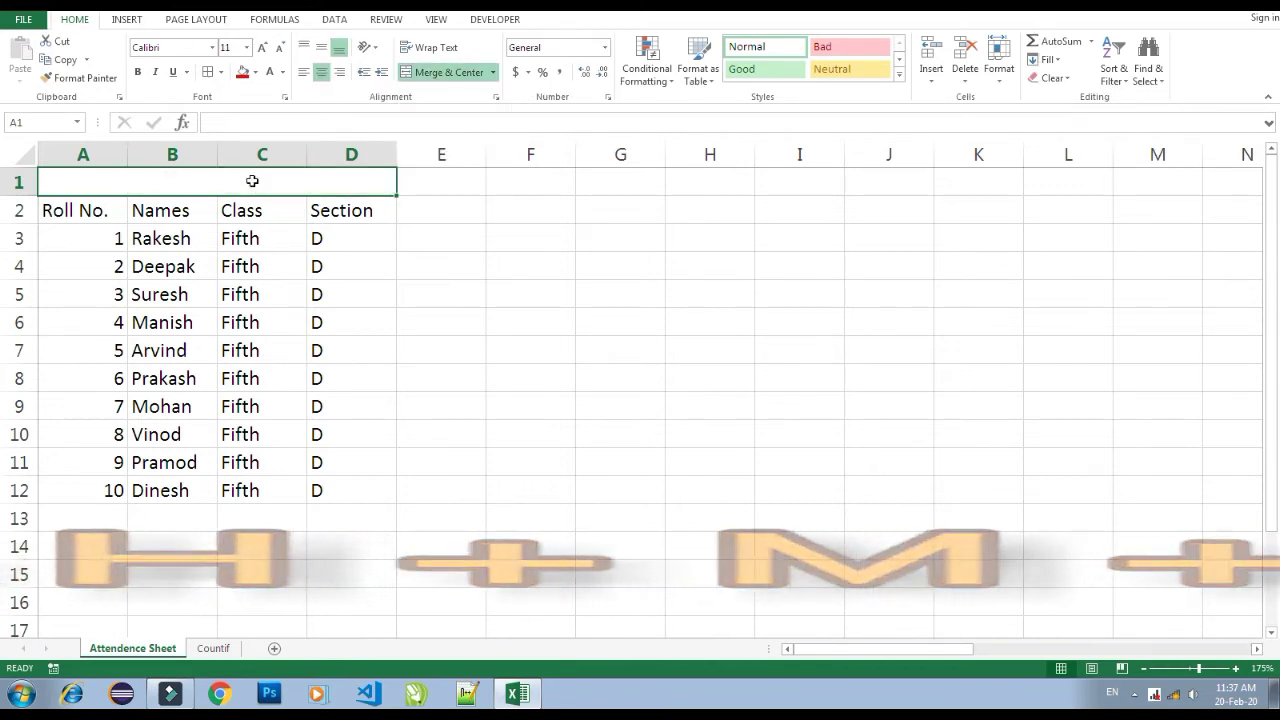
type("ATTEDENCE SHEET")
key("Return")
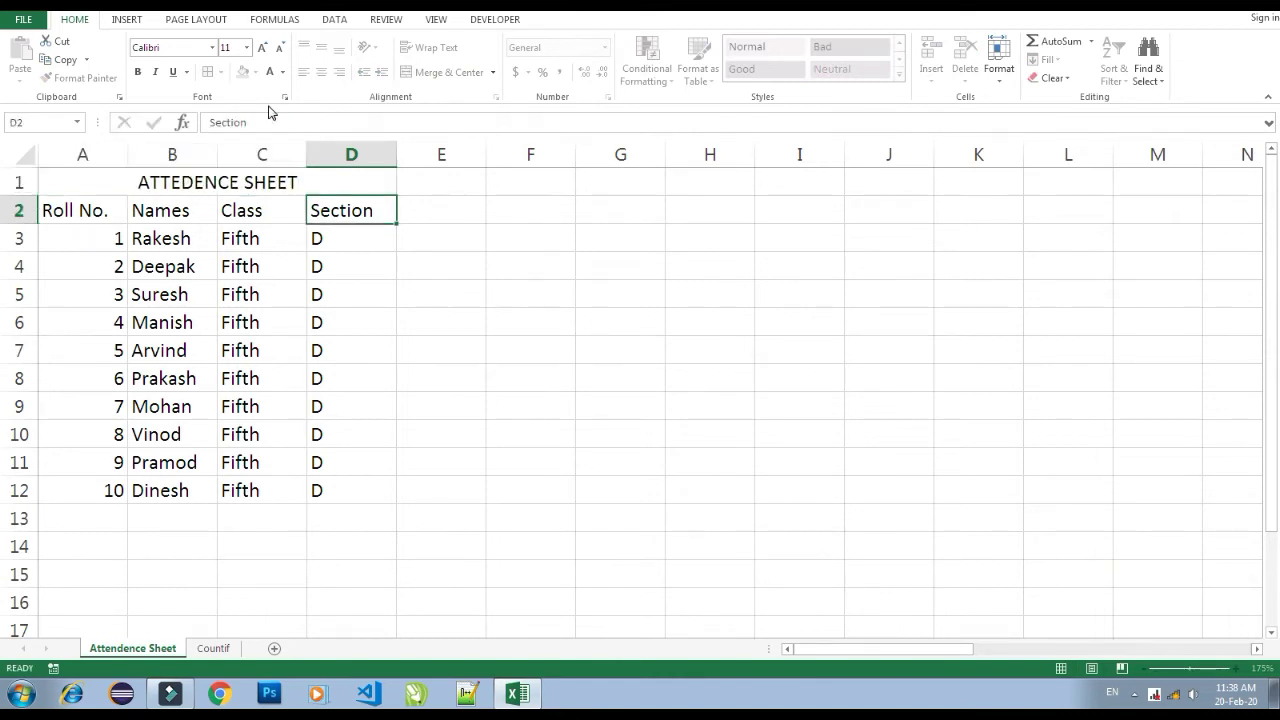
Select the table A2:D12 and start centre-aligning its contents
left_click(247, 182)
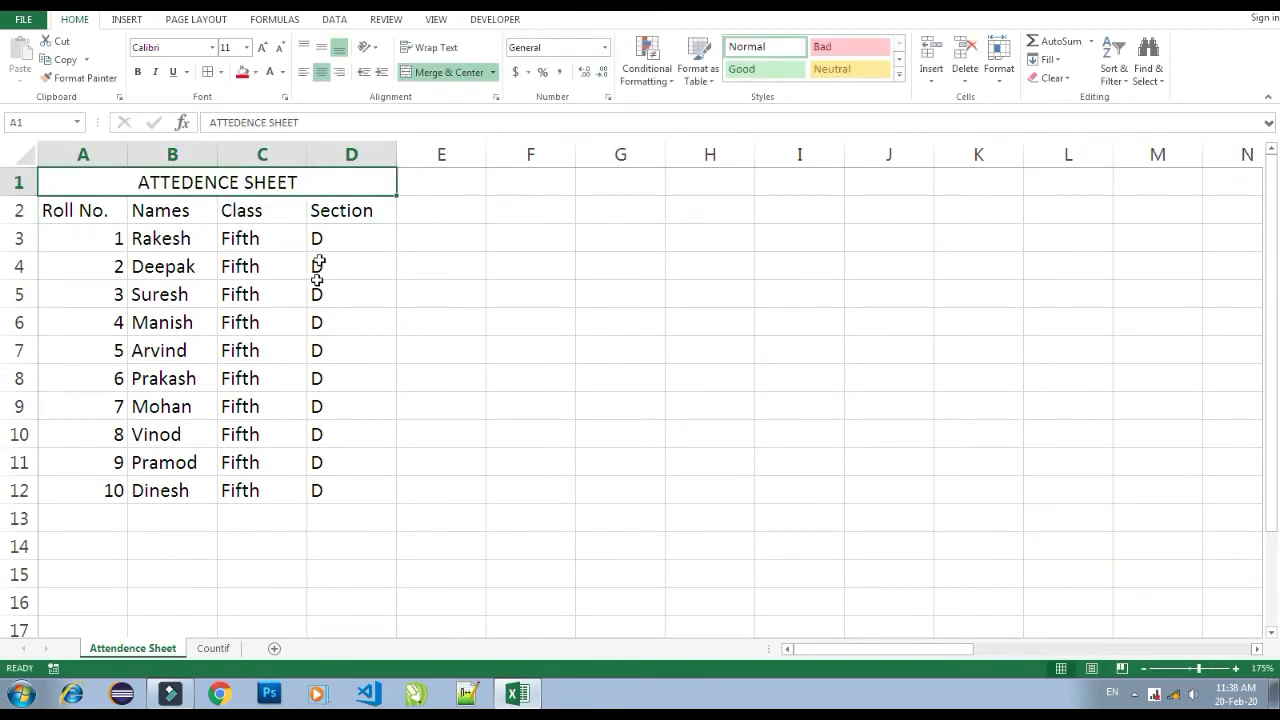
left_click_drag(98, 210, 334, 492)
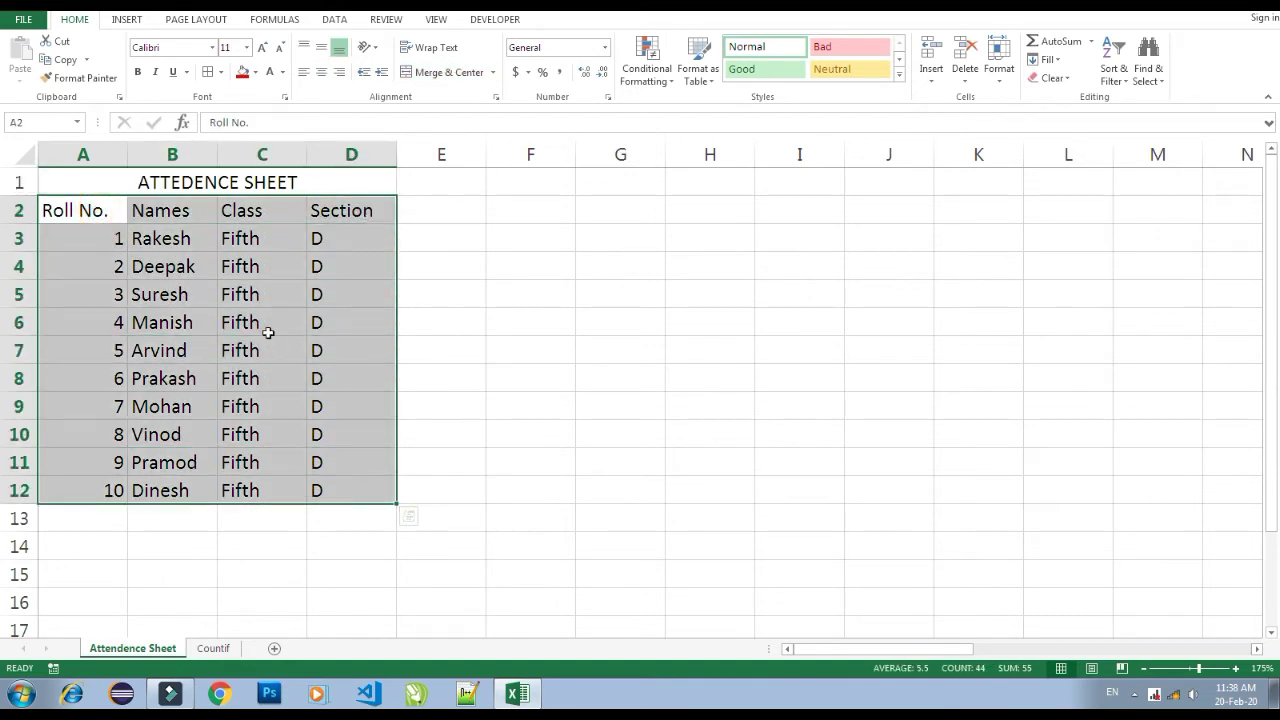
key("alt+h")
Finish centring the table and give the title a red fill with white text
key("a")
key("c")
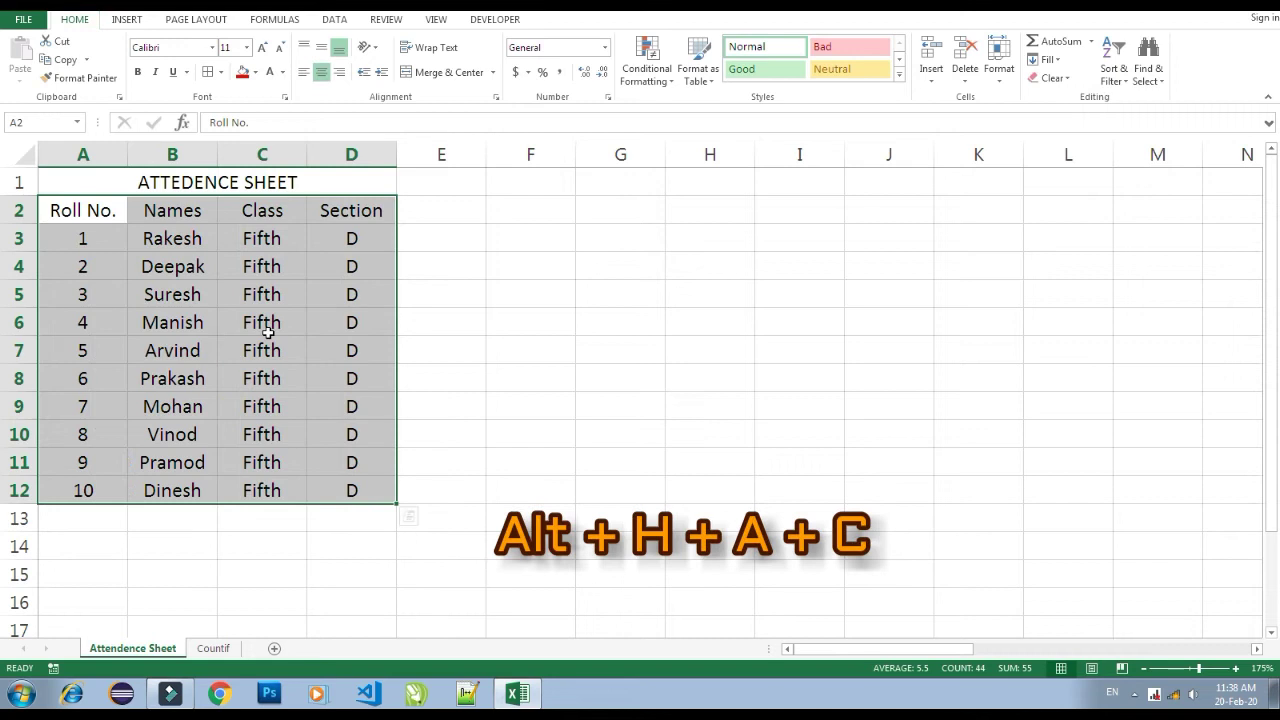
left_click(246, 178)
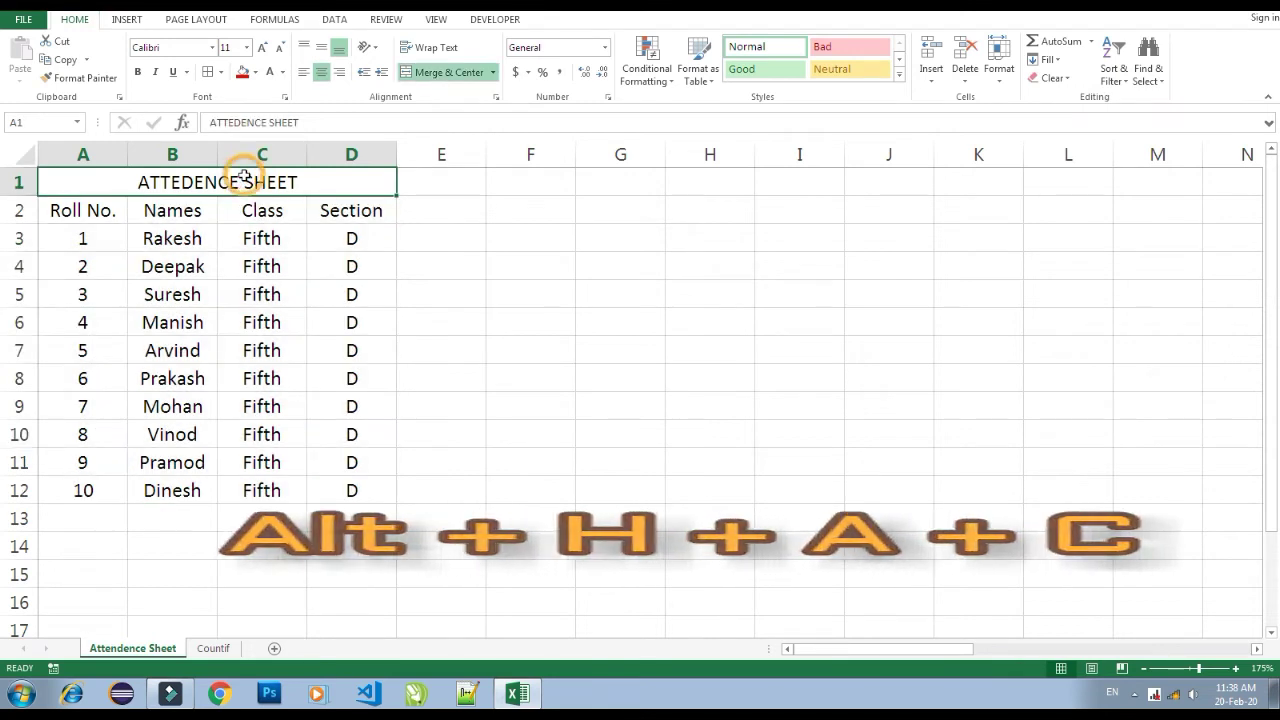
left_click(256, 72)
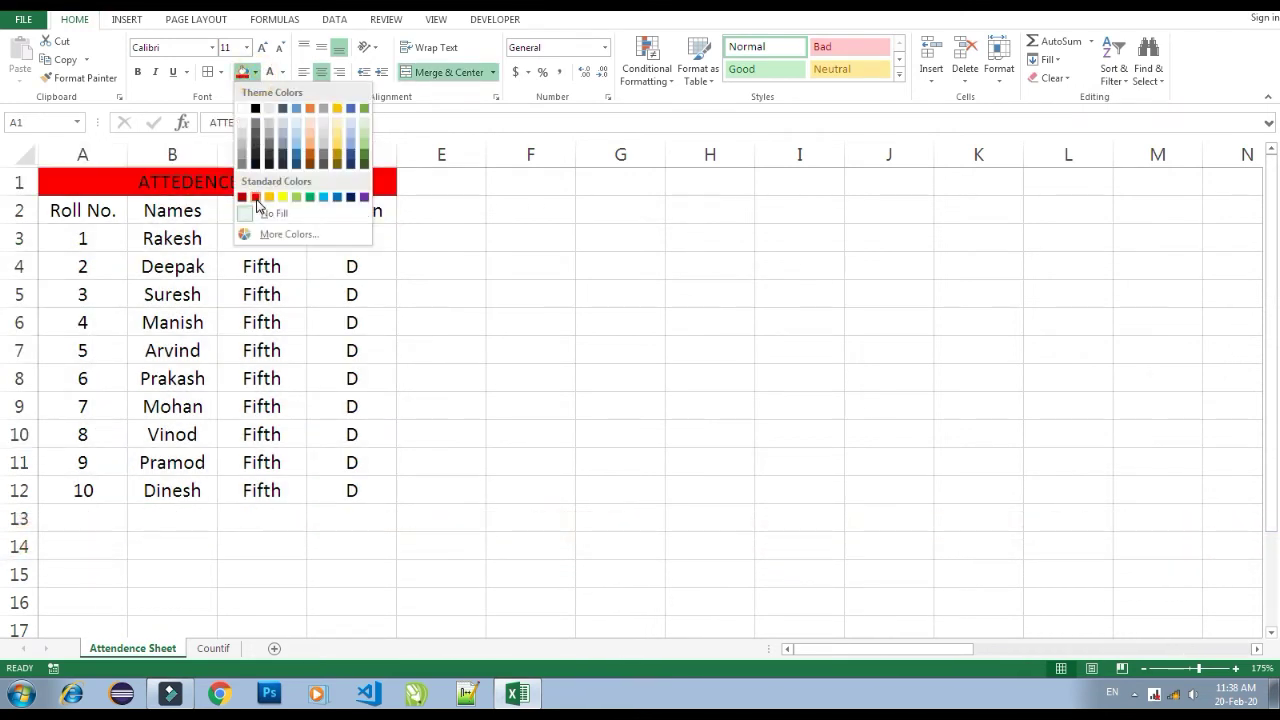
left_click(255, 198)
left_click(283, 72)
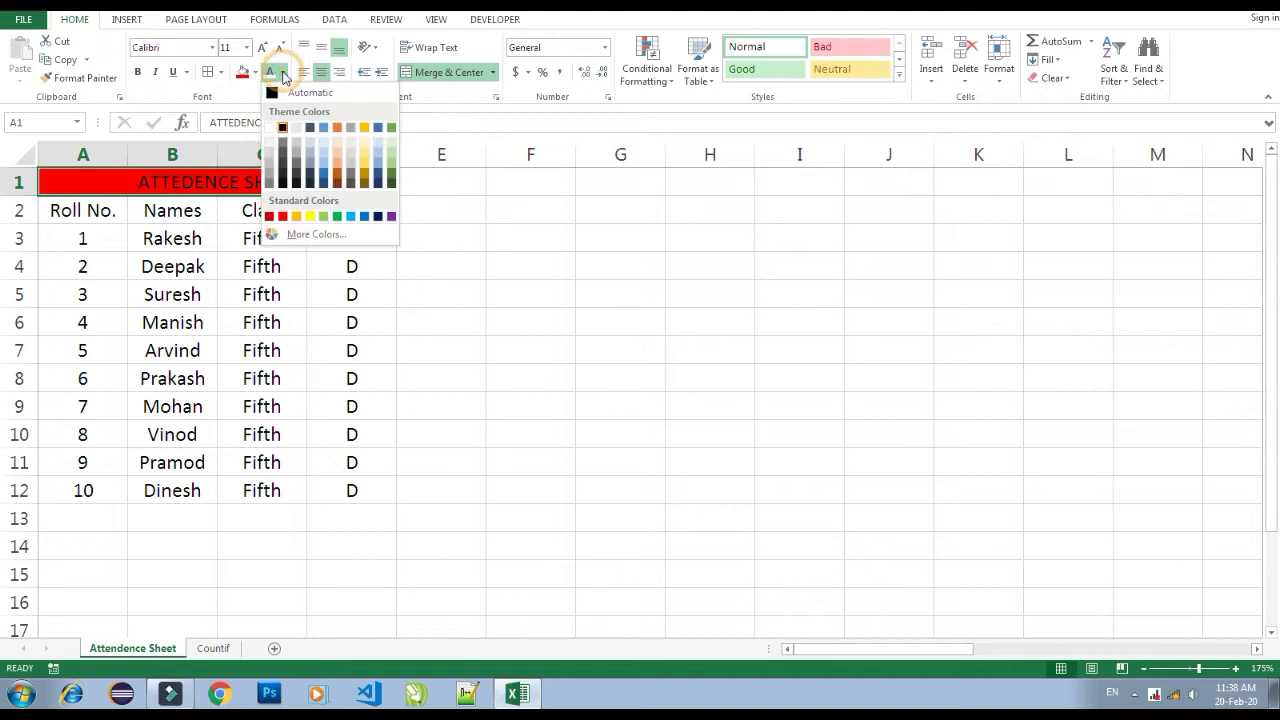
left_click(271, 122)
Apply All Borders to every cell of the attendance table
left_click(260, 262)
mouse_move(80, 214)
left_mouse_down()
mouse_move(352, 470)
mouse_move(352, 492)
left_mouse_up()
left_click(220, 72)
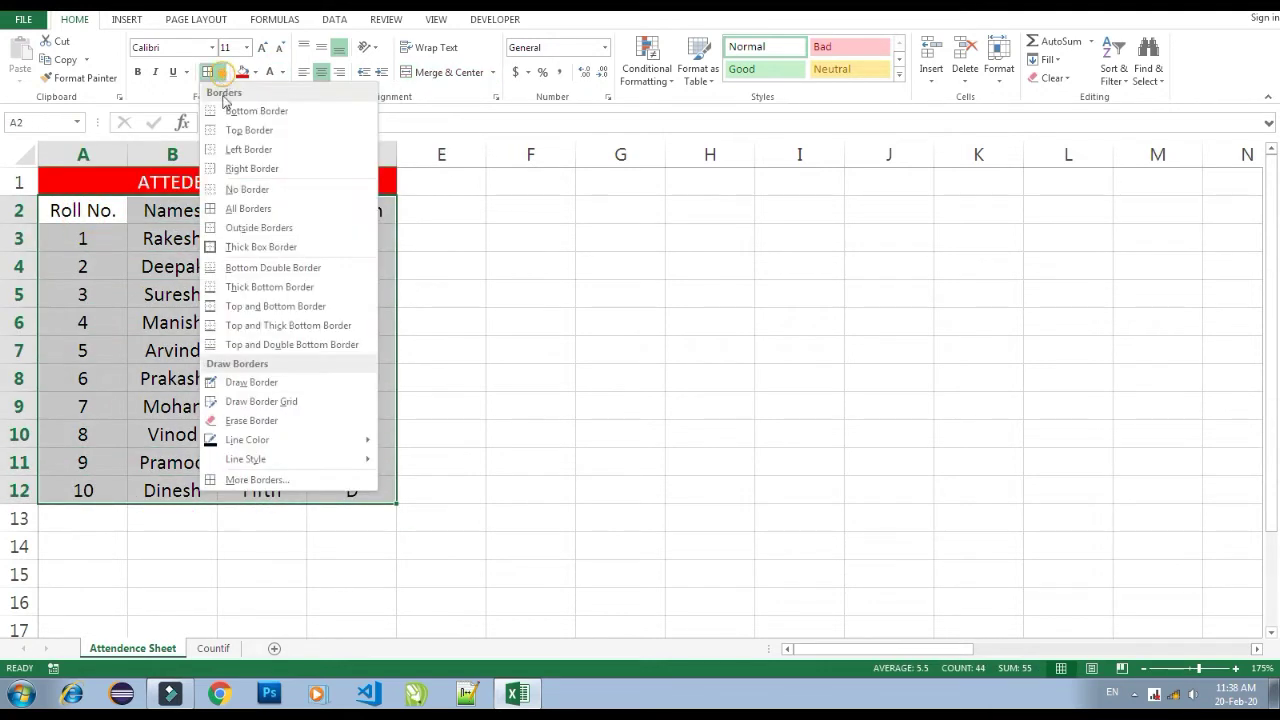
left_click(250, 211)
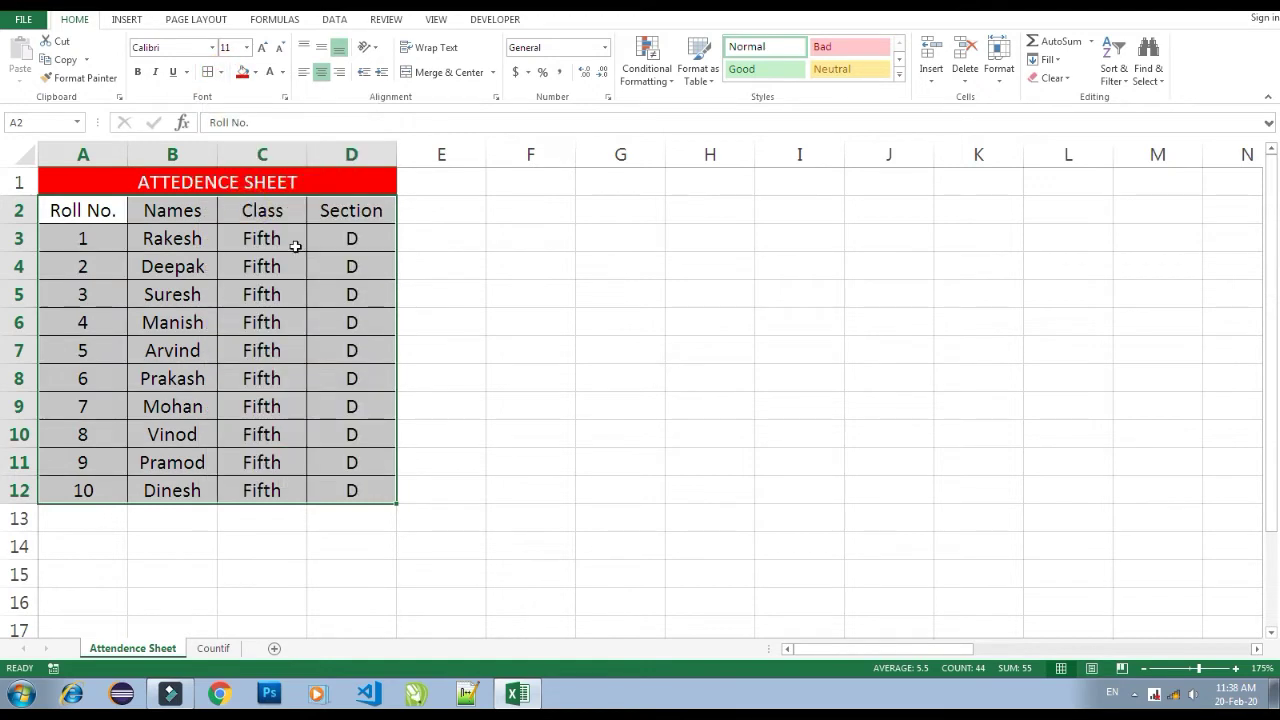
left_click(274, 181)
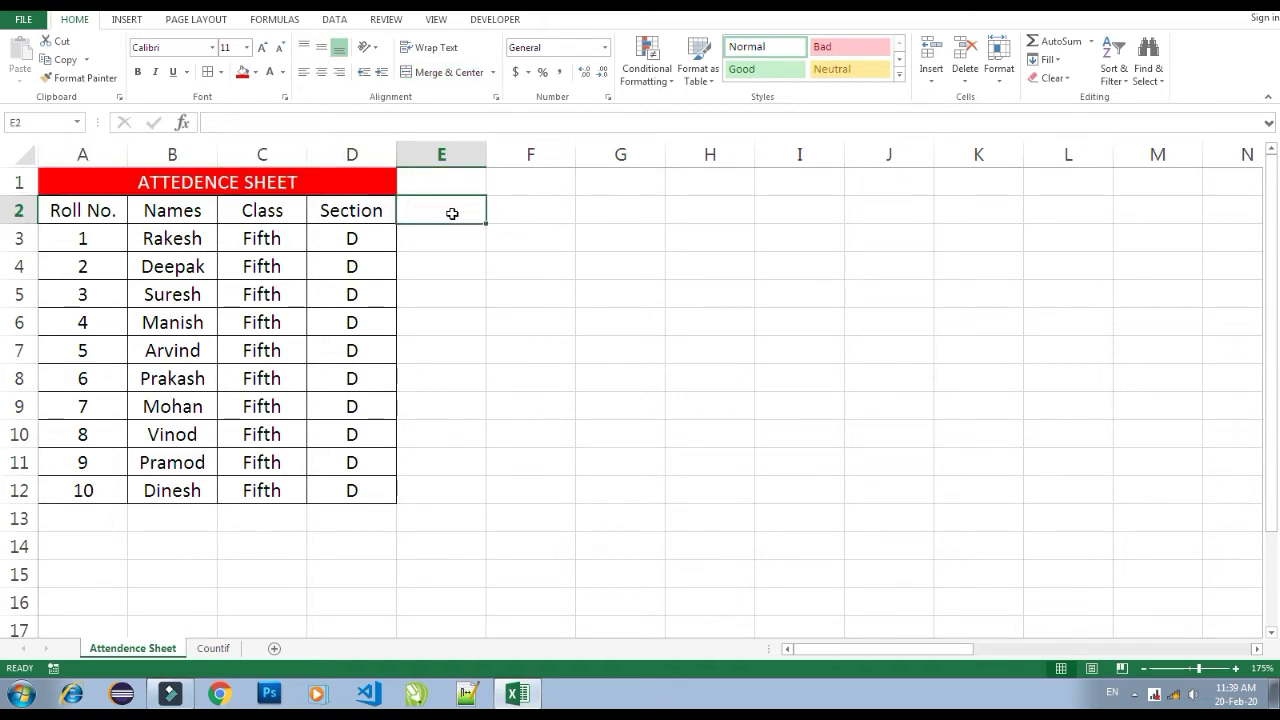
Enter 01-02-2020 in E2 and apply the custom format dd so it shows 01
type("01-02-")
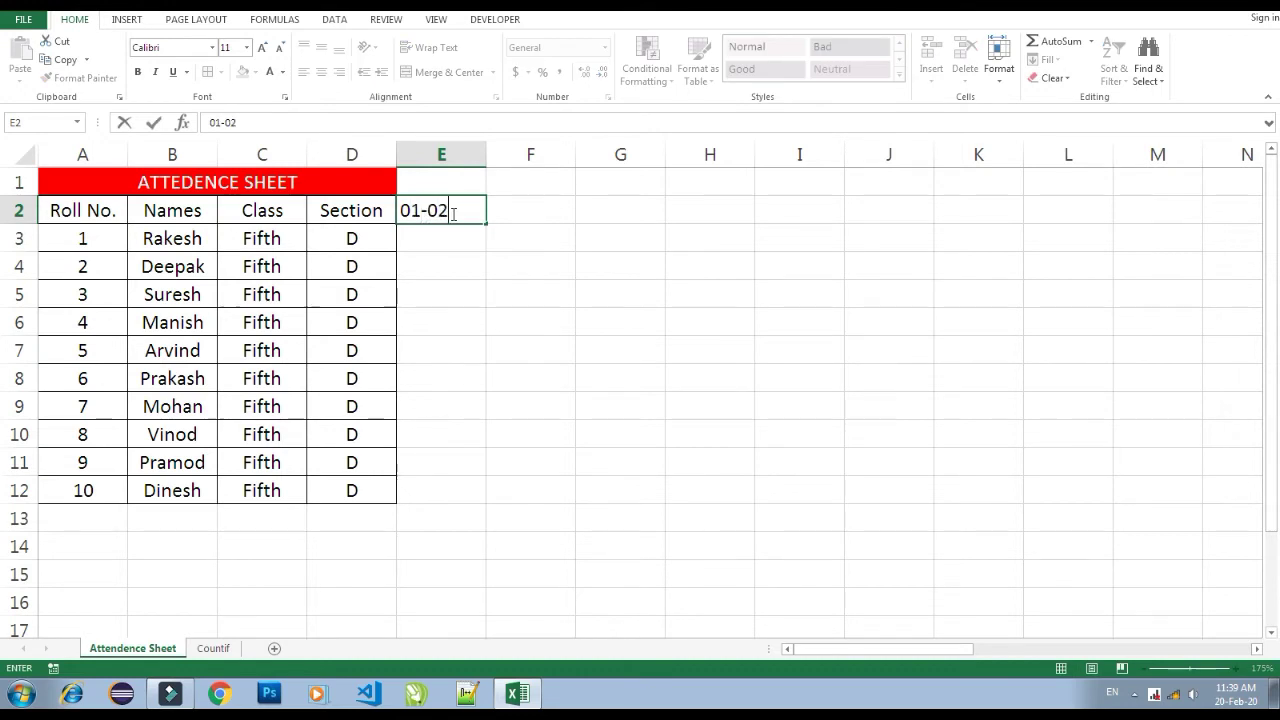
type("2020")
key("Return")
left_click(452, 212)
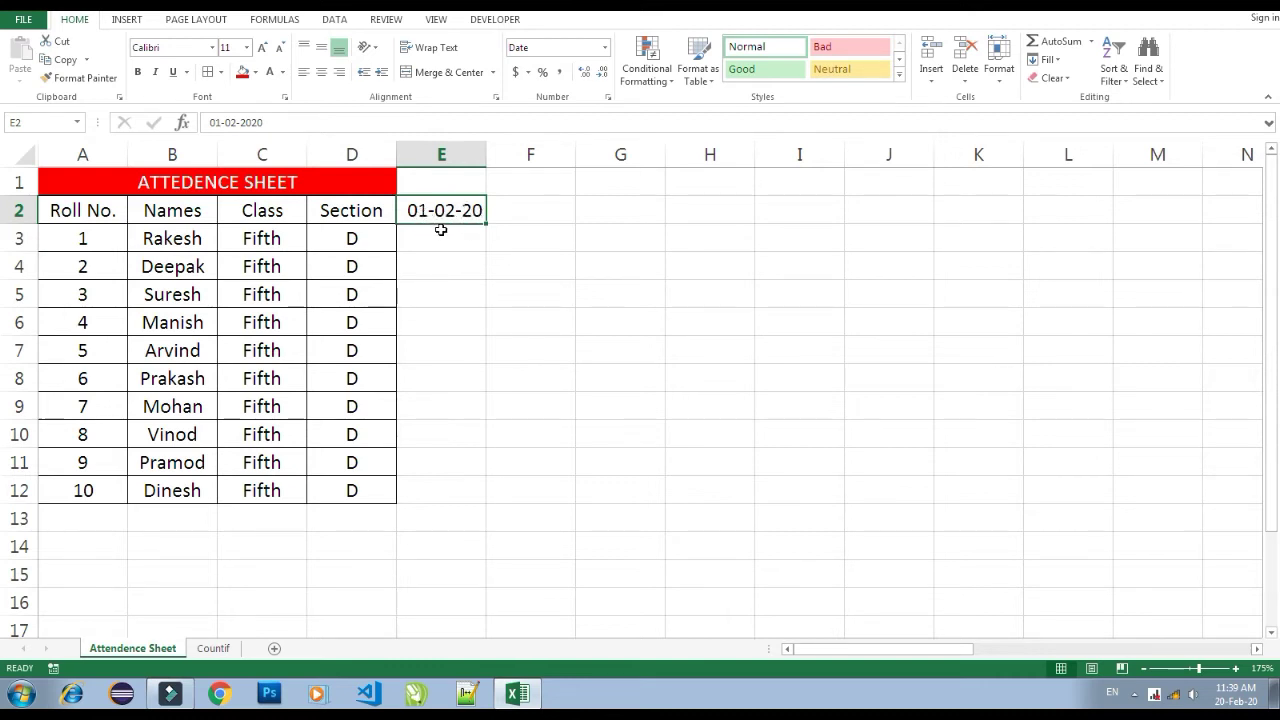
right_click(451, 213)
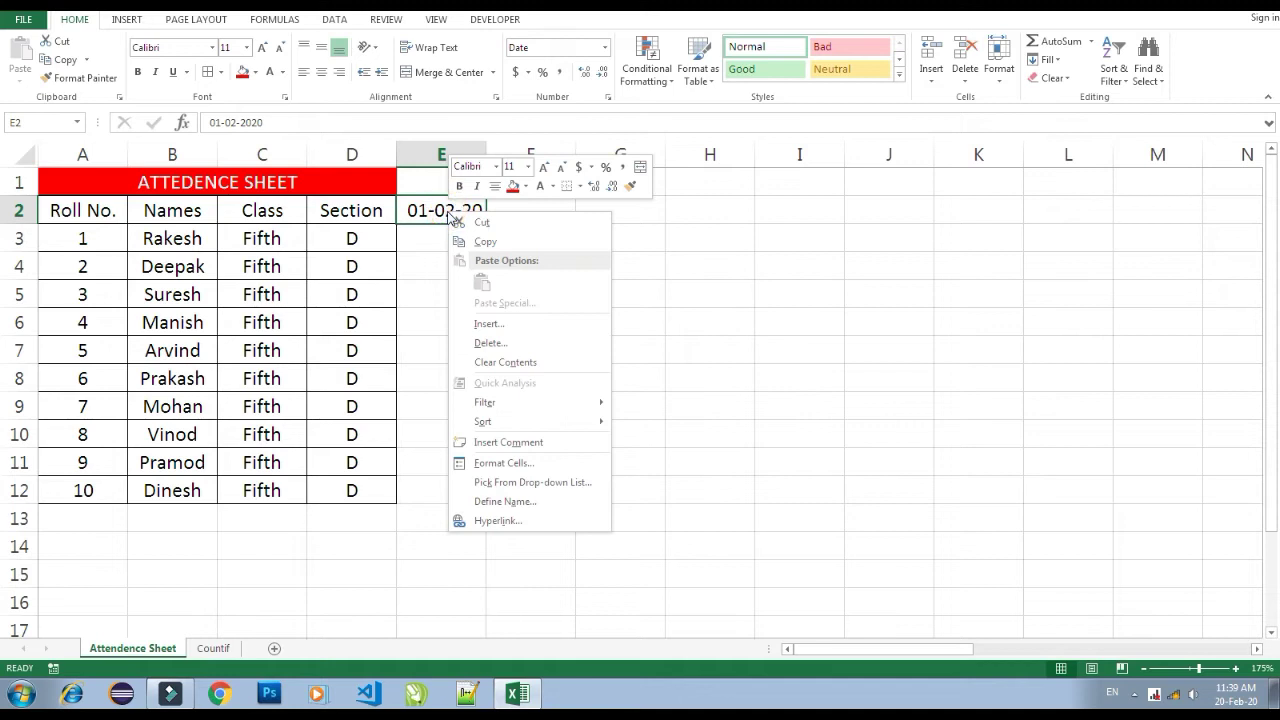
left_click(505, 463)
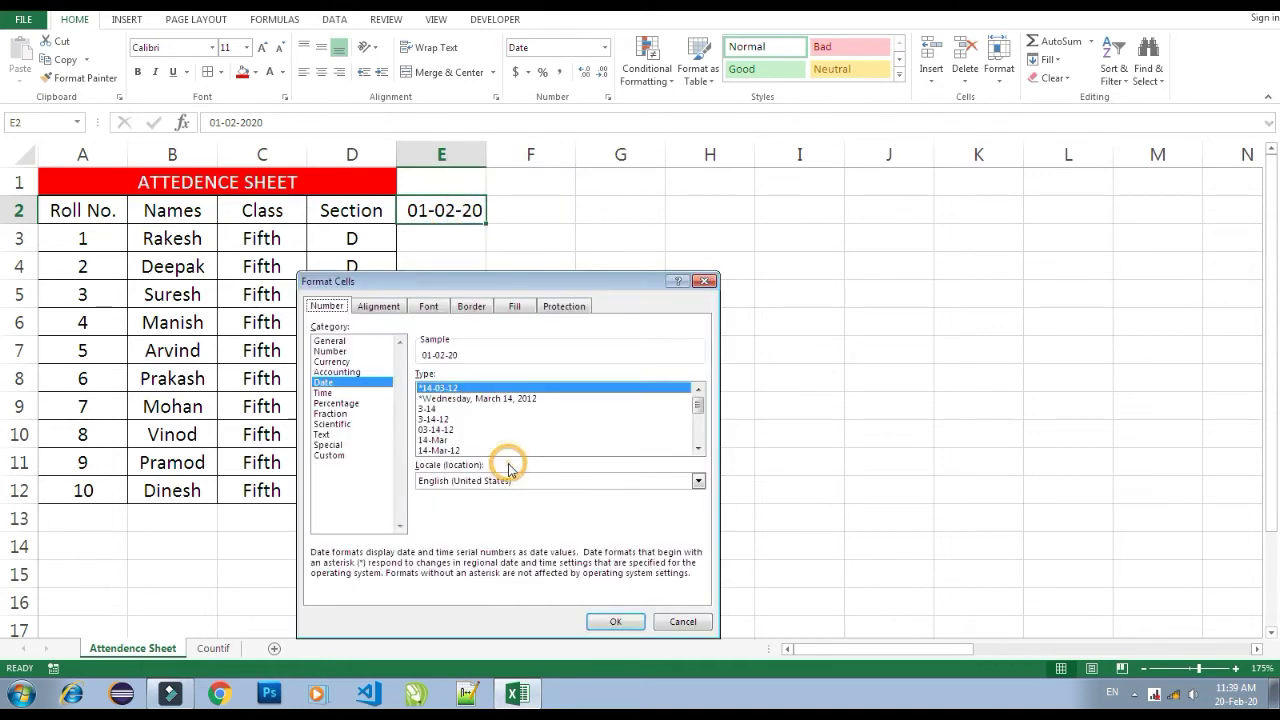
left_click_drag(445, 281, 275, 242)
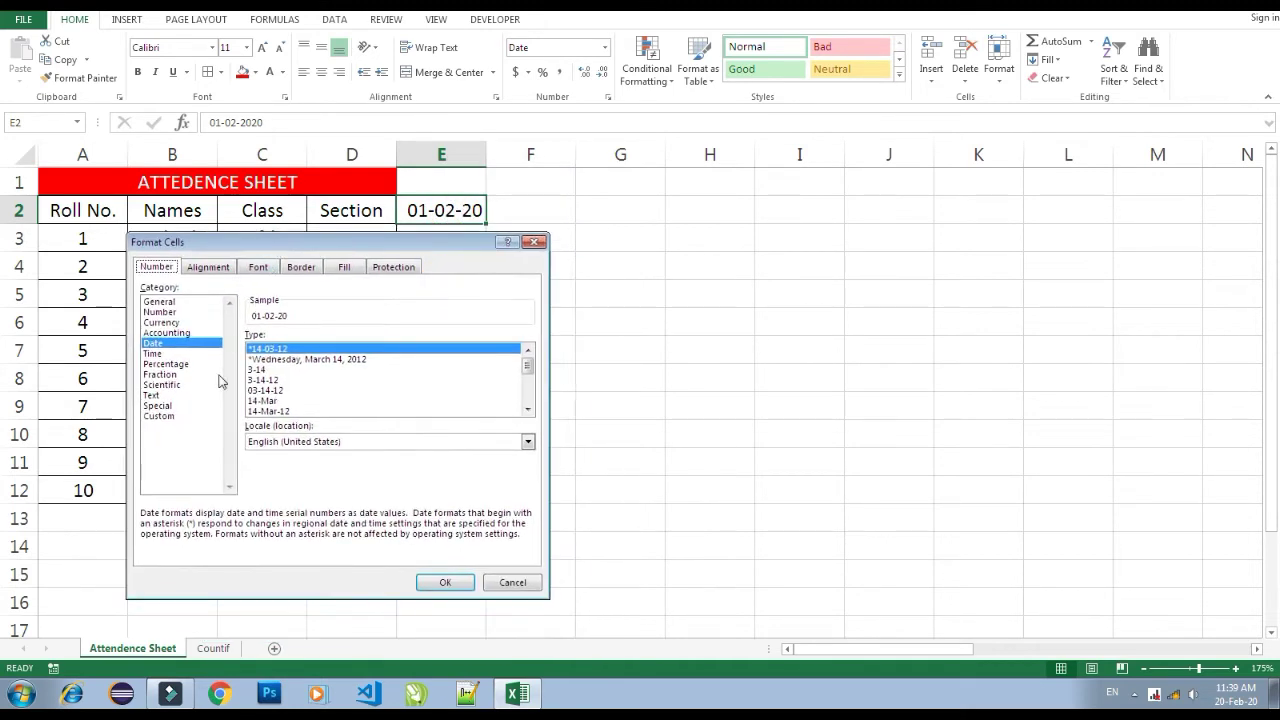
left_click(168, 416)
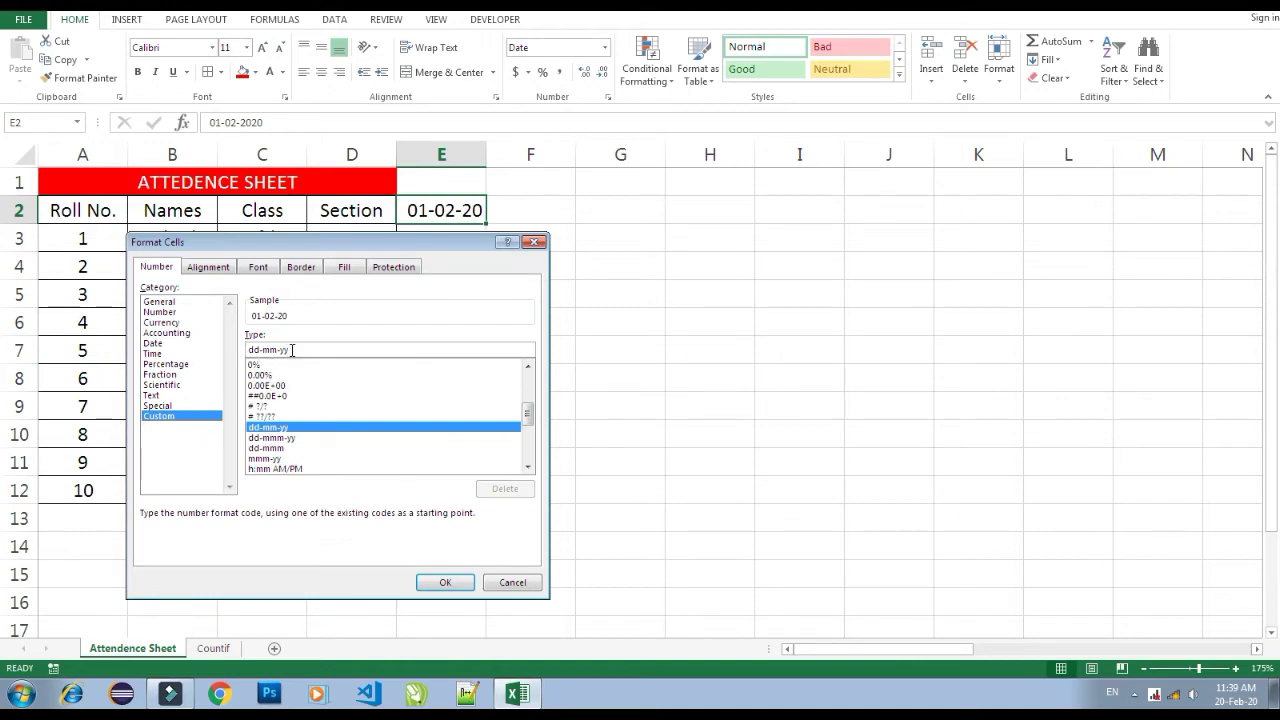
left_click(295, 349)
key("BackSpace")
key("BackSpace")
key("BackSpace")
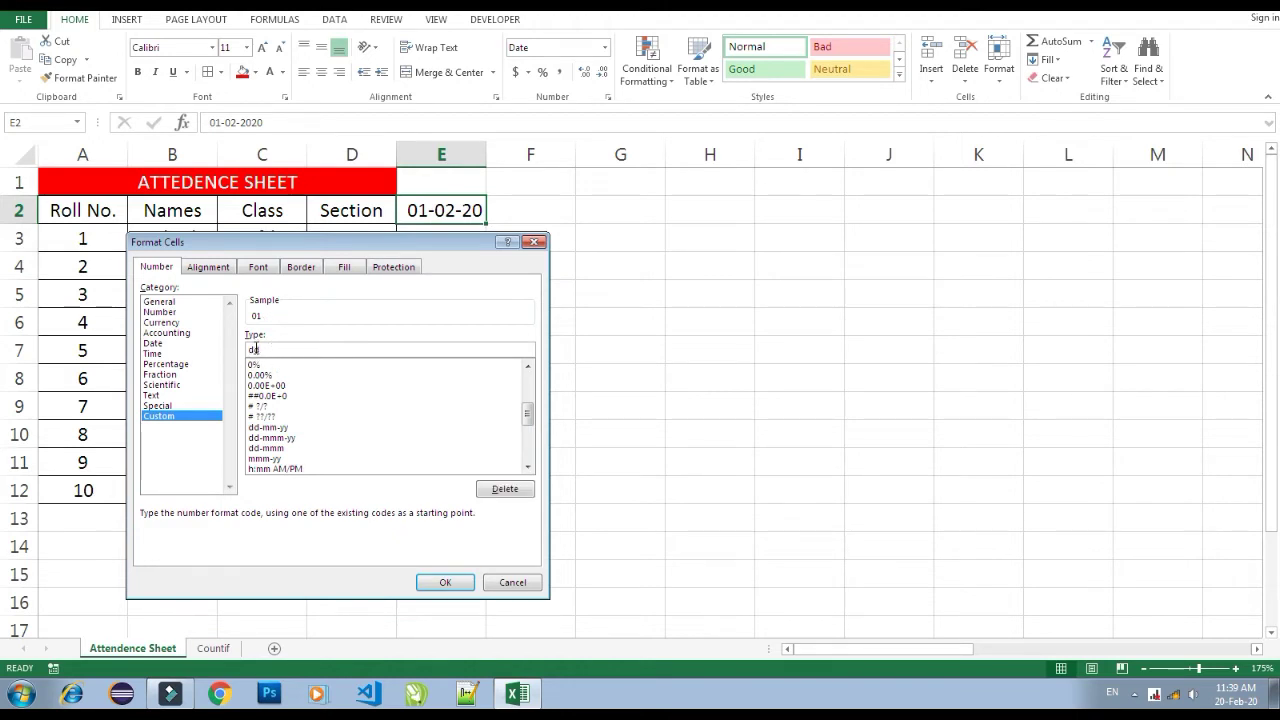
left_click(440, 583)
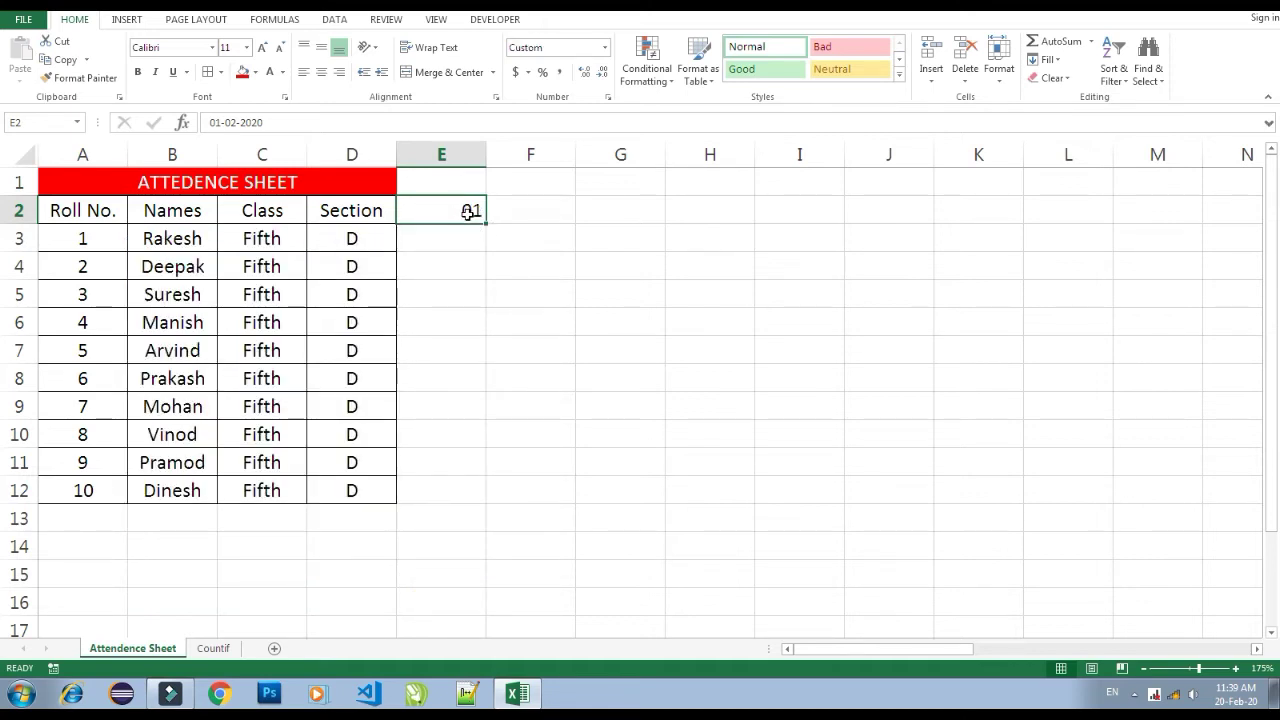
left_click(524, 211)
Enter =E2+1 in F2 and fill it right to N2, showing days 02 to 10
type("=")
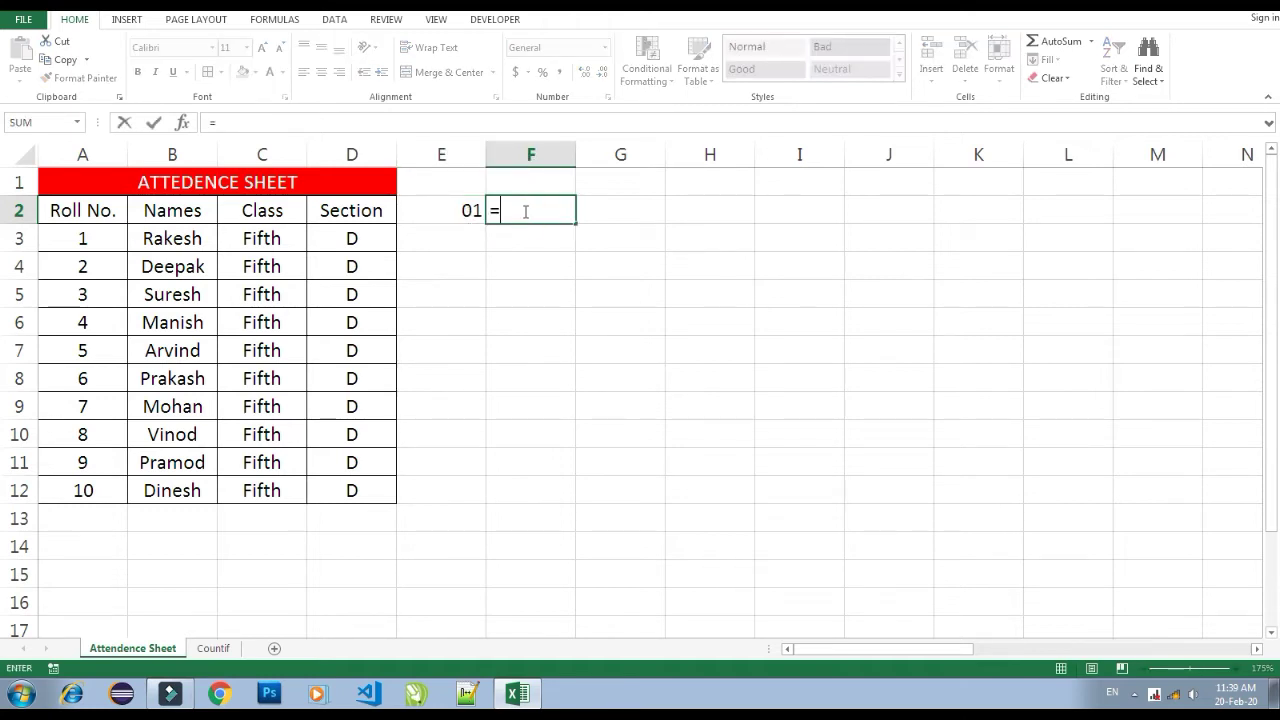
key("Left")
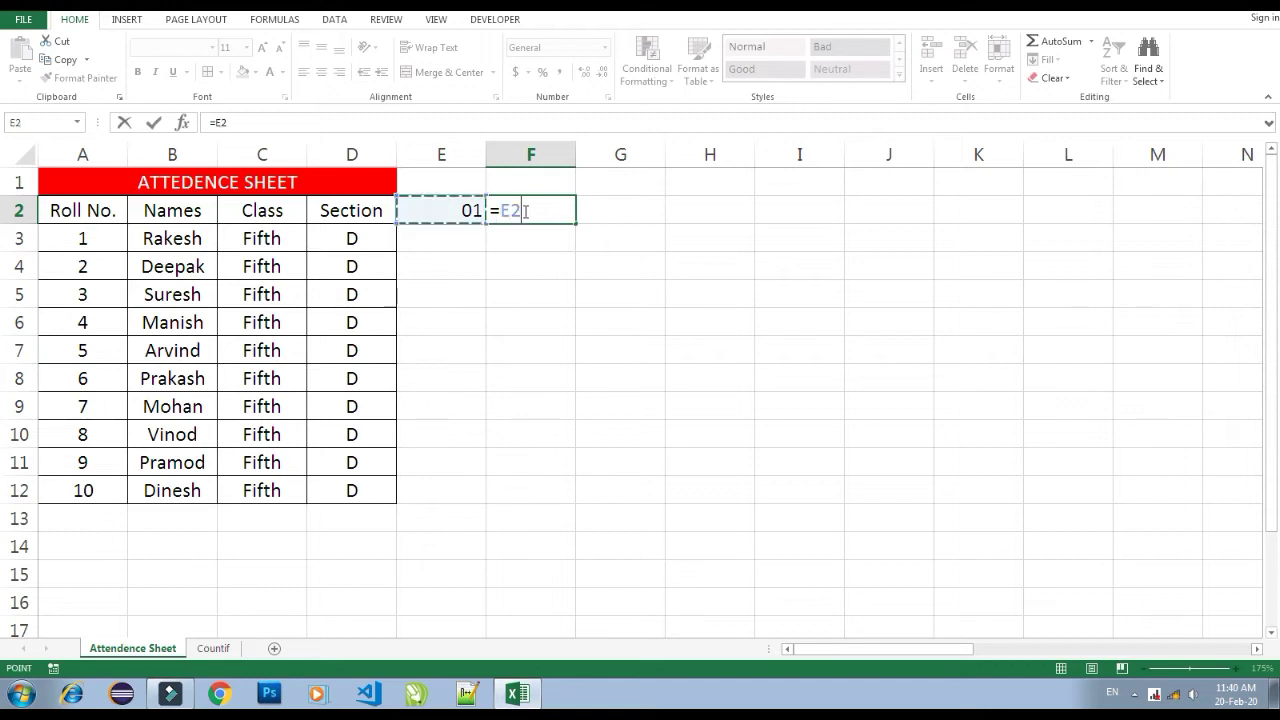
type("+1")
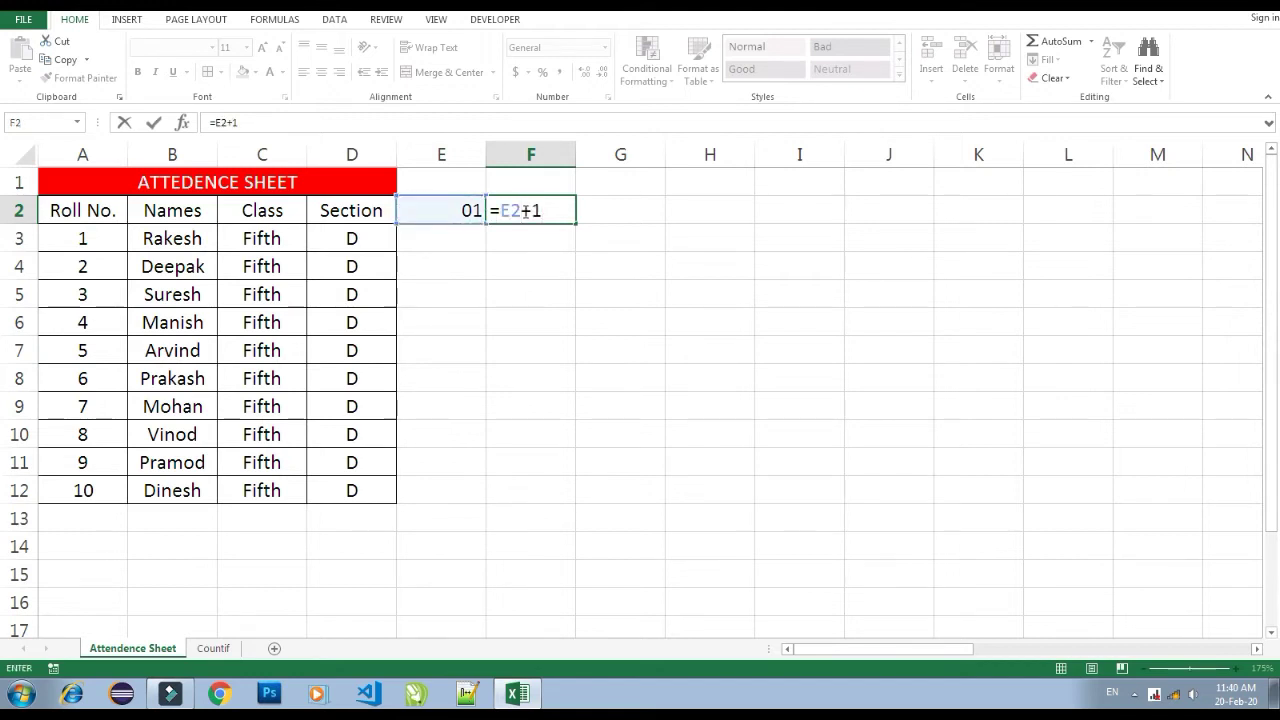
key("Return")
key("Up")
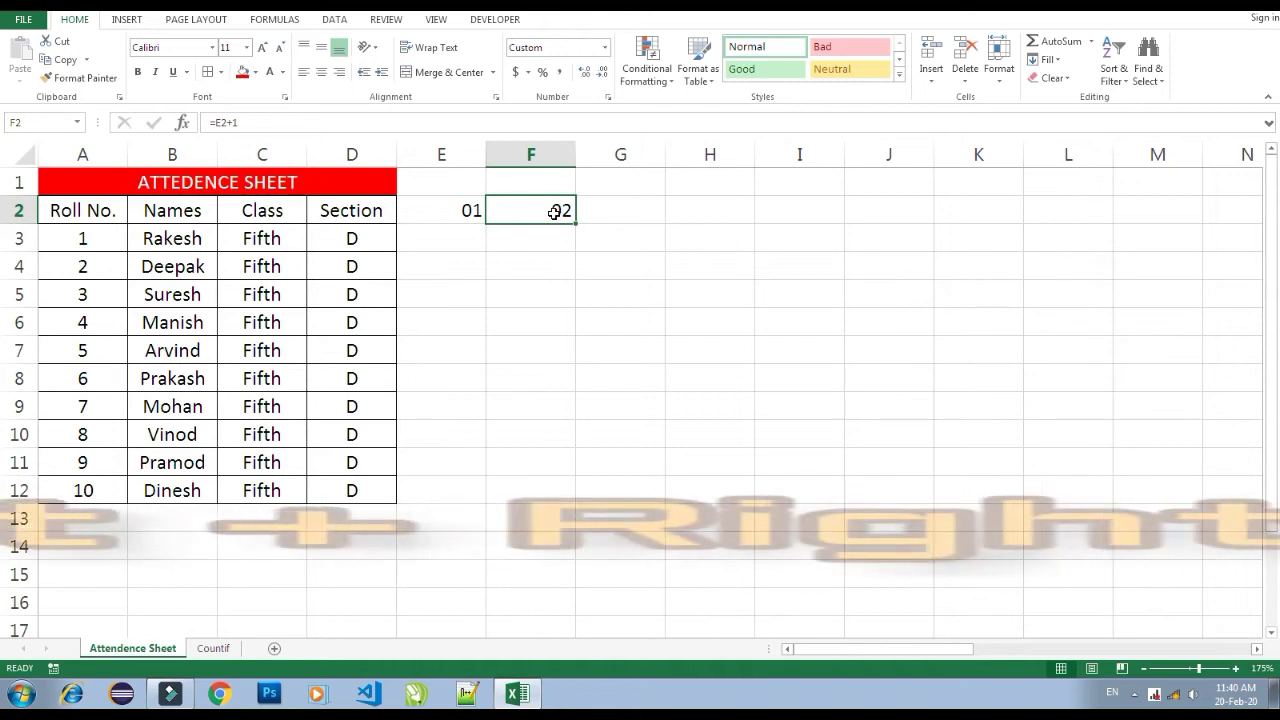
key("shift+Right")
key("shift+Right")
key("shift+Right")
key("shift+Right")
key("shift+Right")
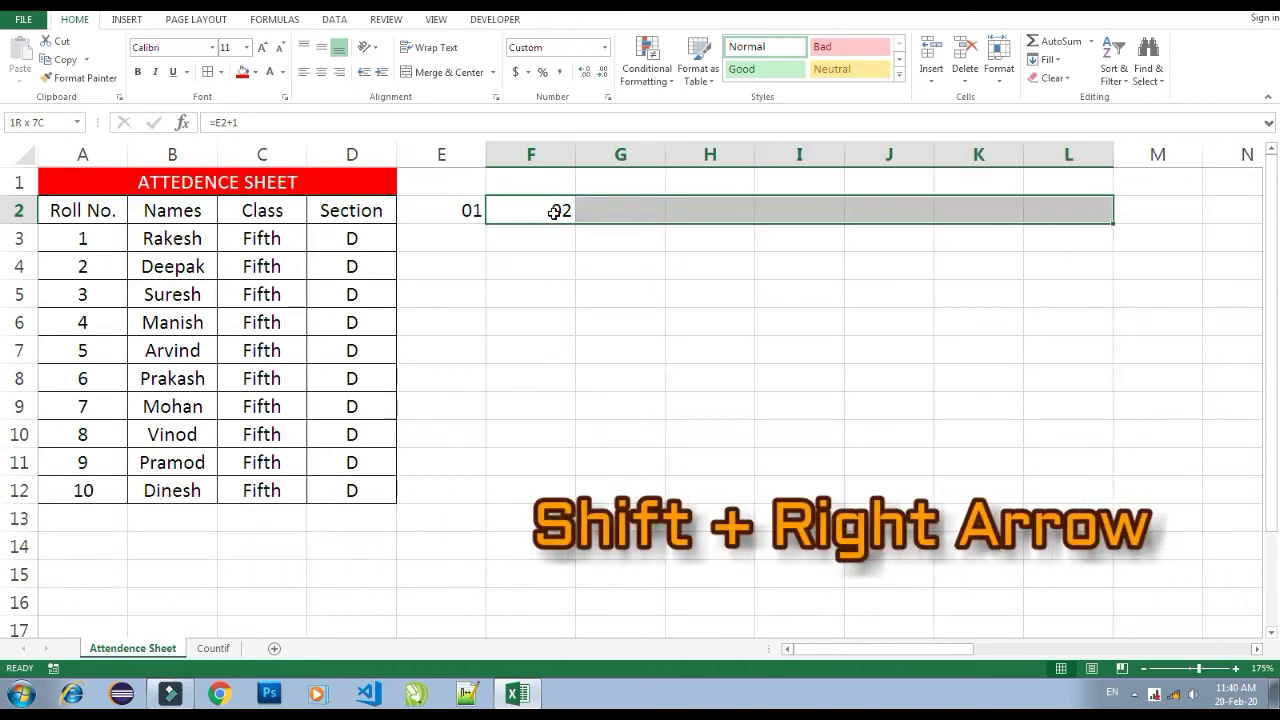
key("shift+Right")
key("shift+Right")
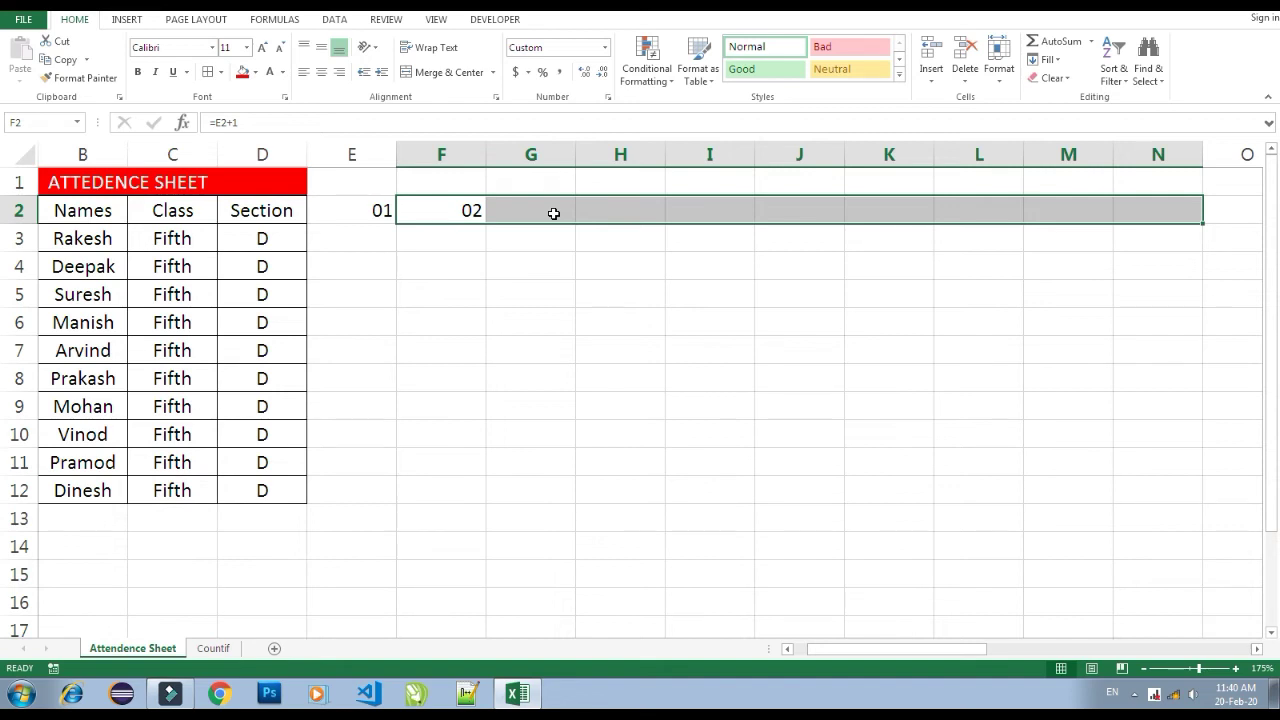
key("ctrl+r")
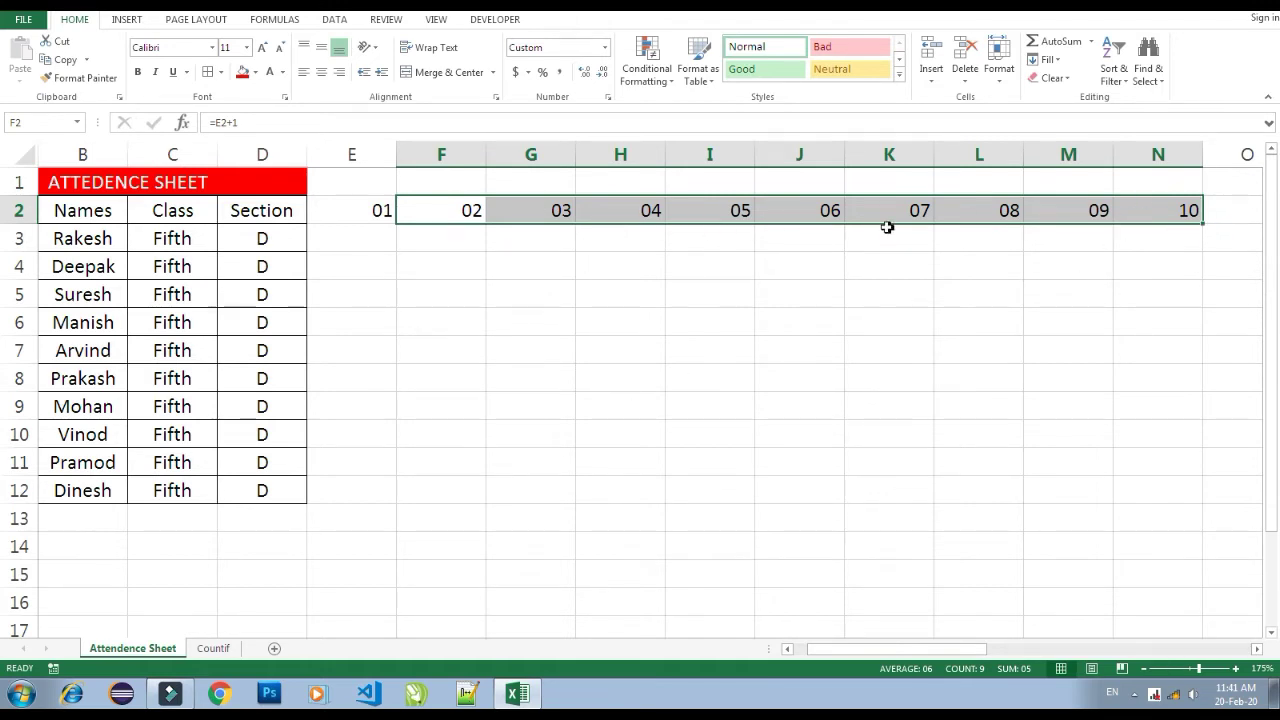
left_click(366, 226)
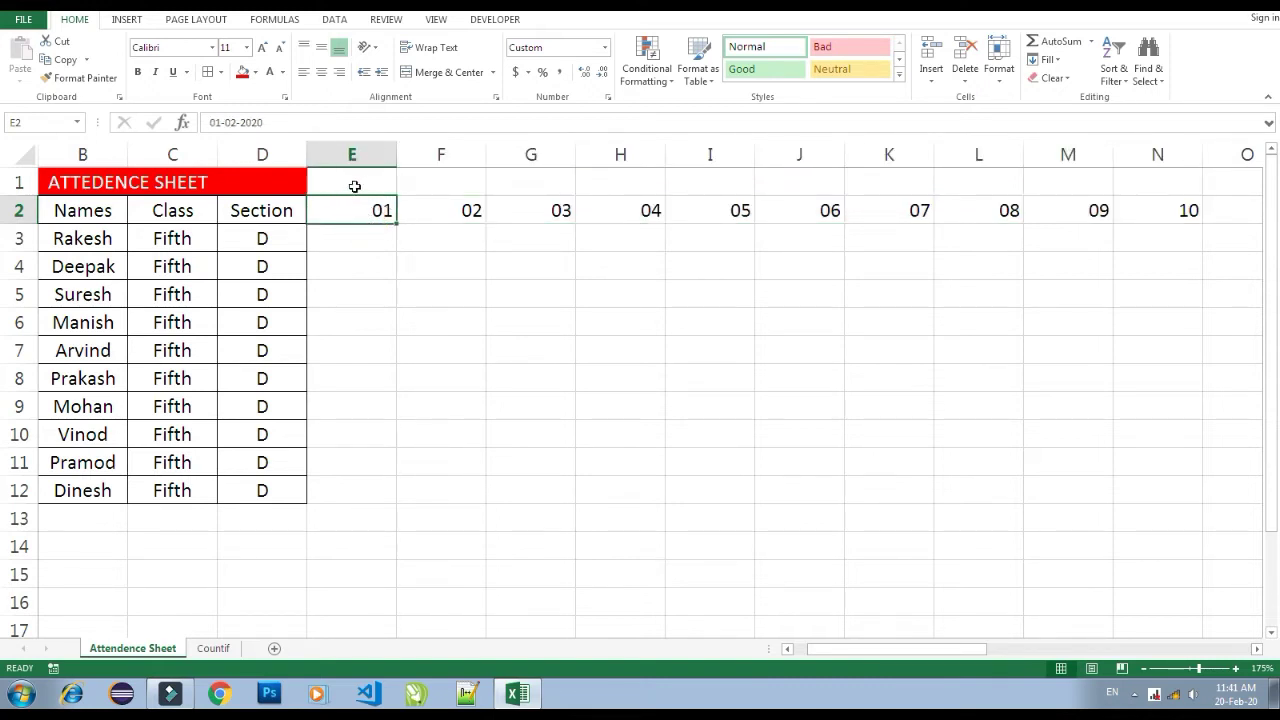
Enter =TEXT(E2,"ddd") in E1 to show the short weekday name
left_click(363, 186)
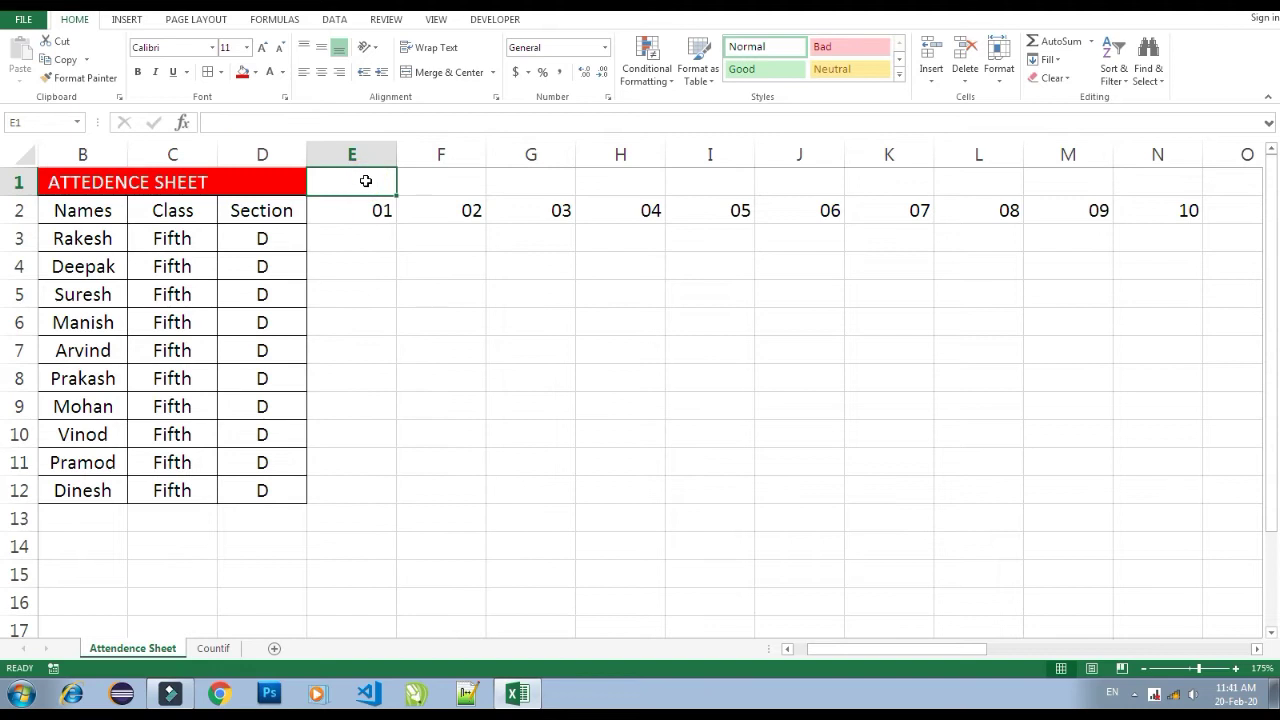
type("=TEXT")
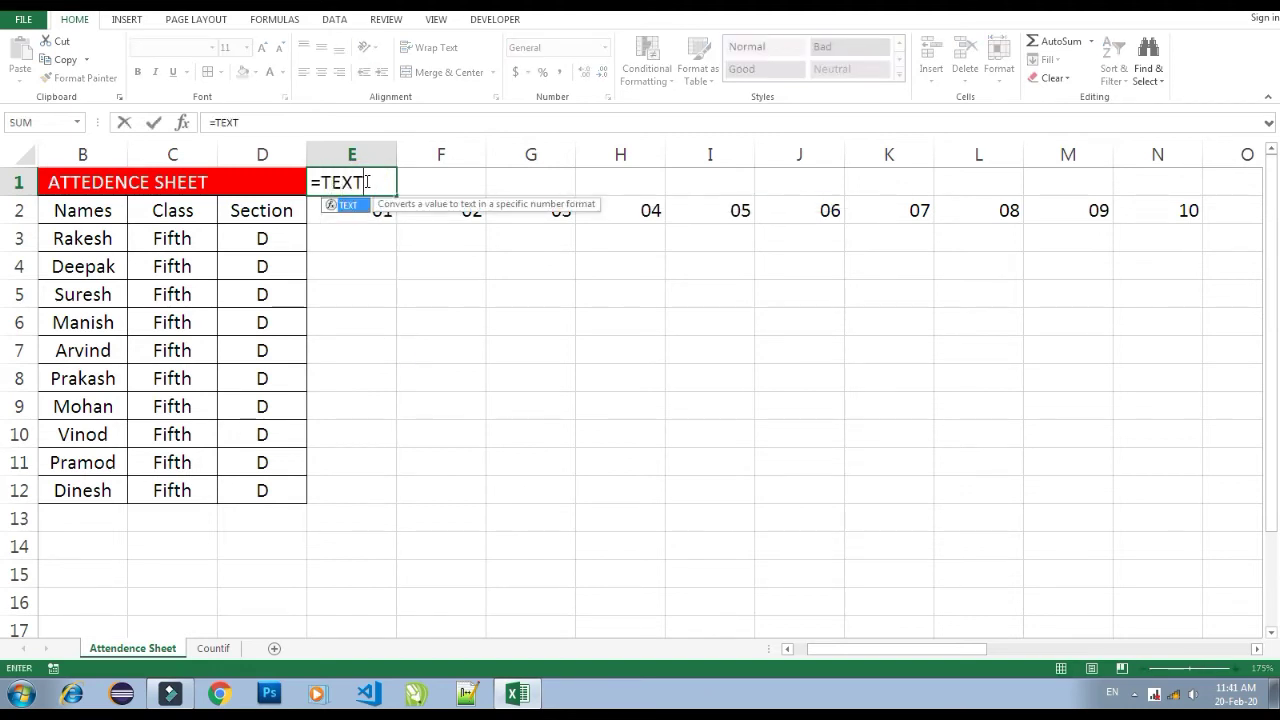
type("(")
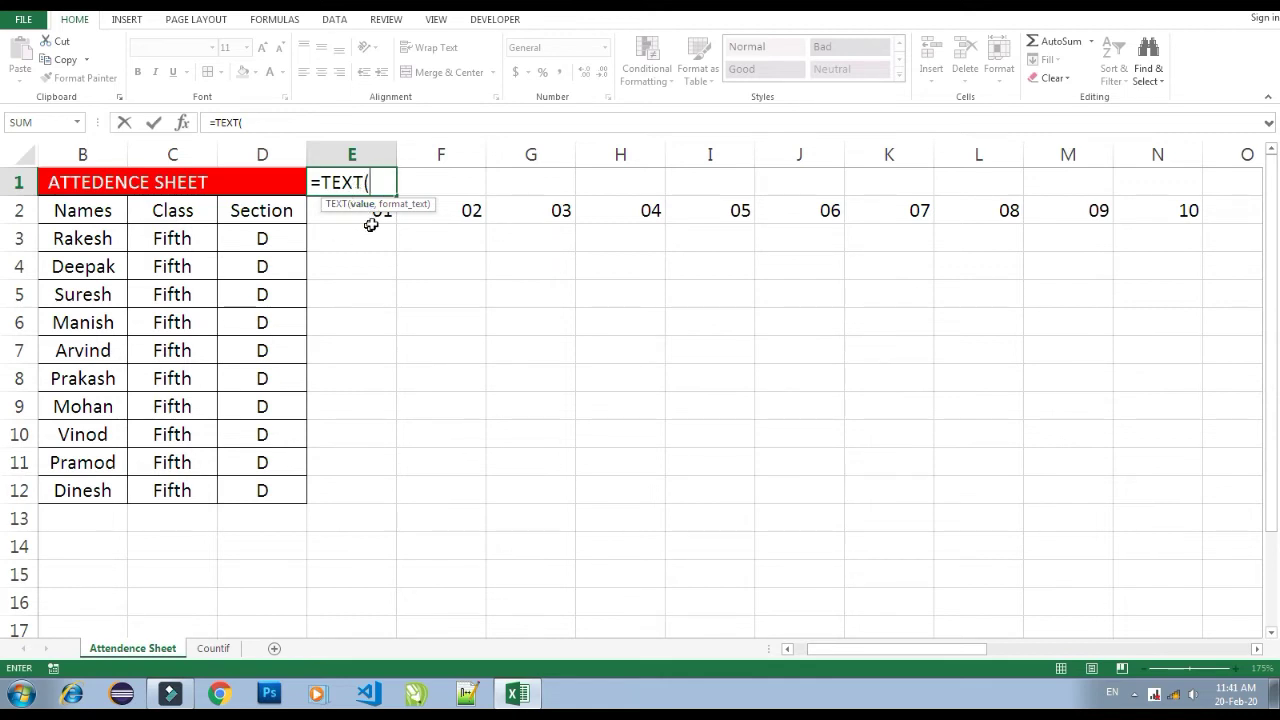
left_click(376, 217)
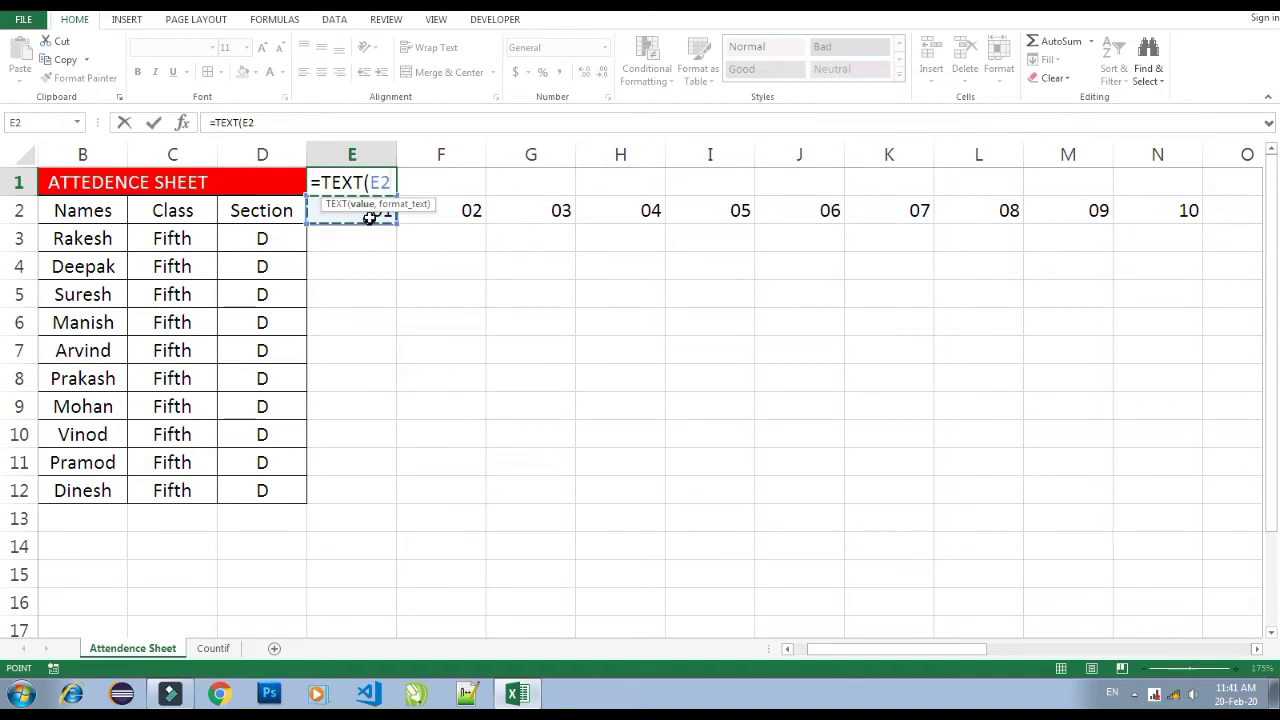
type(",")
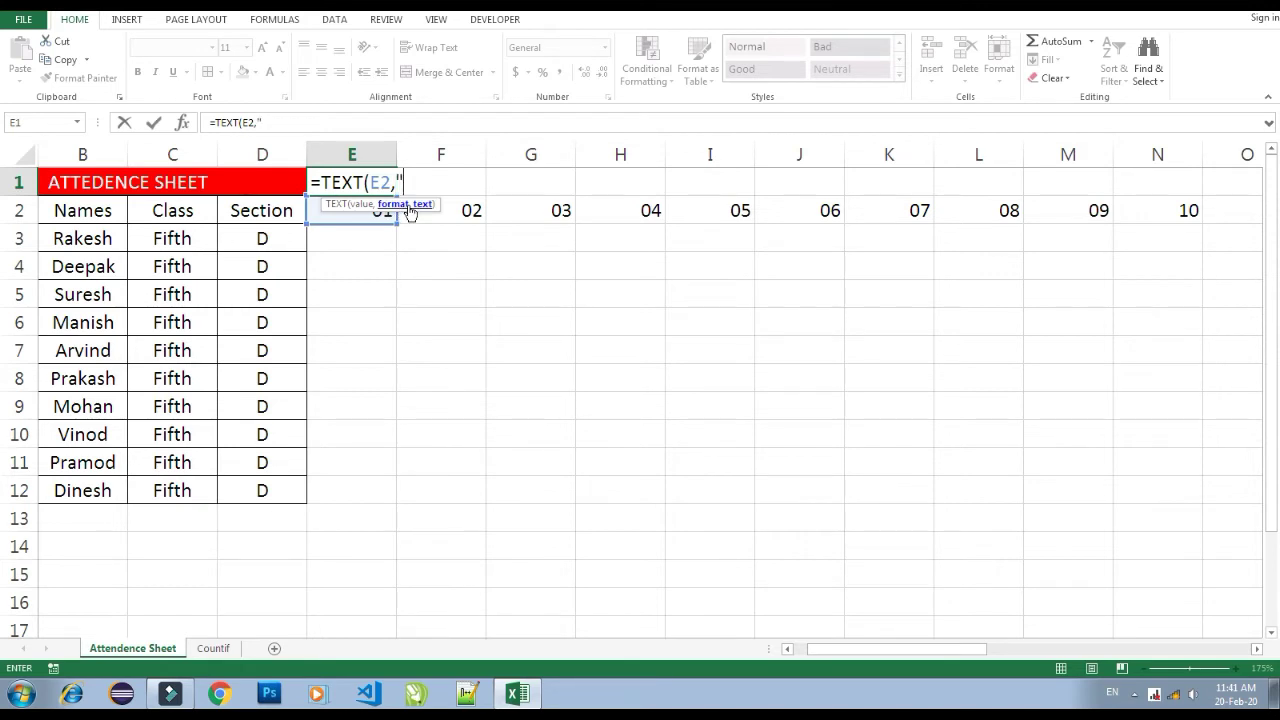
type("dddd")
type("\"")
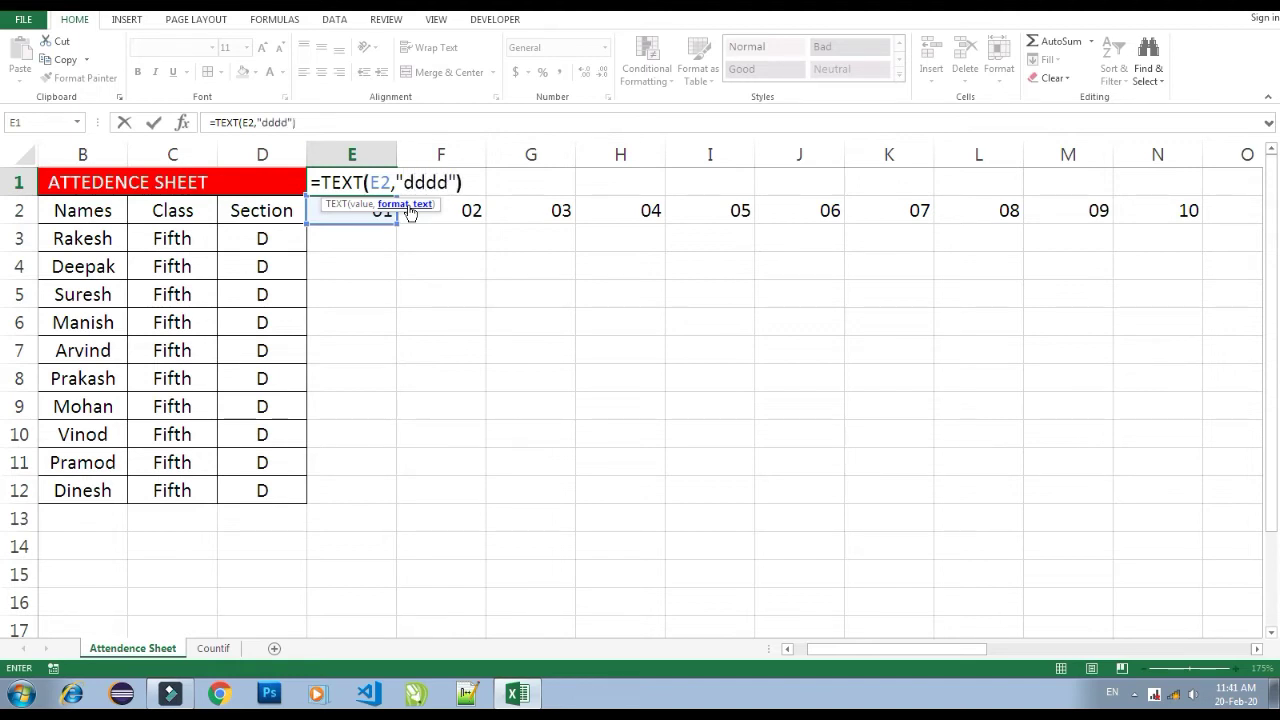
key("ctrl+Return")
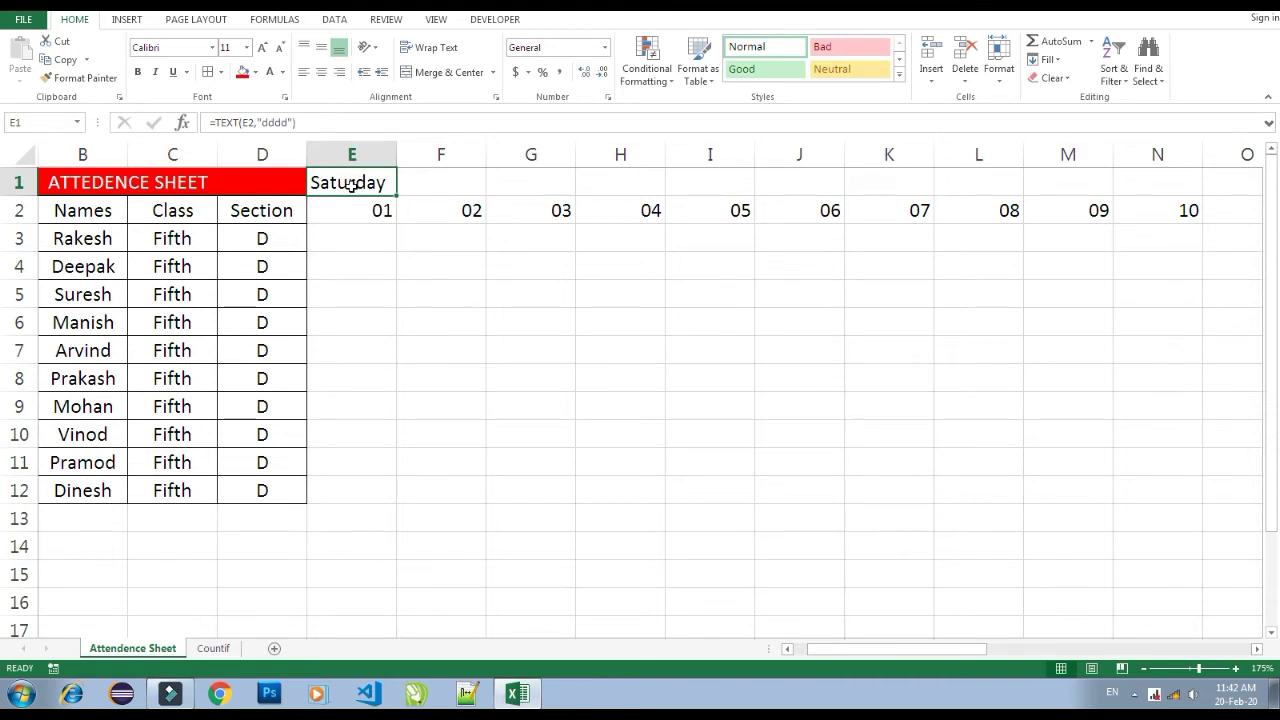
key("F2")
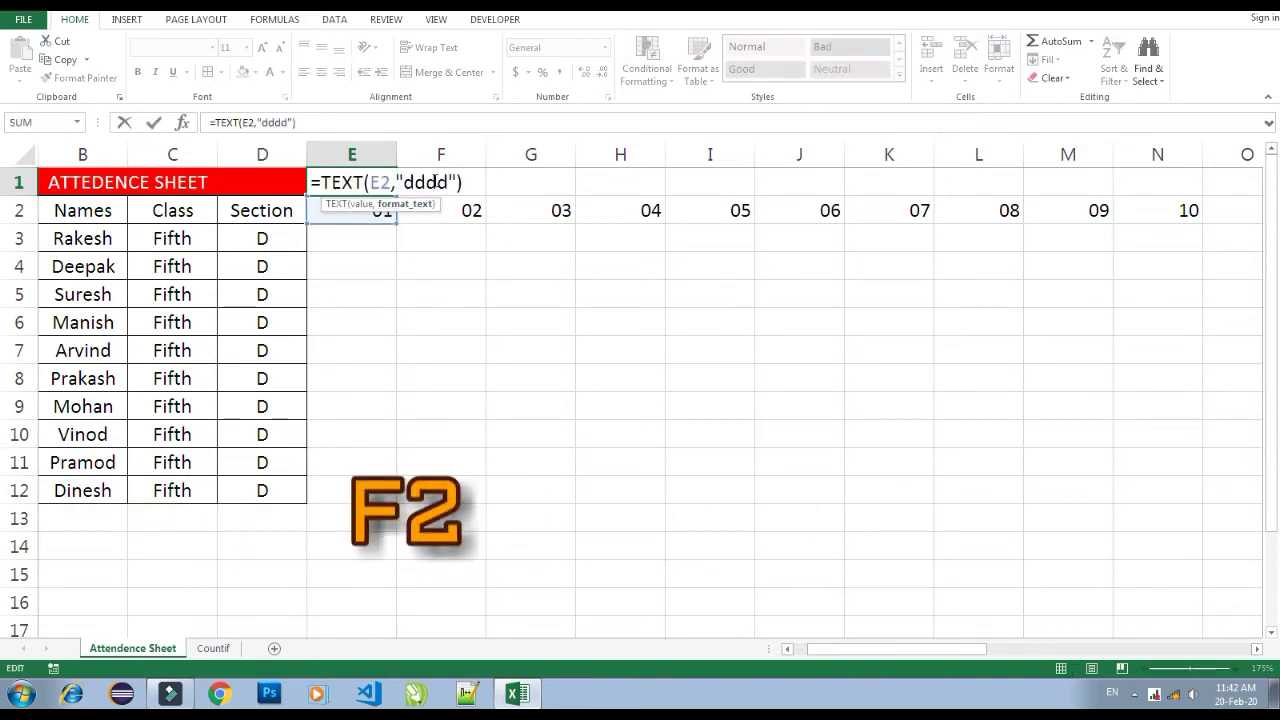
key("BackSpace")
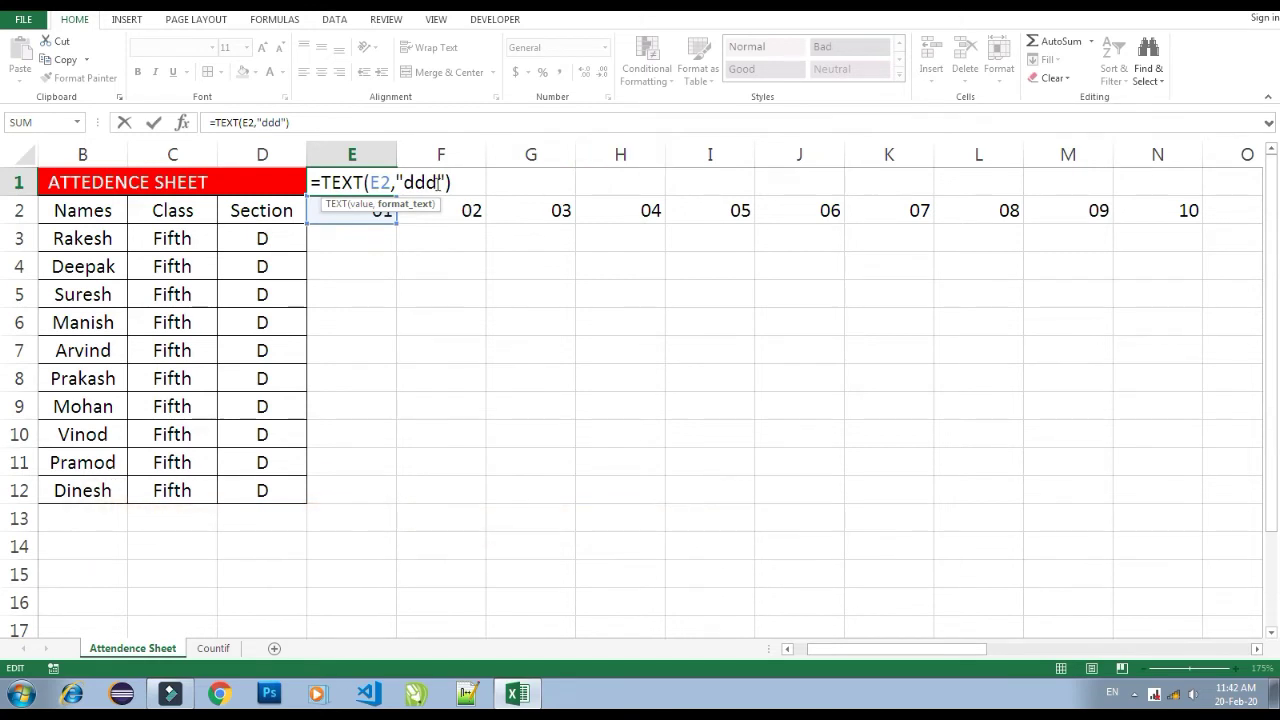
key("ctrl+Return")
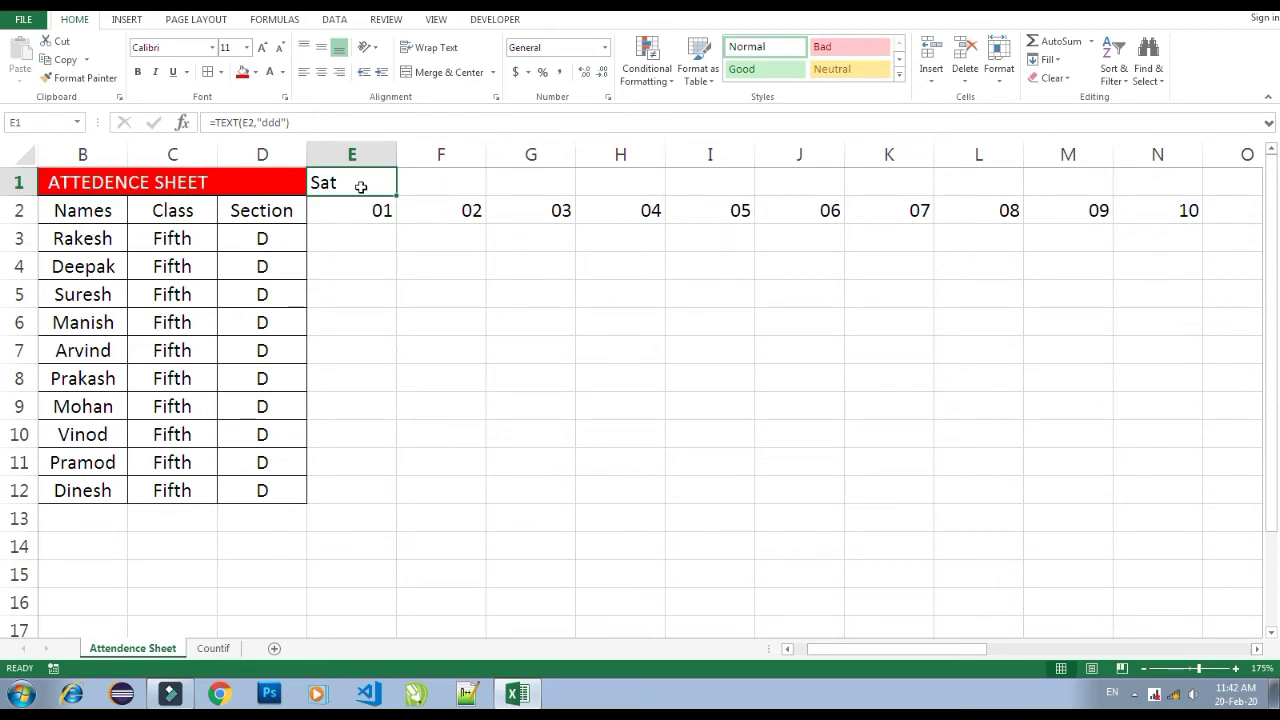
Fill the weekday formula right across E1:N1
key("shift+Right")
key("shift+Right")
key("shift+Right")
key("shift+Right")
key("shift+Right")
key("shift+Right")
key("shift+Right")
key("shift+Right")
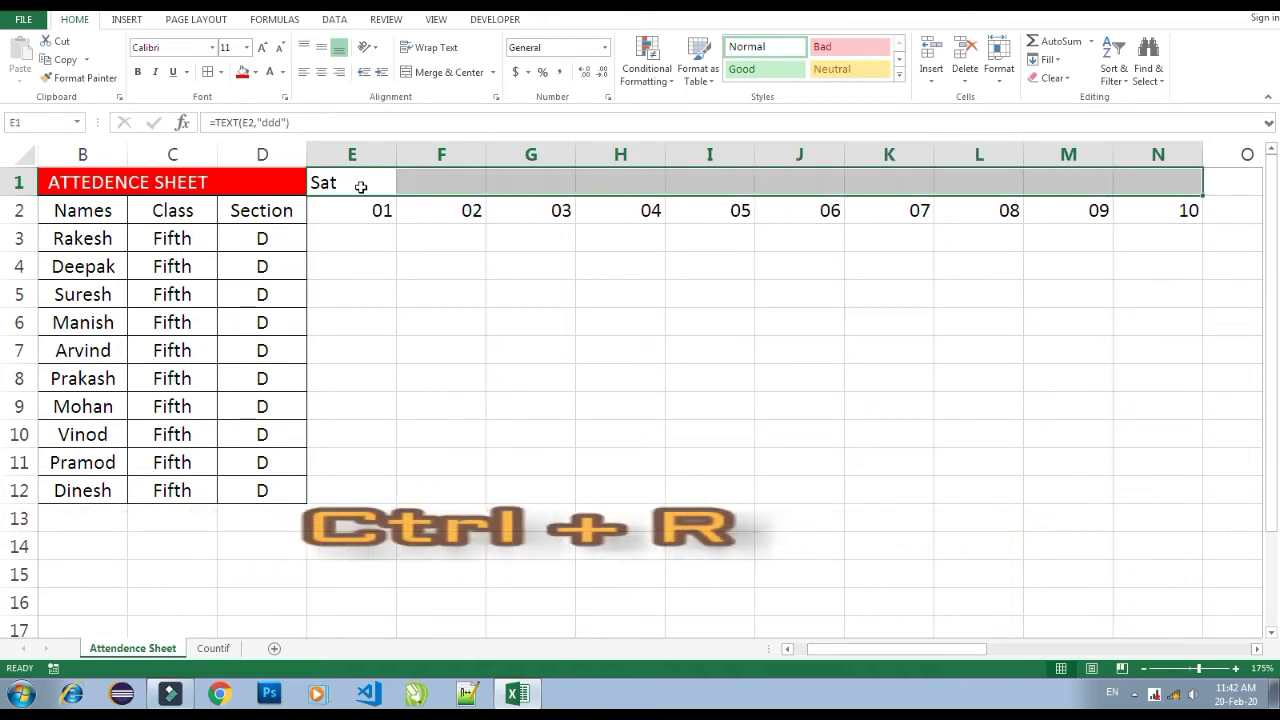
key("ctrl+r")
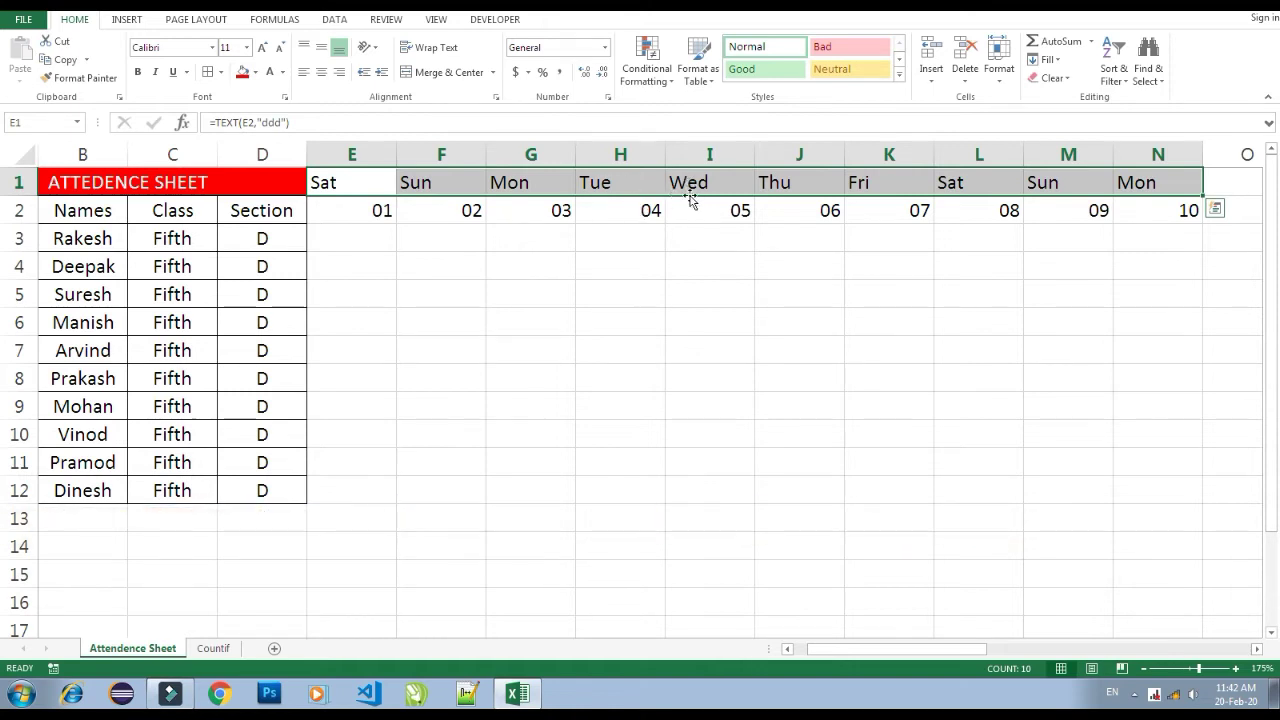
left_click(479, 214)
Apply All Borders to the day grid E1:N12
left_click_drag(354, 187, 1137, 487)
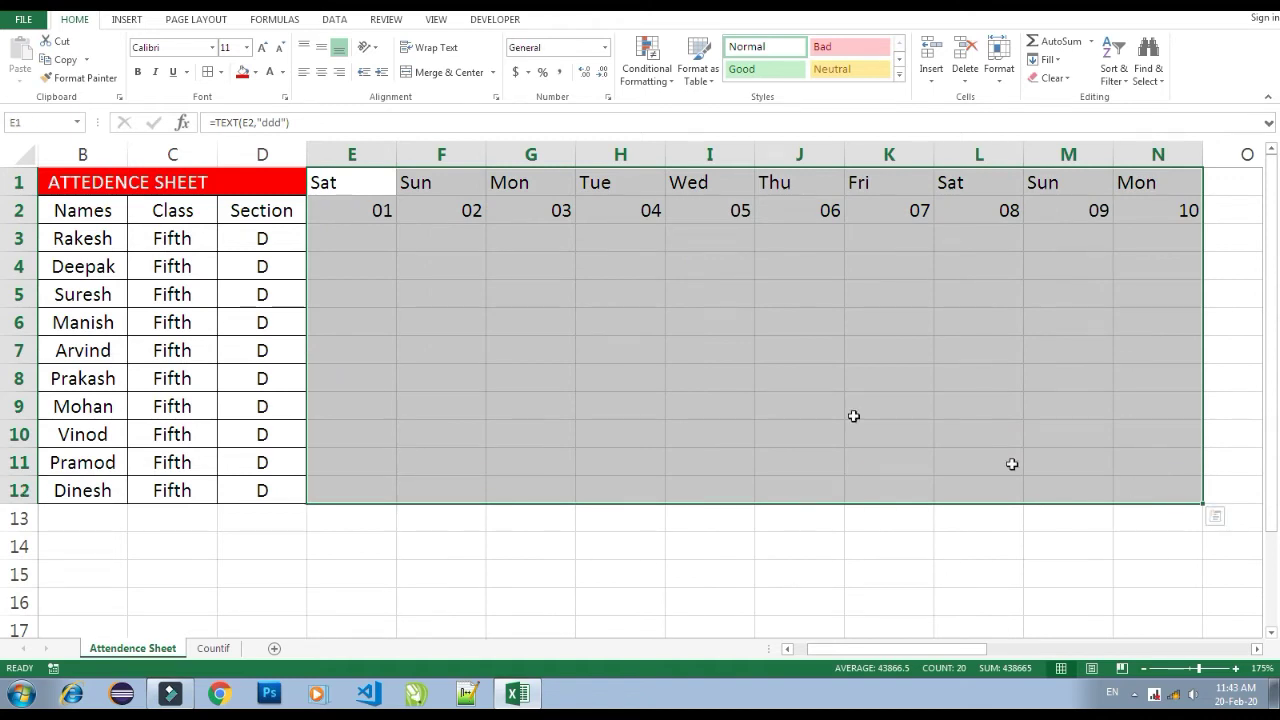
left_click(209, 72)
key("Down")
key("Down")
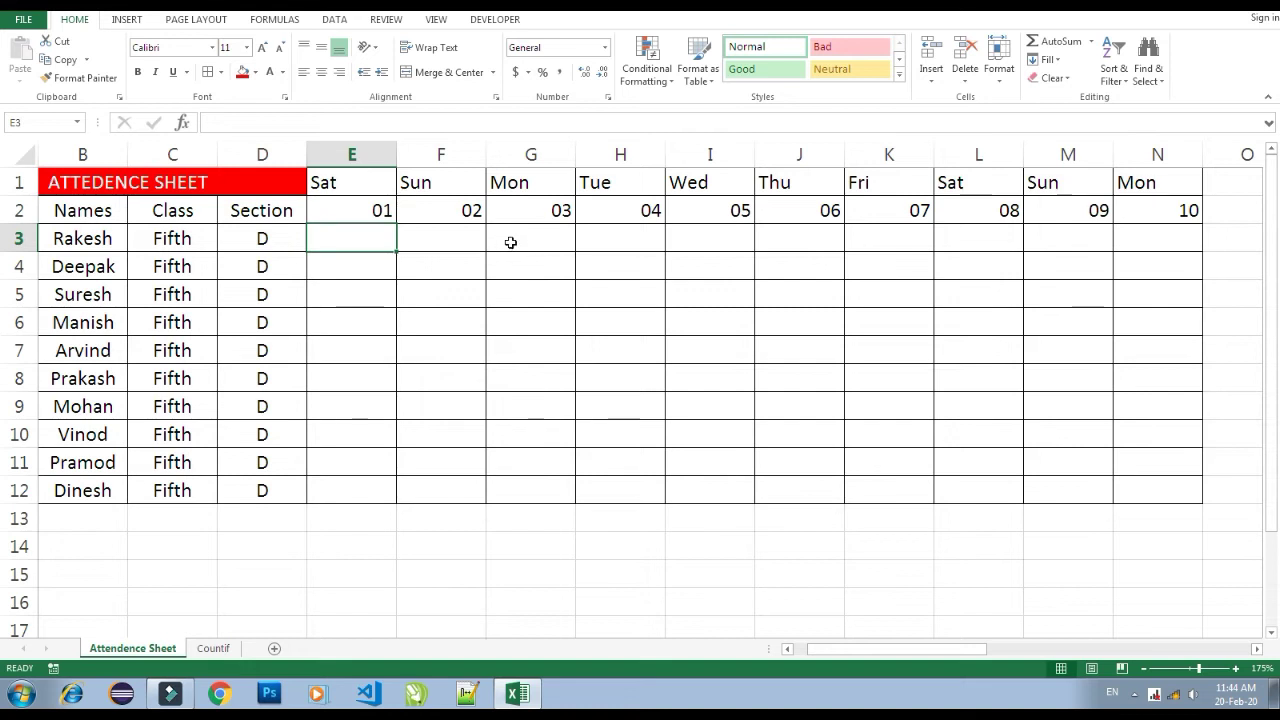
Fill P into every attendance cell from E3 to N12 at once
mouse_move(360, 237)
left_mouse_down()
mouse_move(912, 263)
mouse_move(1119, 494)
left_mouse_up()
type("P")
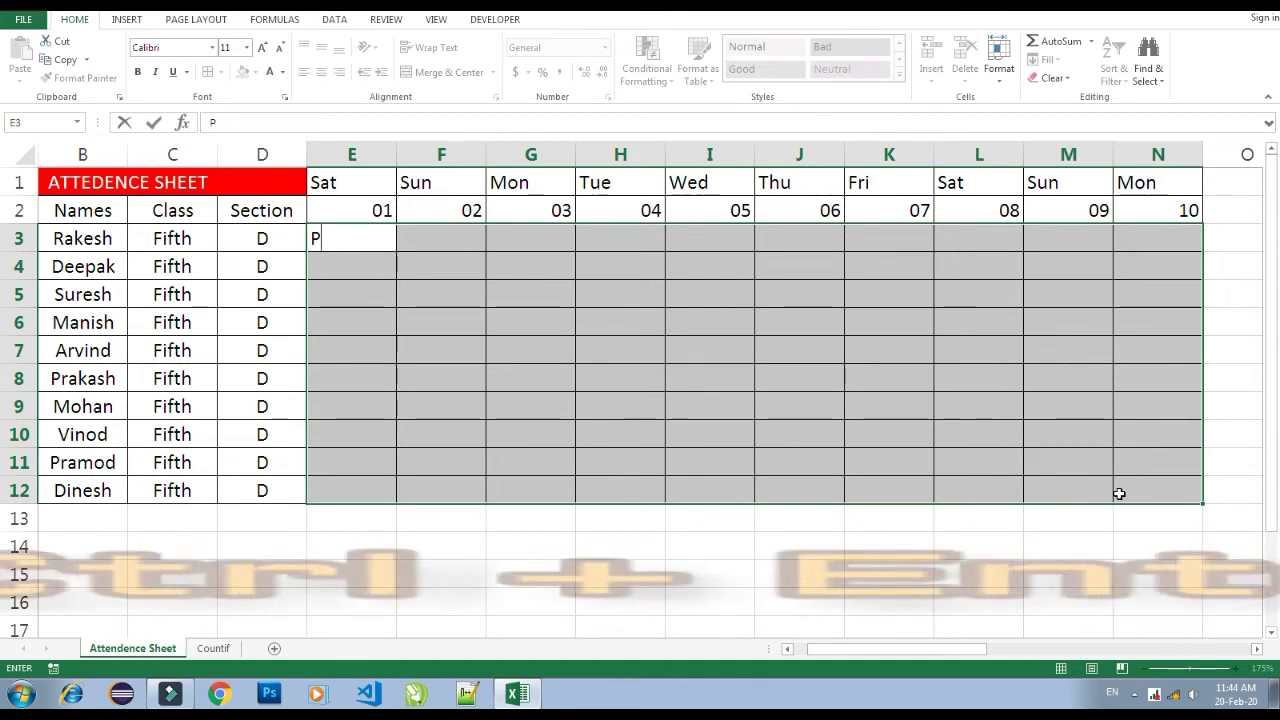
key("ctrl+Return")
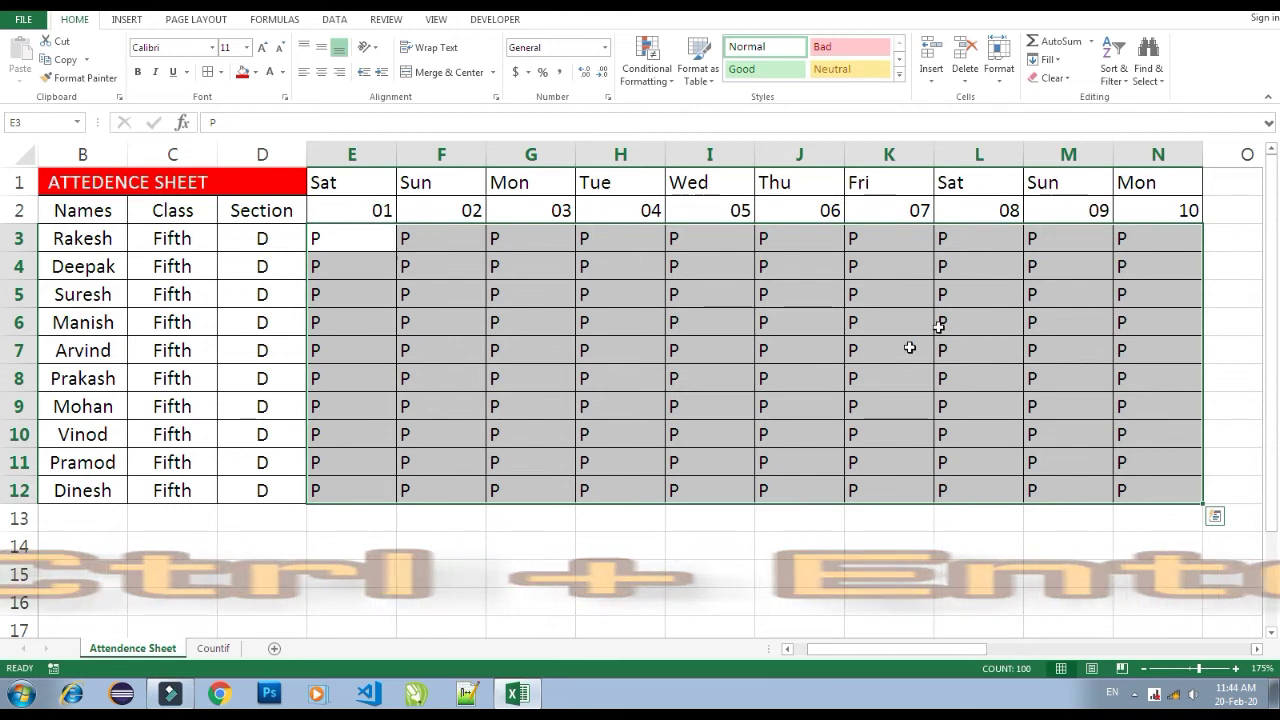
left_click(800, 298)
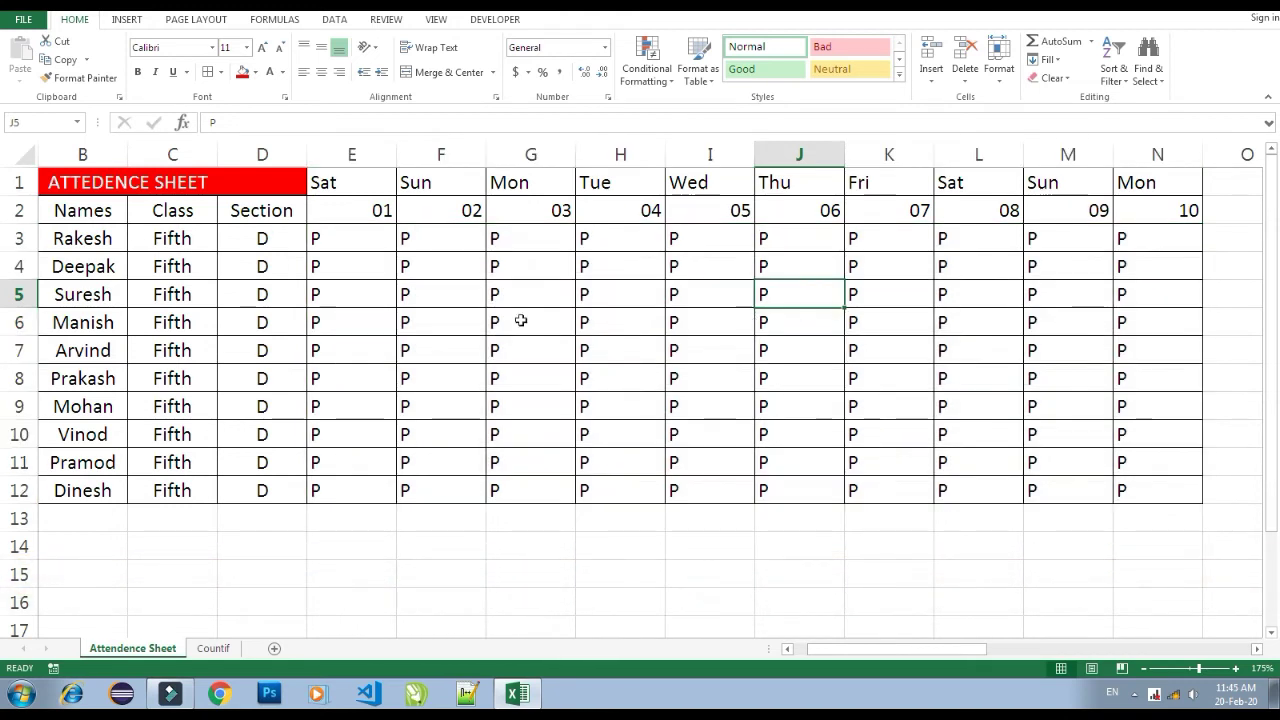
Enter Sun in F3 and fill it down column F to F12
left_click(431, 233)
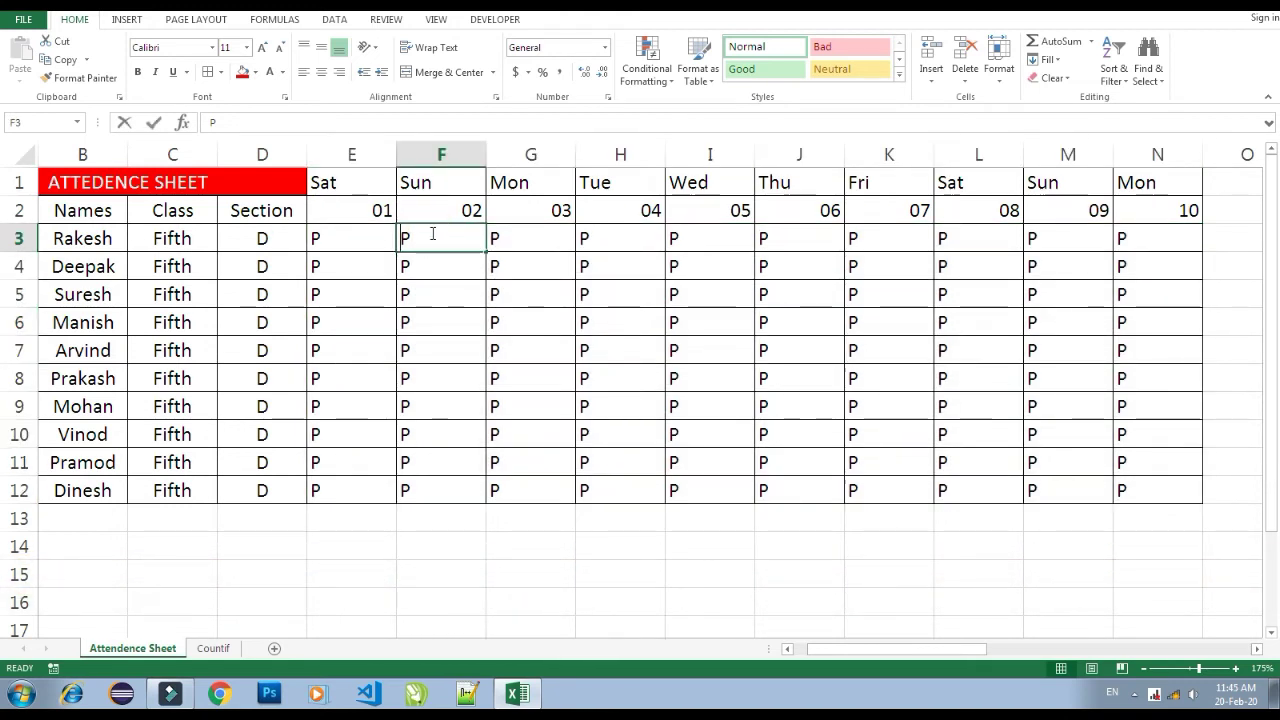
type("Sun")
key("ctrl+Return")
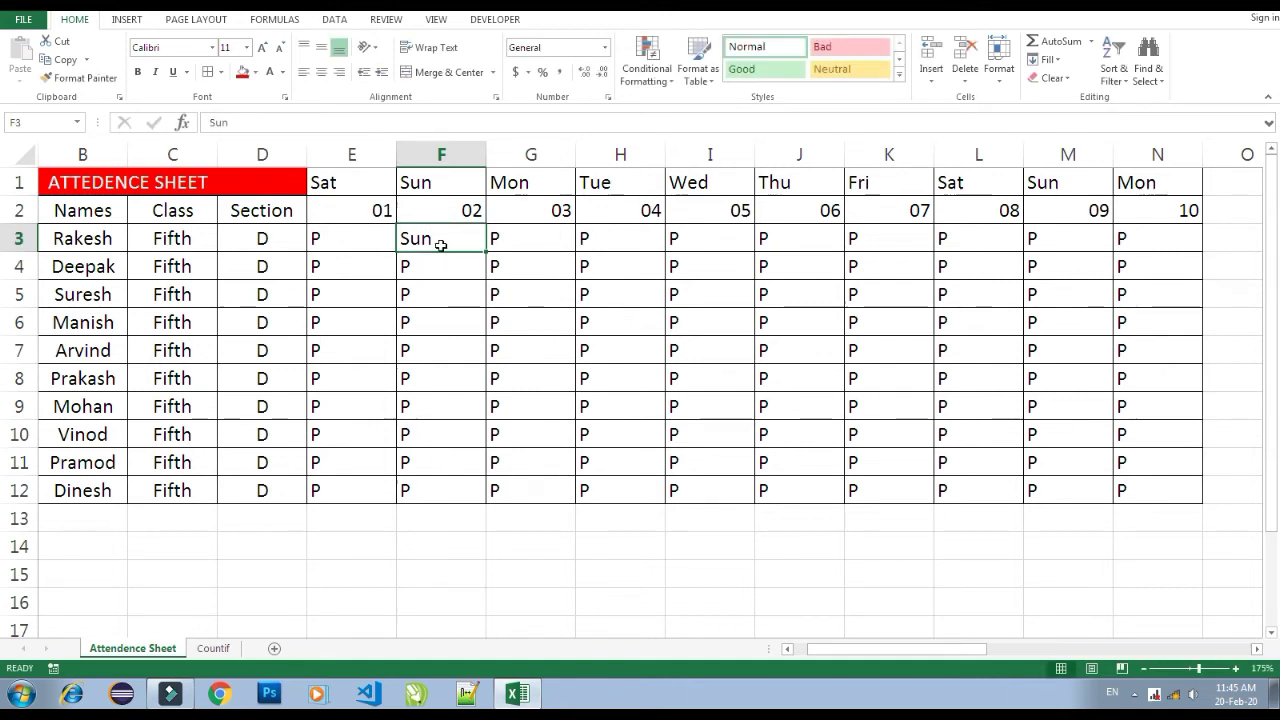
key("shift+Down")
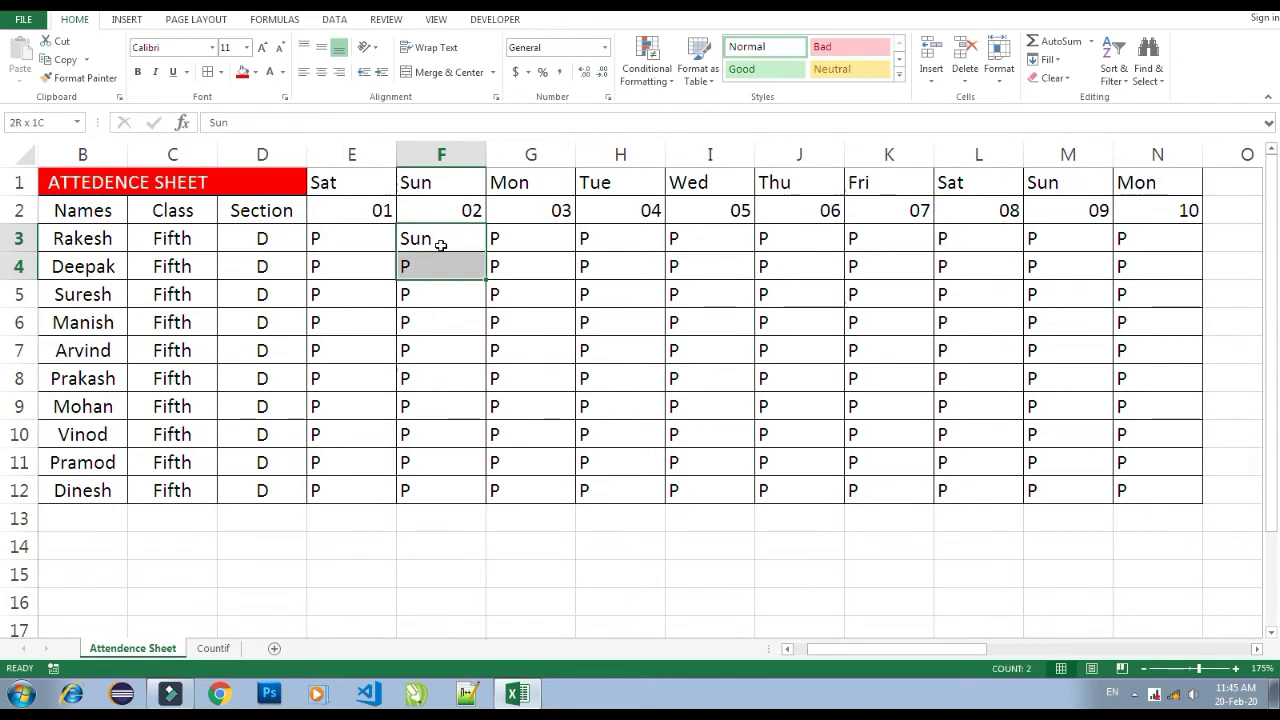
key("shift+Down")
key("ctrl+shift+Down")
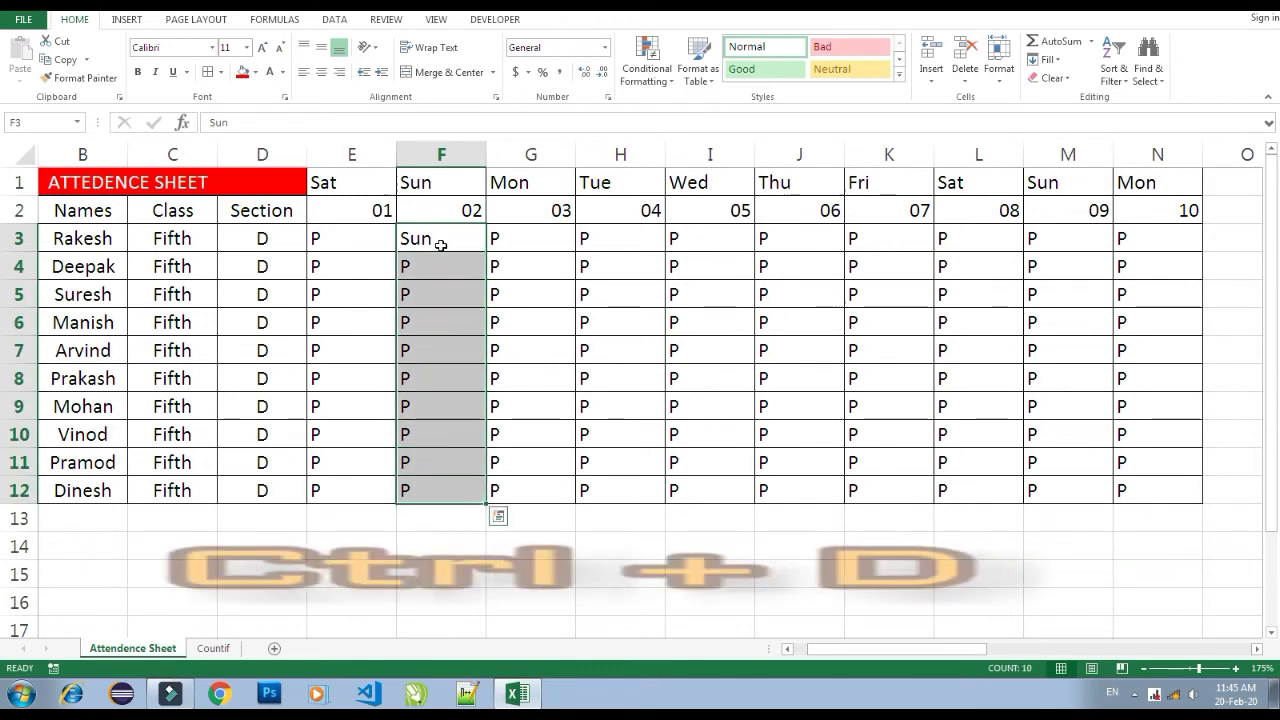
key("ctrl+d")
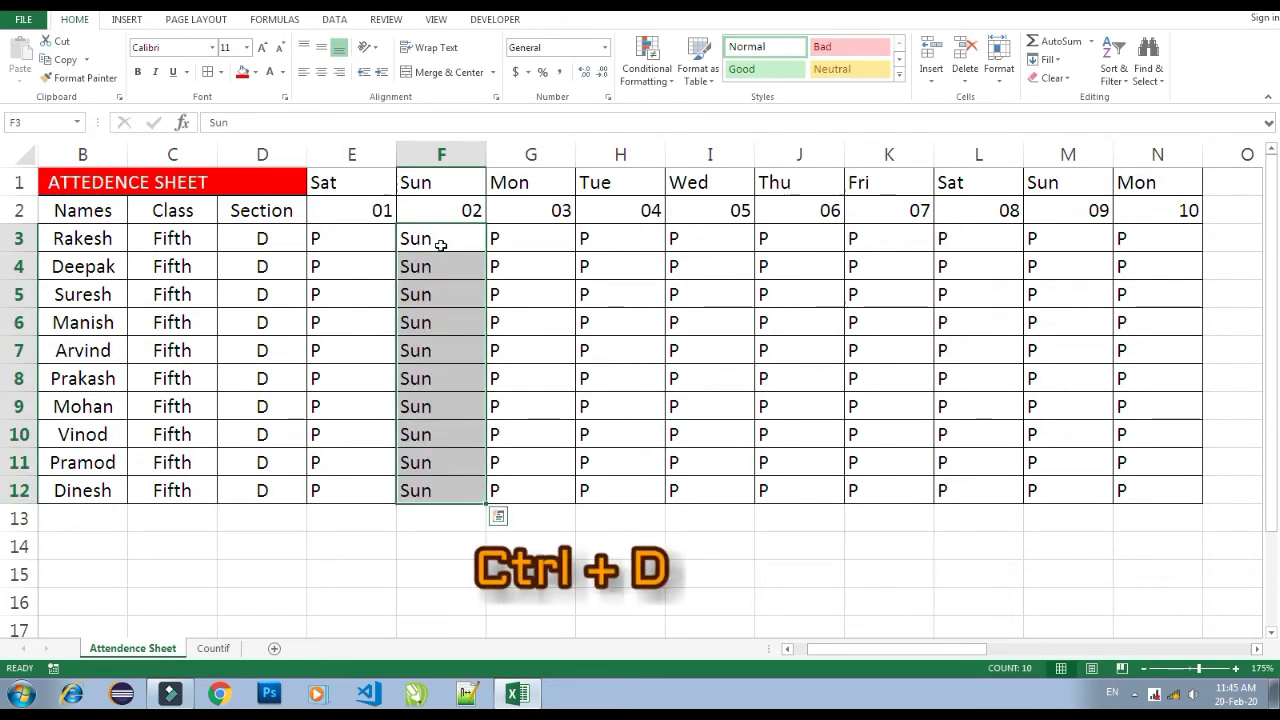
Copy the Sun entries from column F into M3:M12 for the second Sunday
key("ctrl+c")
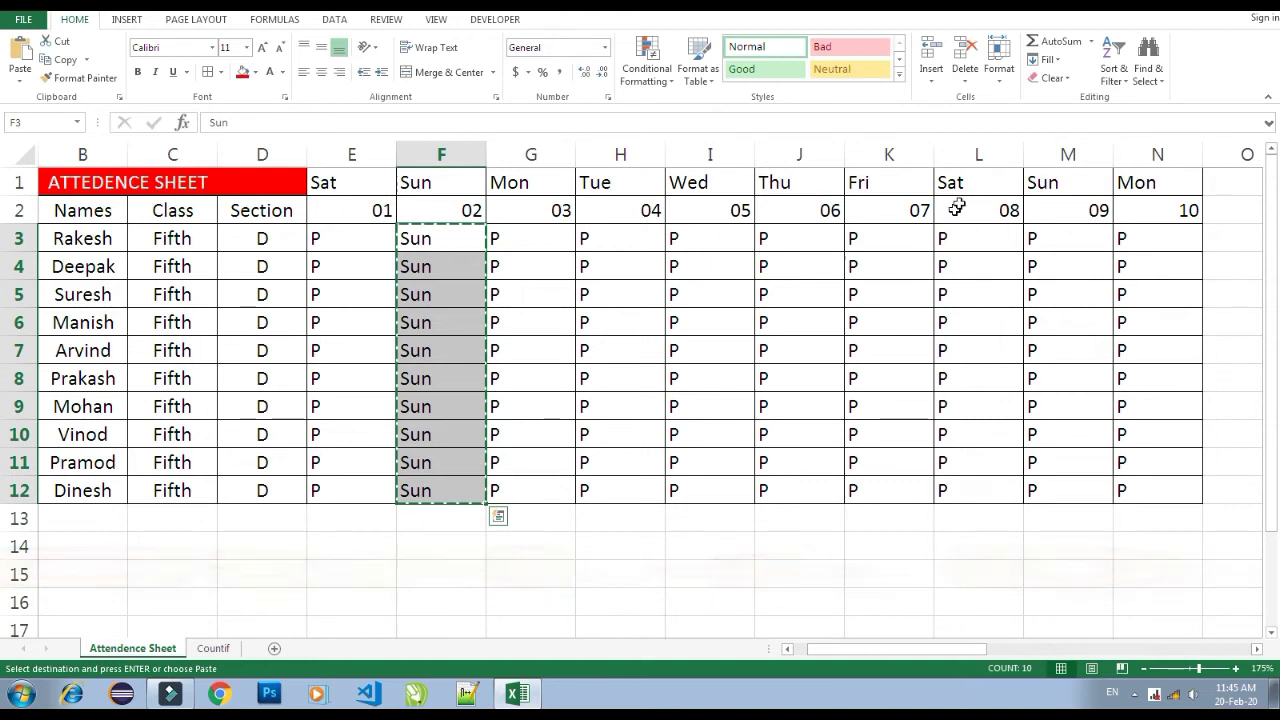
left_click_drag(1040, 238, 1050, 486)
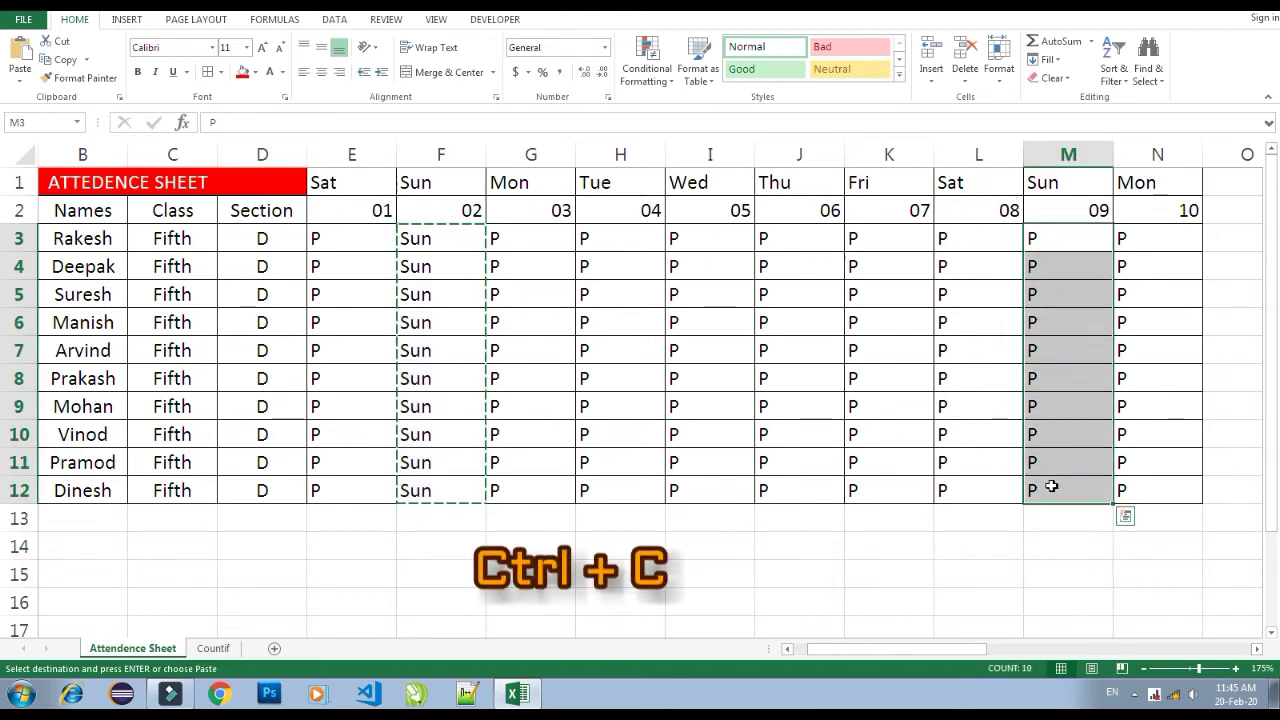
key("ctrl+v")
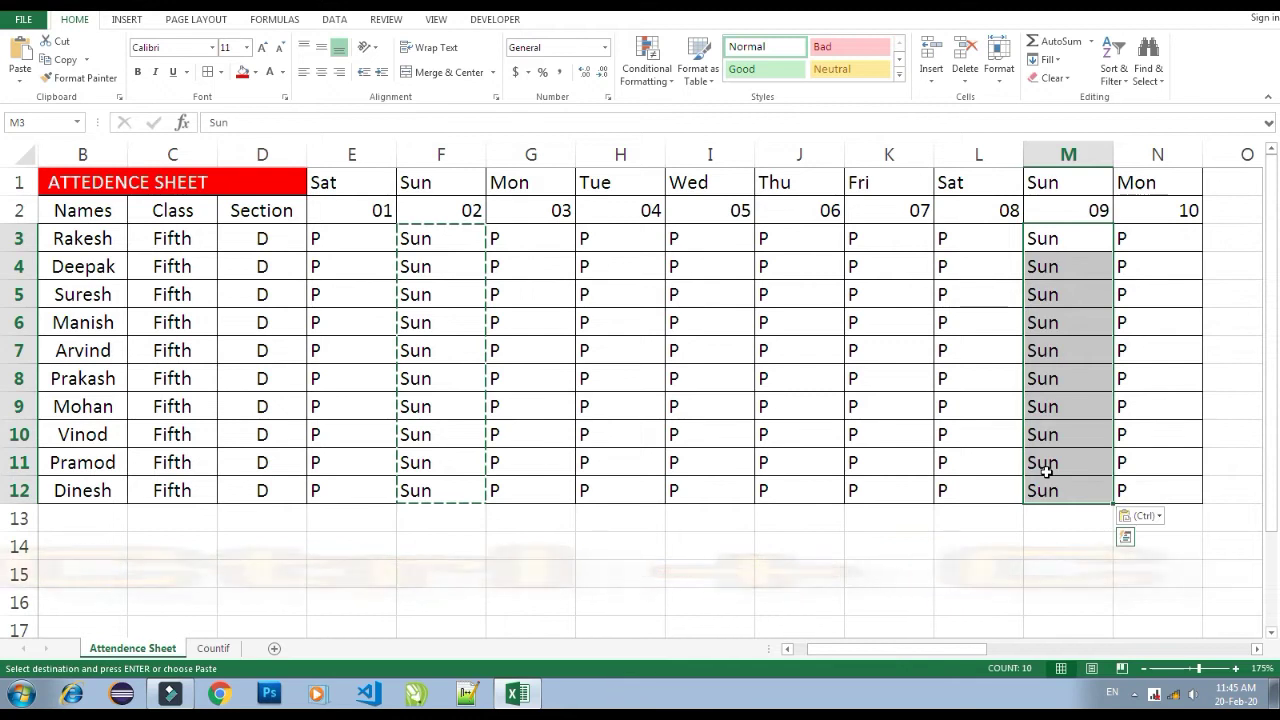
left_click(1049, 290)
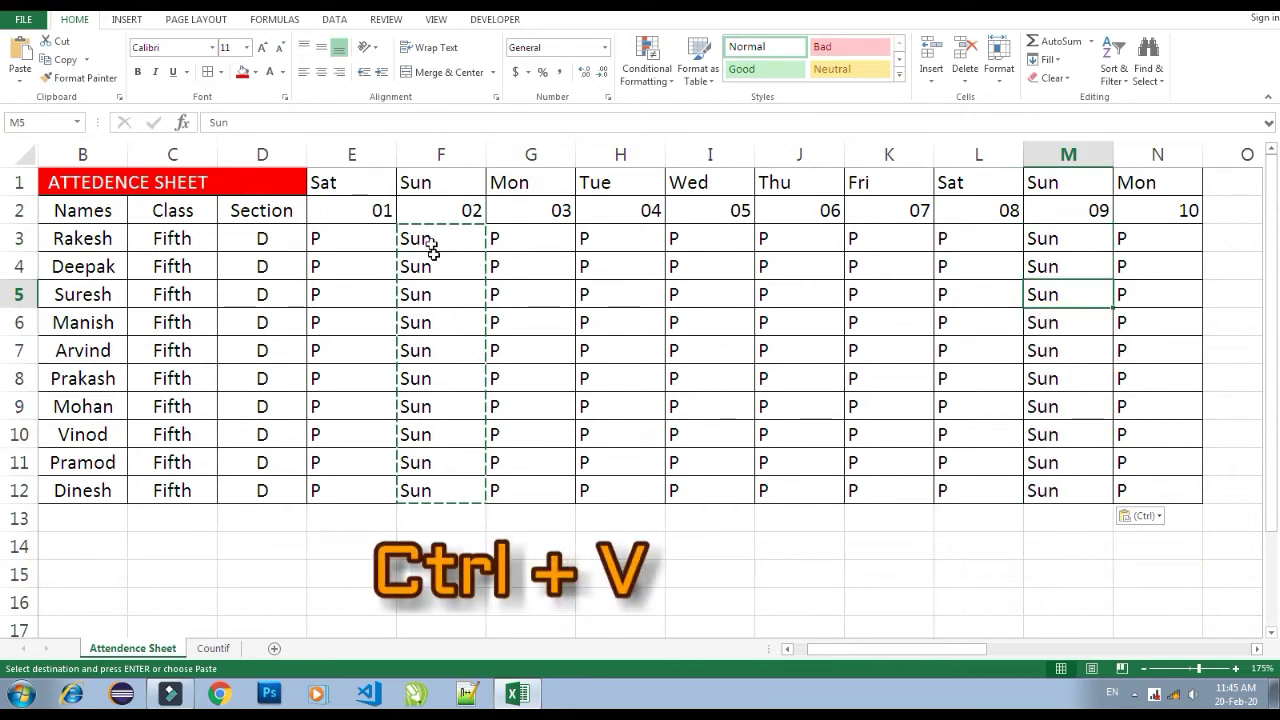
key("Escape")
left_click(530, 322)
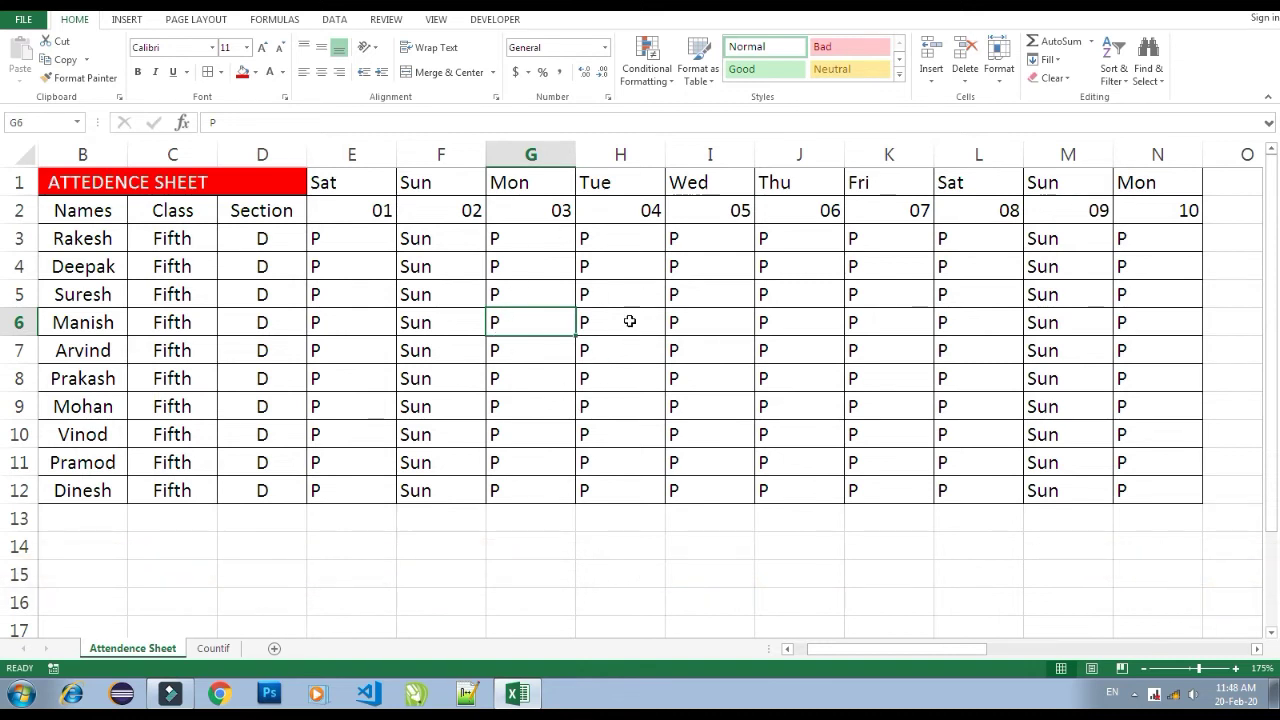
Mark scattered absences with A in columns E through G, including E4, E10 and G7
left_click(340, 272)
type("A")
key("Down")
key("Down")
key("Down")
type("A")
key("Down")
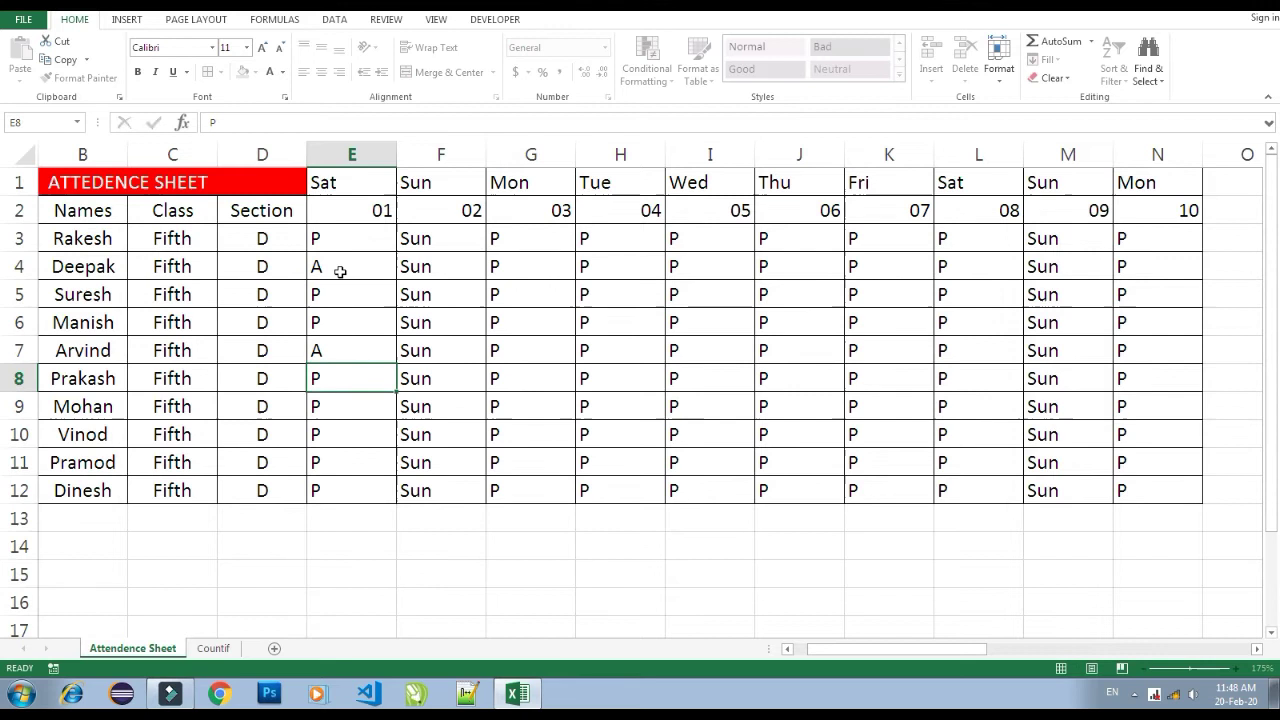
key("Down")
key("Down")
type("A")
key("Right")
key("Right")
Mark absences with A in columns H through J, including H5, H11, I4, J5 and J10
key("Right")
key("Up")
type("A")
key("Left")
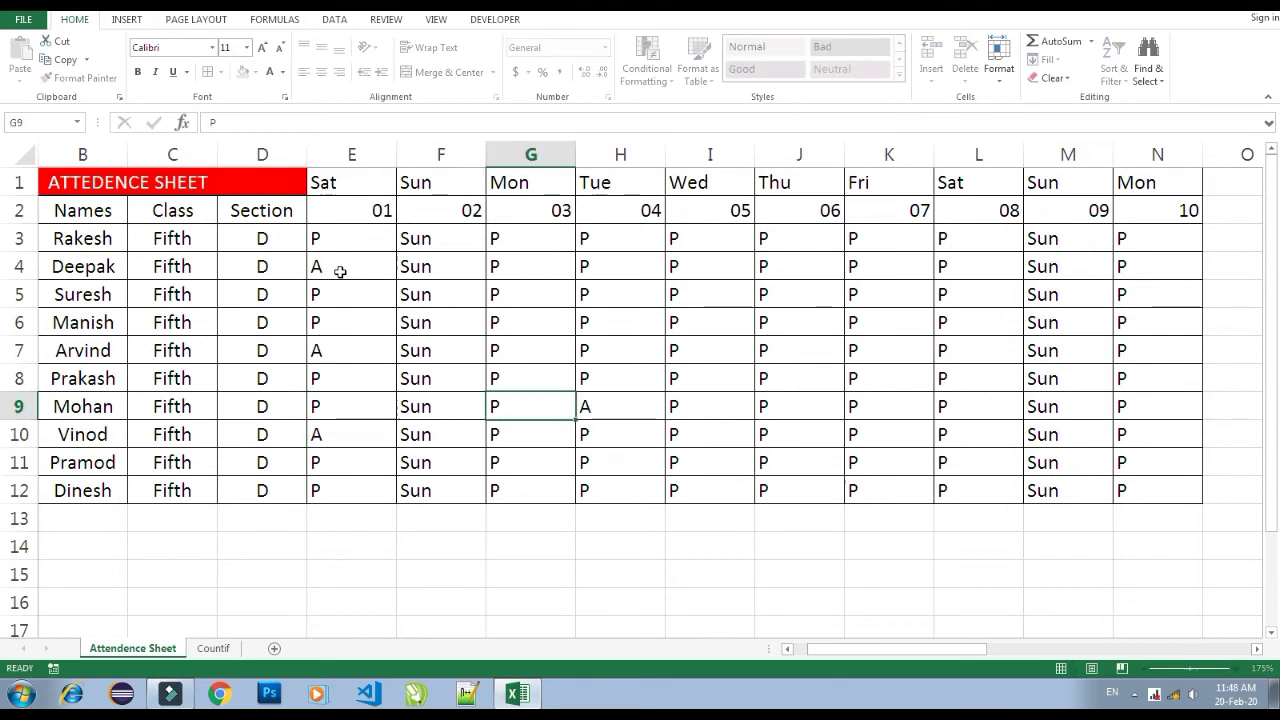
key("Up")
key("Up")
type("A")
key("Up")
key("Up")
key("Up")
type("A")
key("Right")
key("Right")
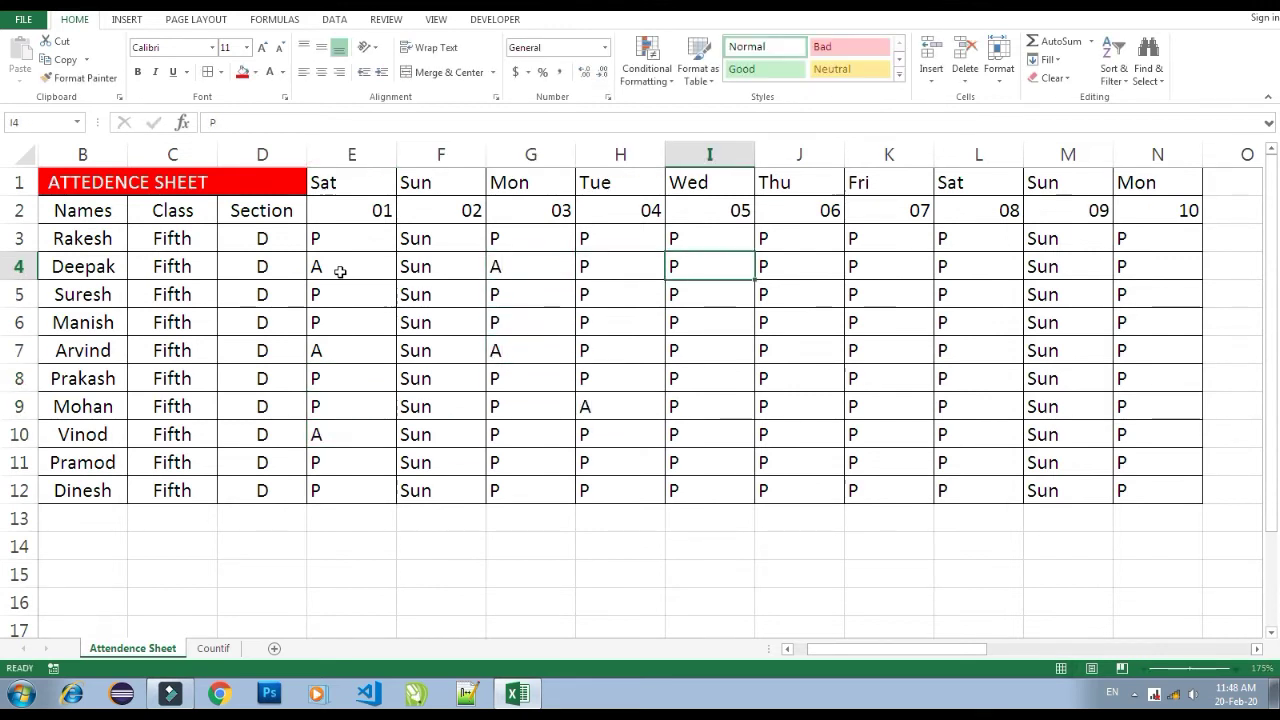
key("Right")
key("Down")
key("Left")
key("Left")
type("A")
key("Down")
key("Down")
key("Down")
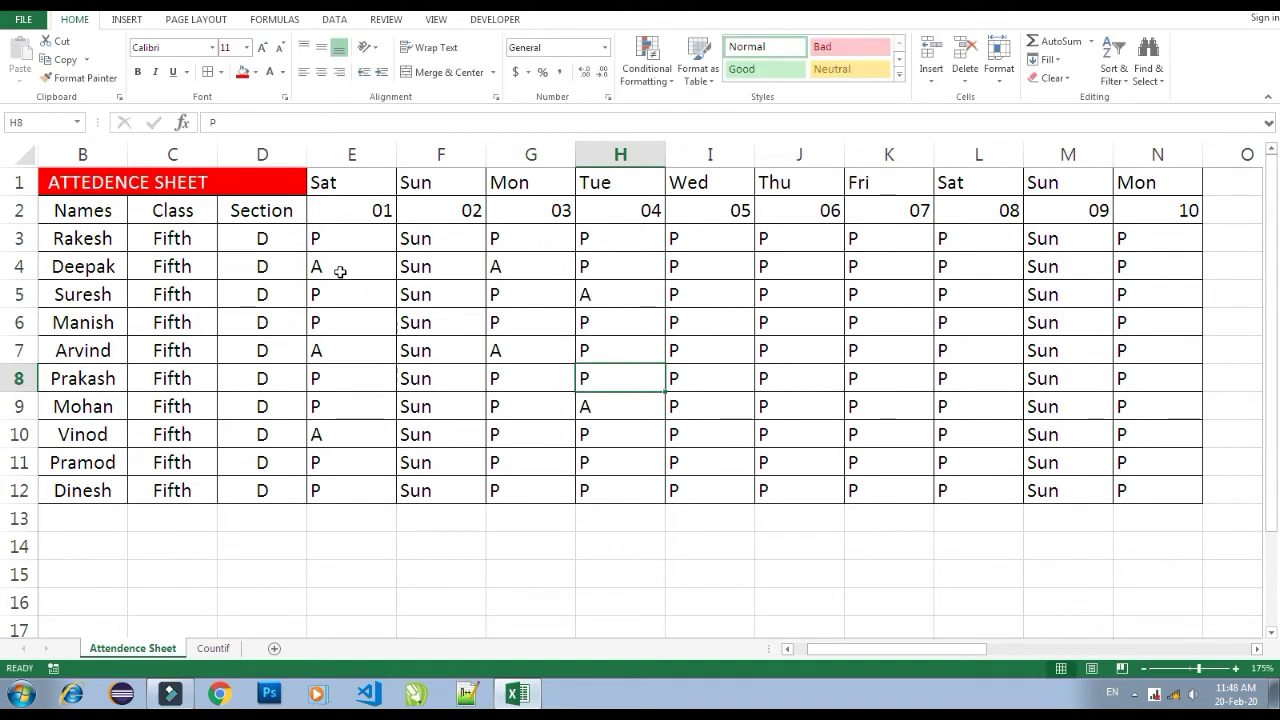
key("Down")
key("Down")
key("Down")
type("A")
key("Right")
key("Up")
type("A")
key("Up")
key("Up")
key("Up")
type("A")
key("Up")
key("Up")
type("A")
key("Right")
key("Right")
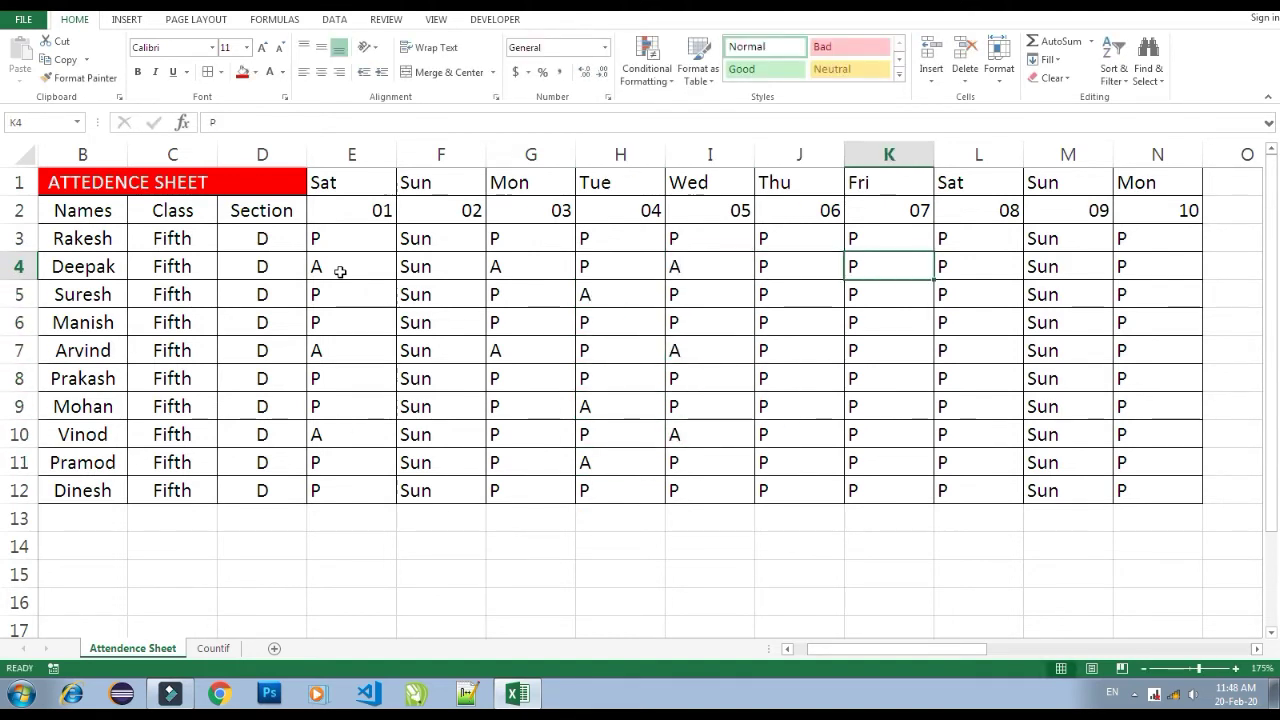
key("Down")
key("Left")
type("A")
key("Down")
key("Down")
key("Down")
type("A")
Mark the remaining absences with A in columns K through N, including K3, L6, N11 and N4
key("Down")
key("Down")
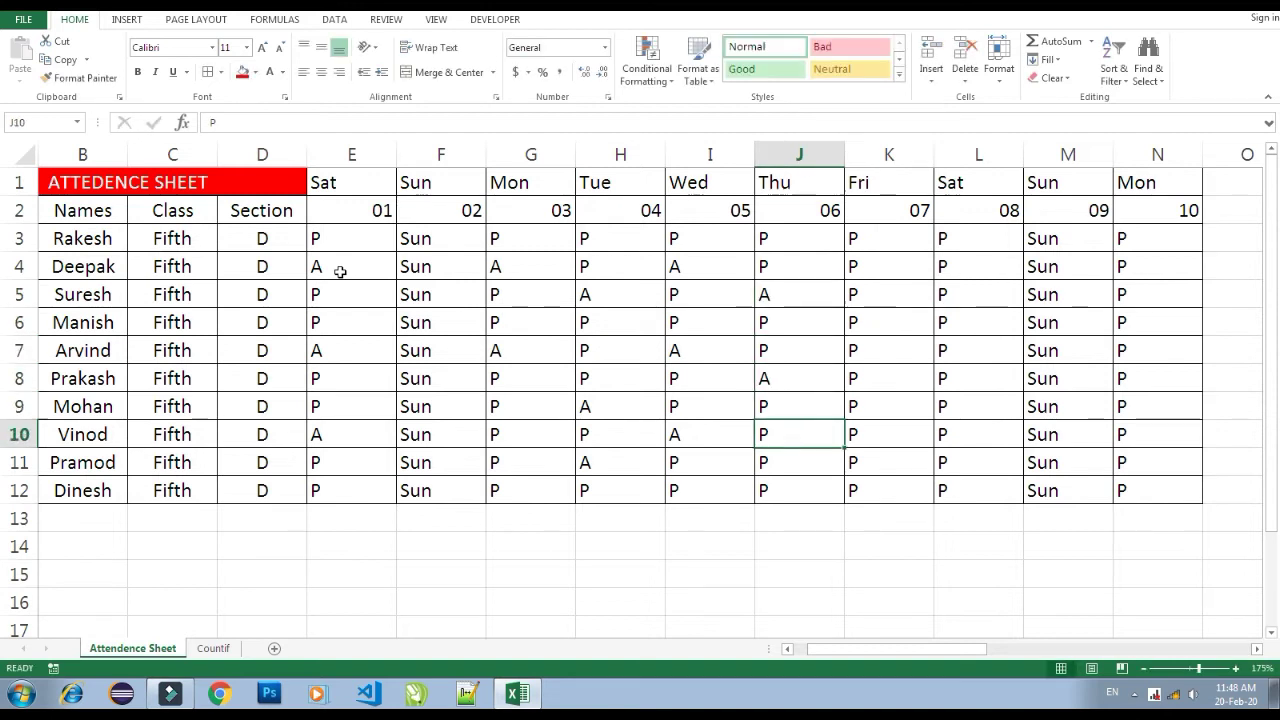
type("A")
key("Up")
type("A")
key("Up")
key("Up")
type("A")
key("Up")
key("Up")
key("Up")
key("Up")
type("A")
key("Right")
key("Down")
key("Down")
key("Down")
type("A")
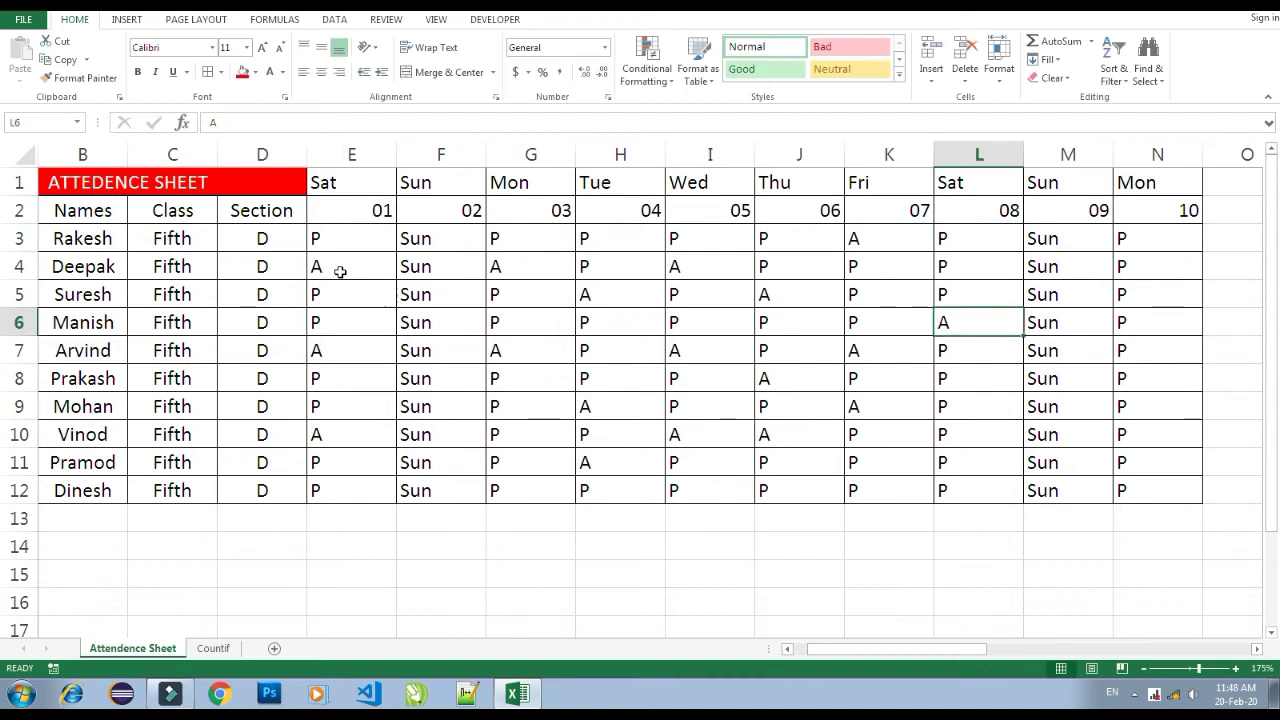
key("Down")
key("Down")
key("Down")
key("Down")
key("Down")
type("A")
key("Right")
key("Right")
type("A")
key("Up")
key("Up")
key("Up")
type("A")
key("Up")
key("Up")
key("Up")
key("Up")
type("A")
key("Left")
key("Down")
key("Down")
key("Down")
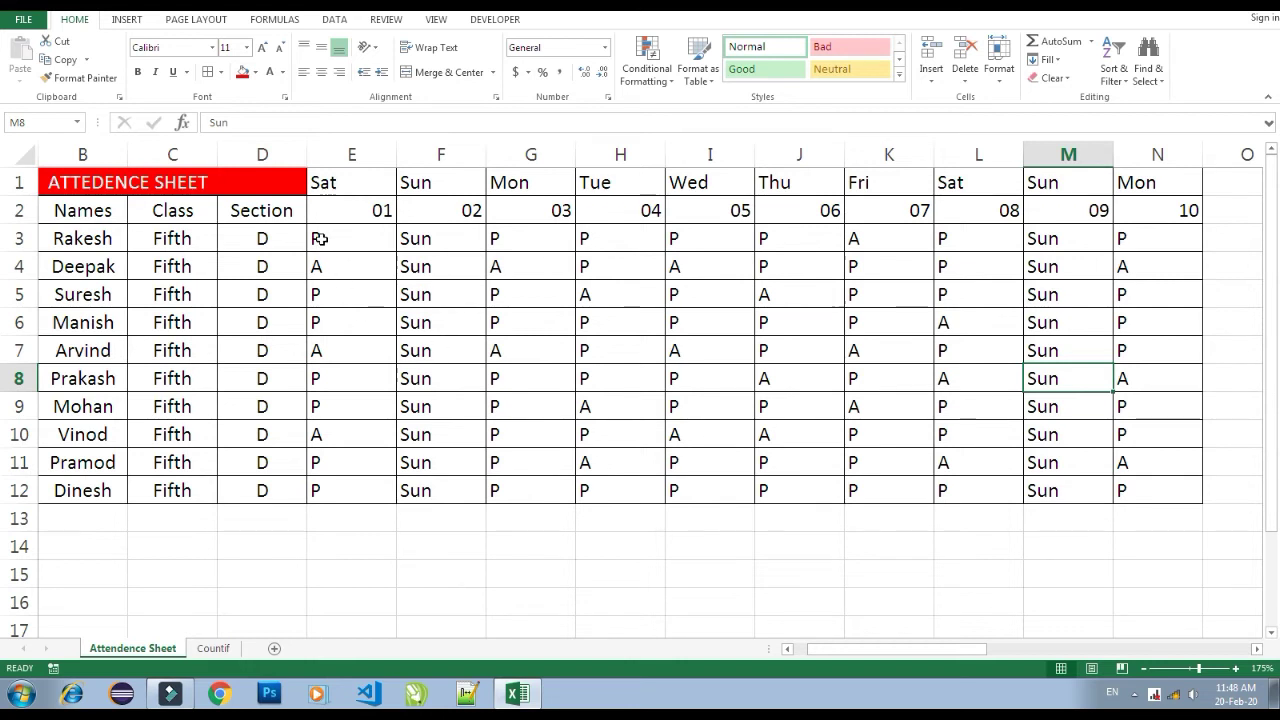
Select E3:N12 and open the Conditional Formatting Rules Manager, moving it aside
left_click_drag(320, 239, 1131, 488)
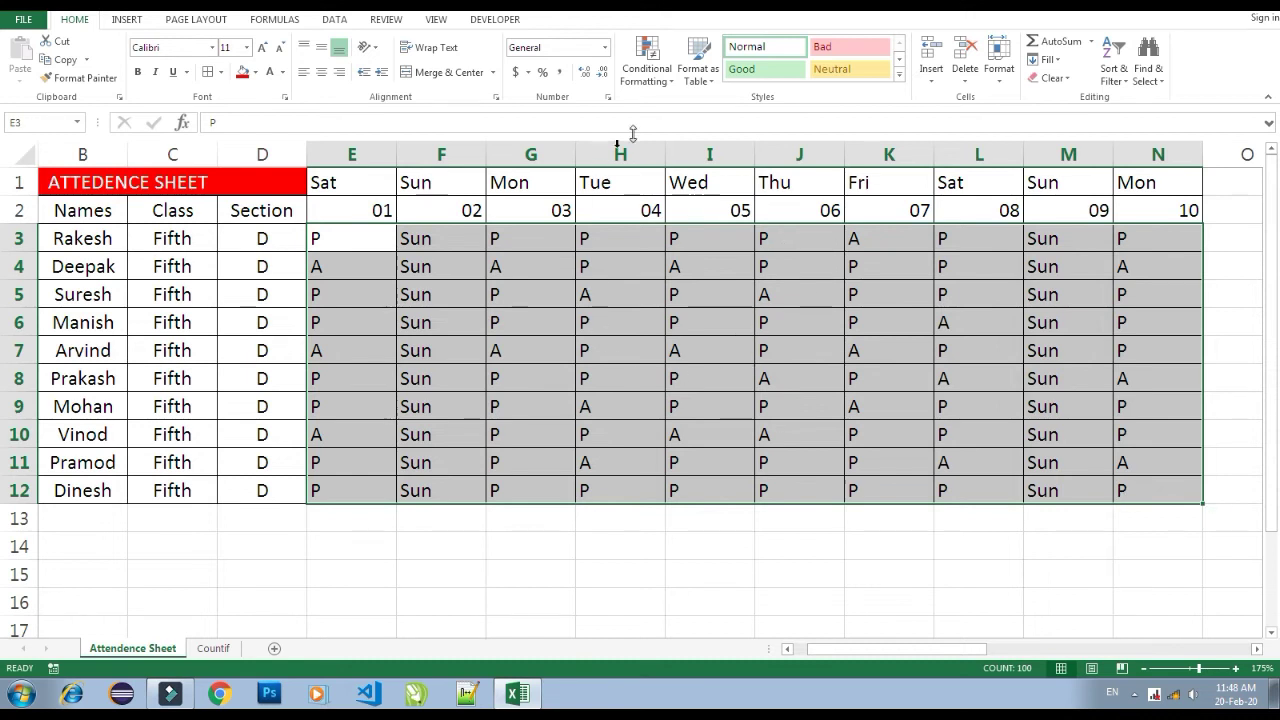
left_click(646, 72)
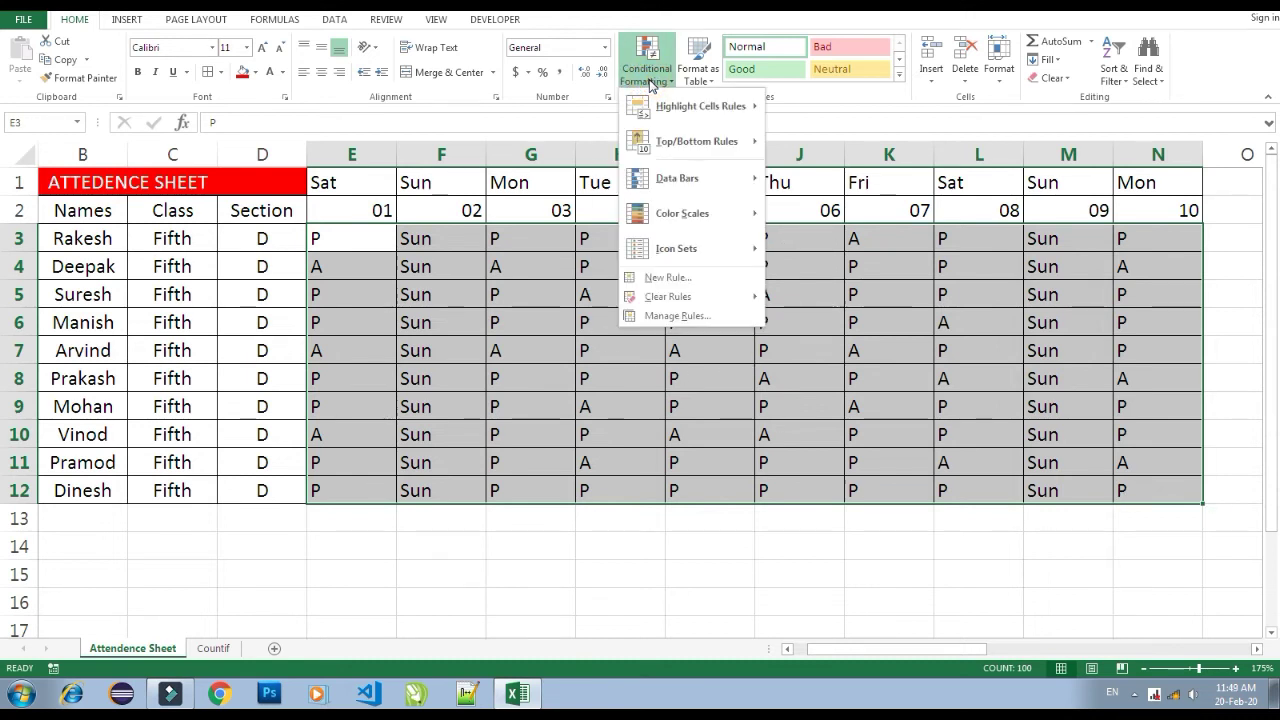
left_click(677, 316)
left_click_drag(356, 171, 808, 108)
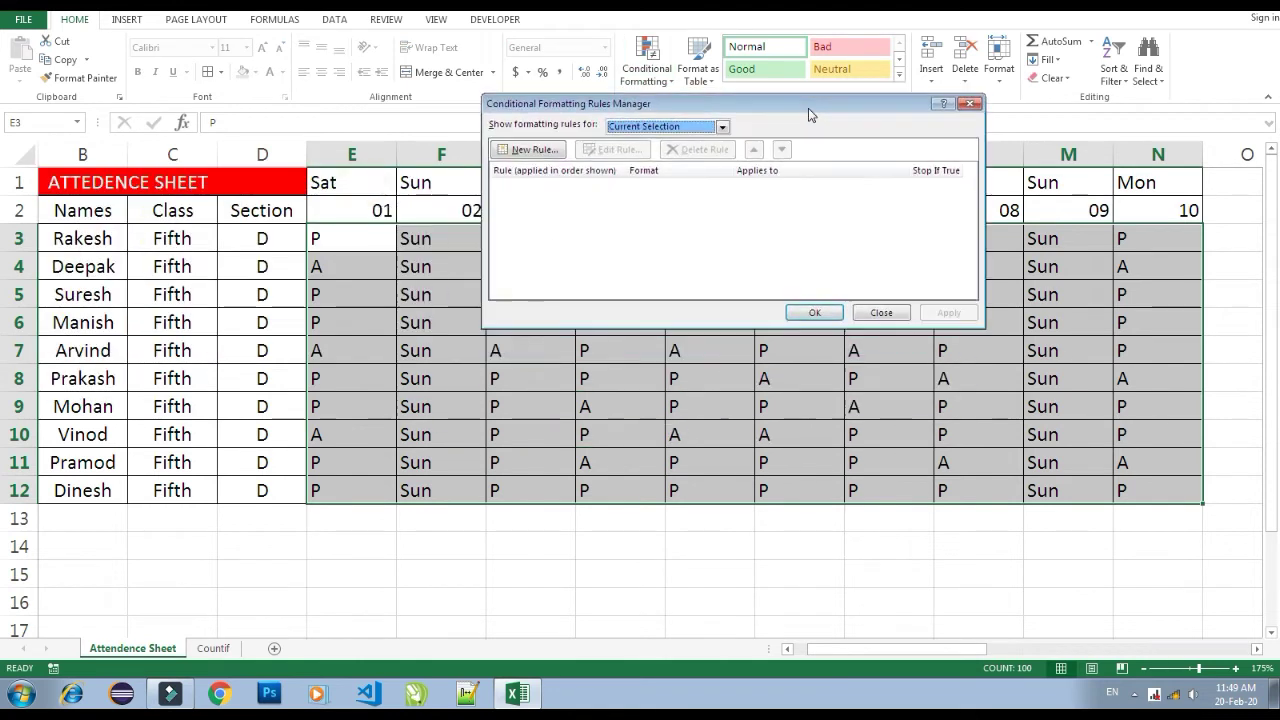
Create a rule giving cells whose text contains P a green fill
left_click(533, 150)
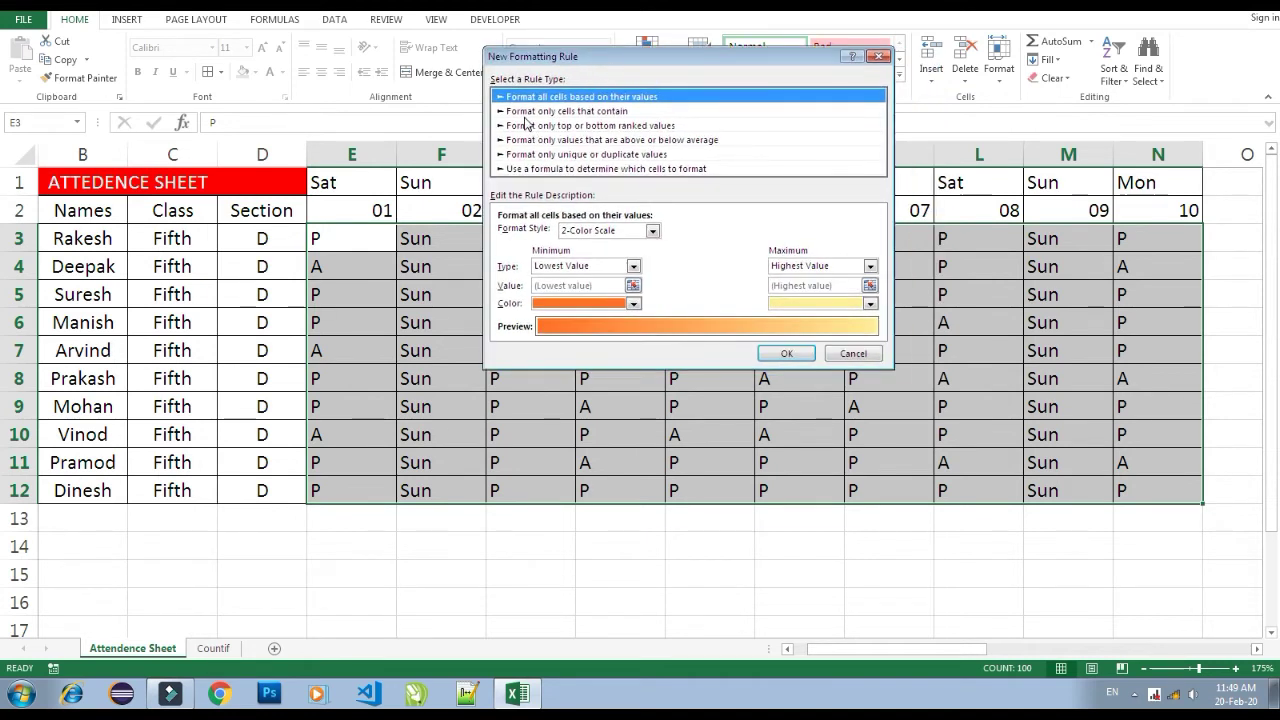
left_click(601, 112)
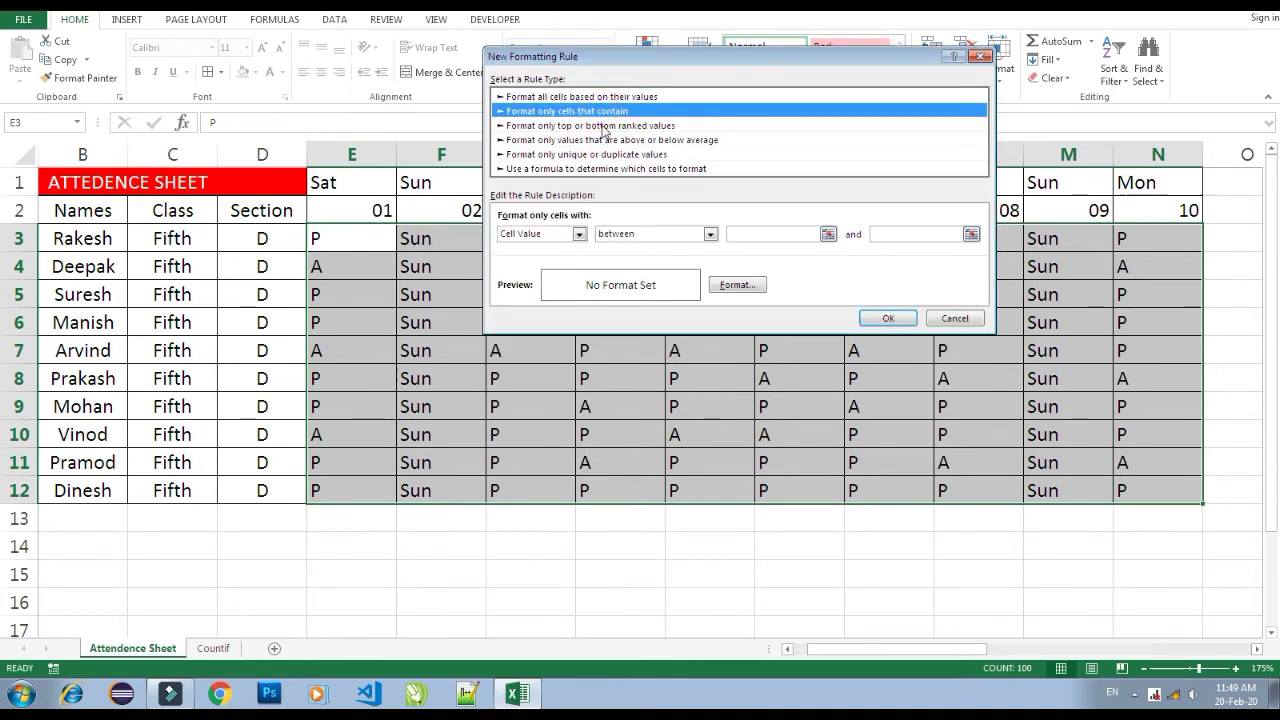
left_click(529, 236)
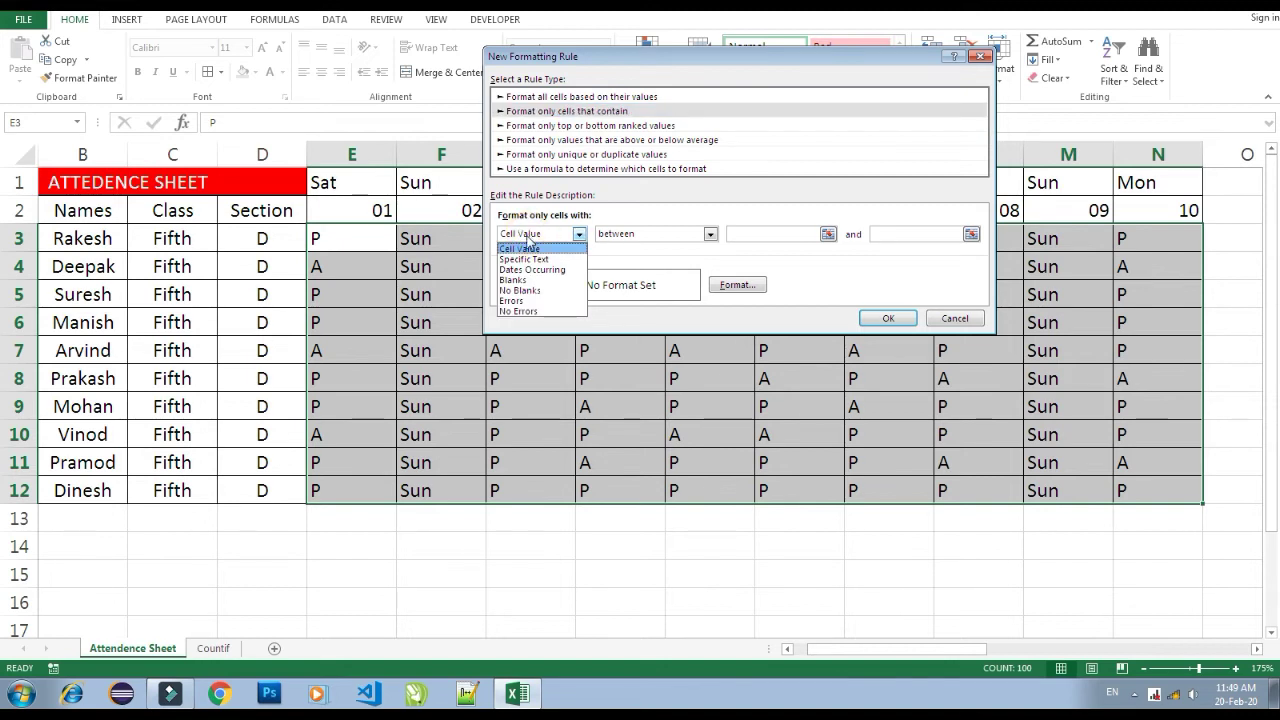
left_click(539, 261)
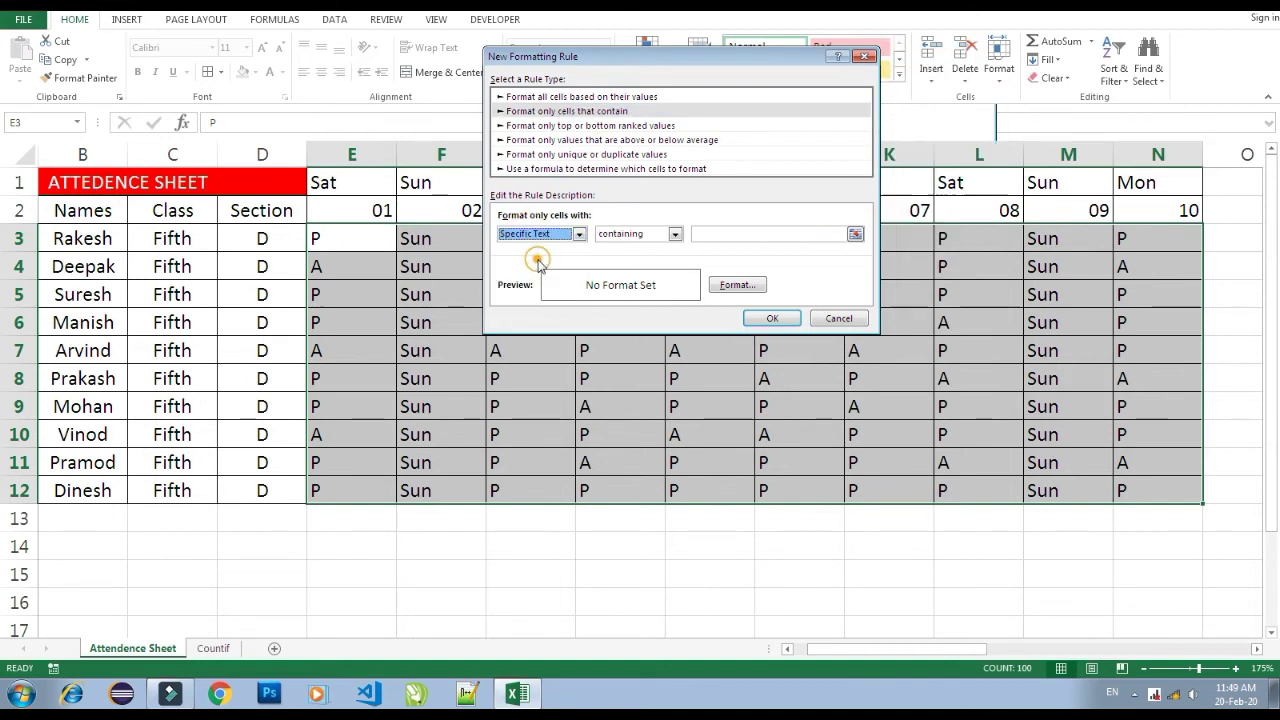
left_click(718, 235)
type("P")
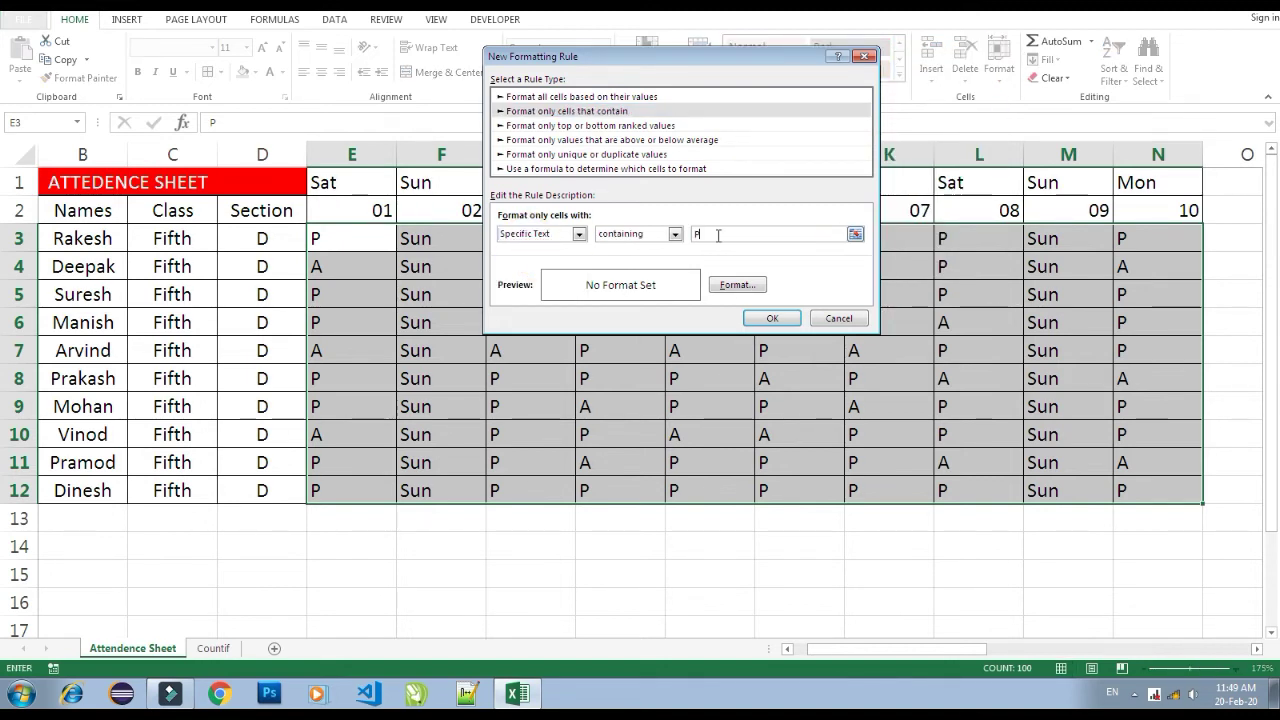
left_click(737, 285)
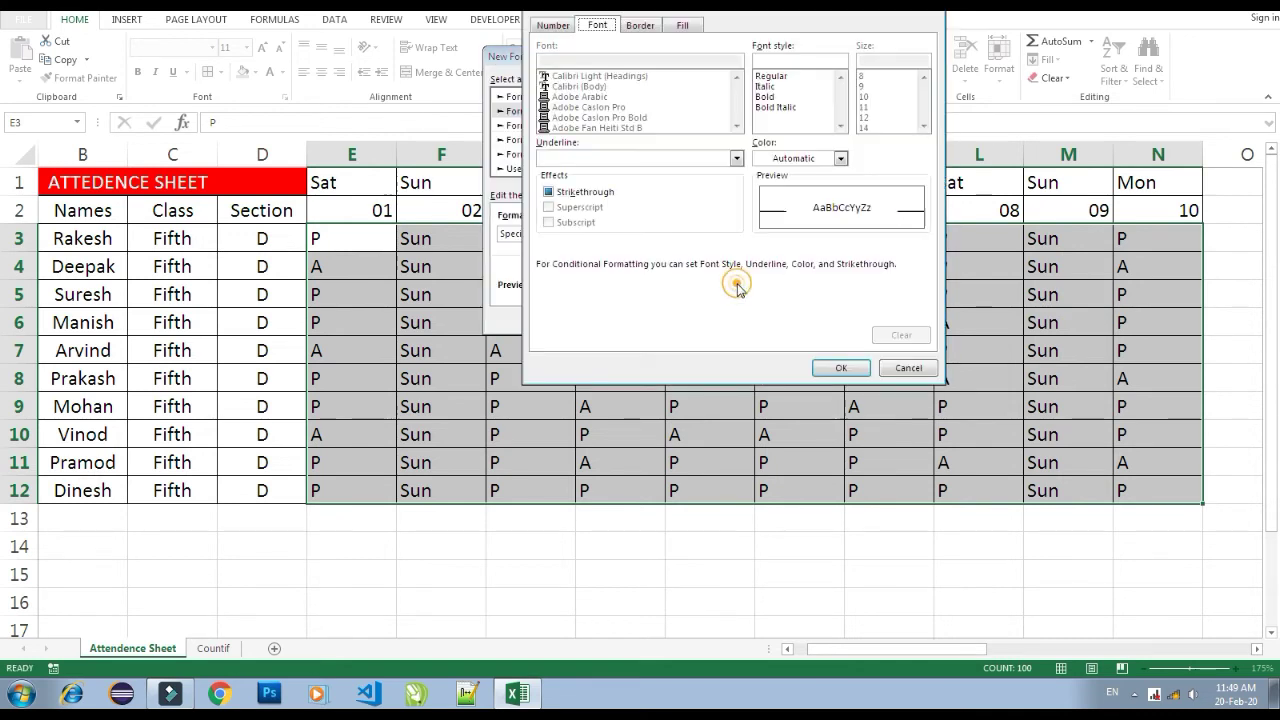
left_click(684, 25)
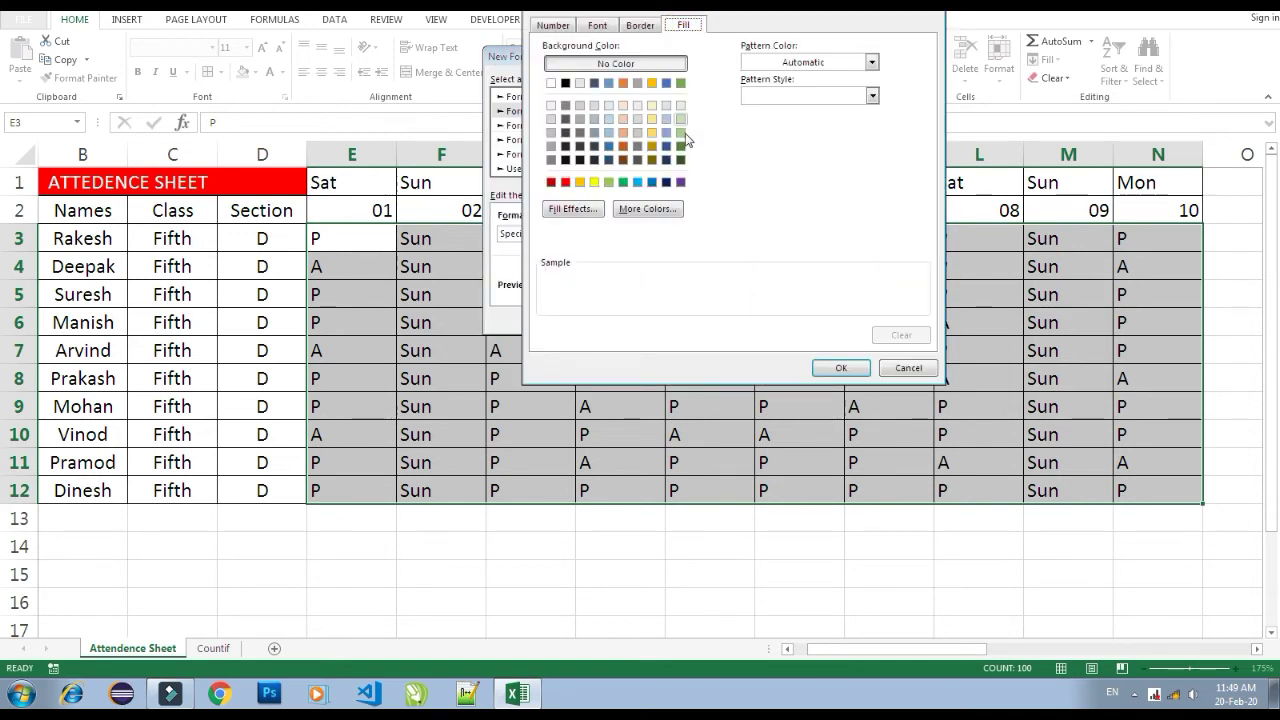
left_click(623, 182)
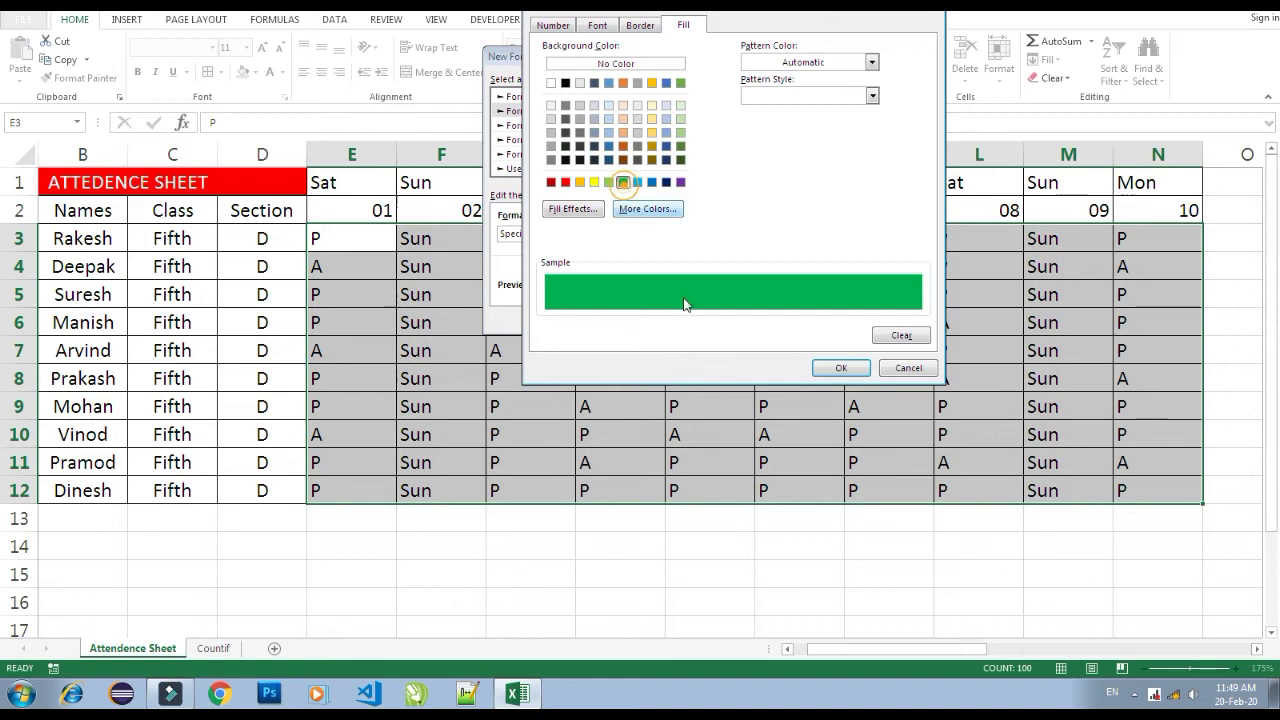
left_click(832, 367)
left_click(764, 315)
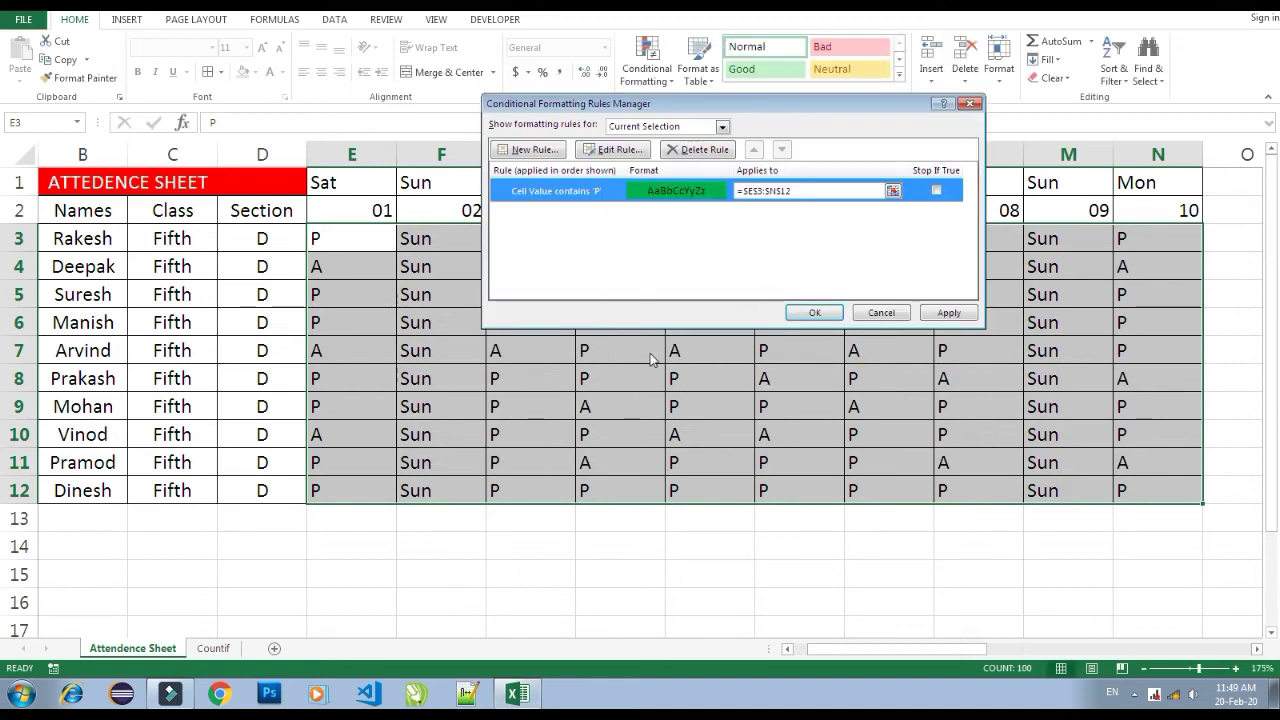
Create a rule giving cells whose text contains A a red fill
left_click(530, 150)
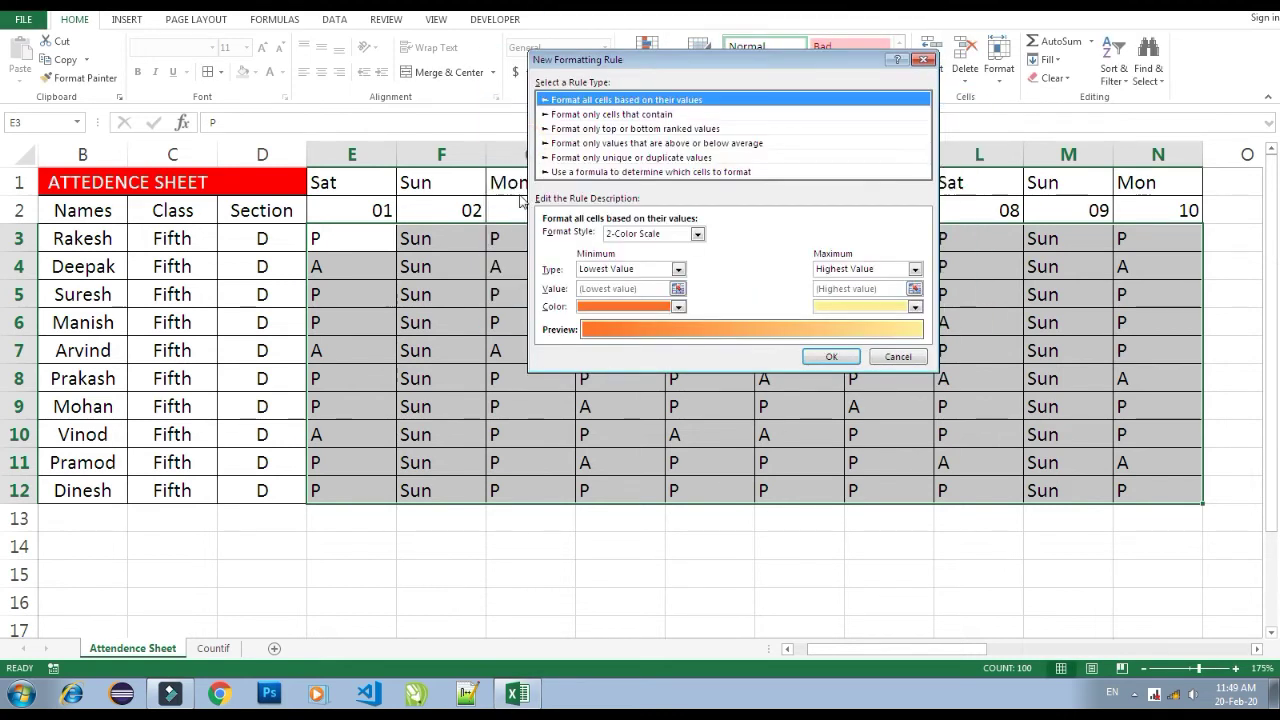
left_click(630, 115)
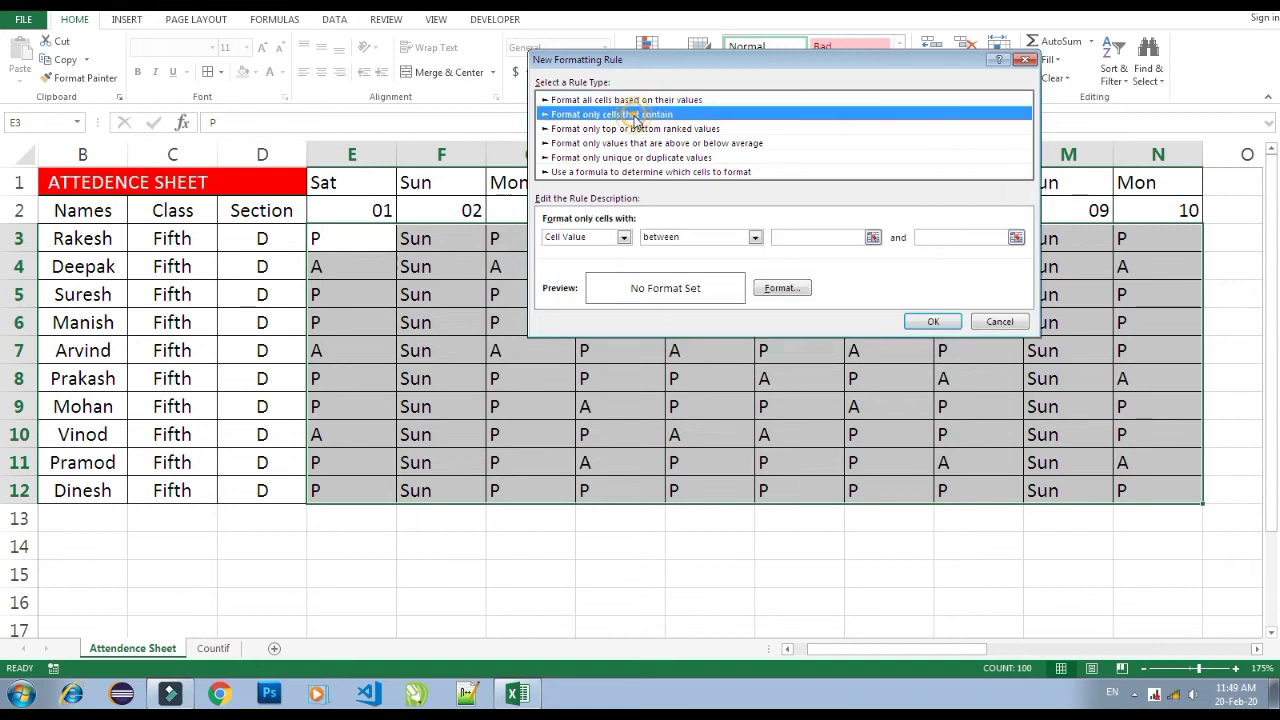
left_click(573, 240)
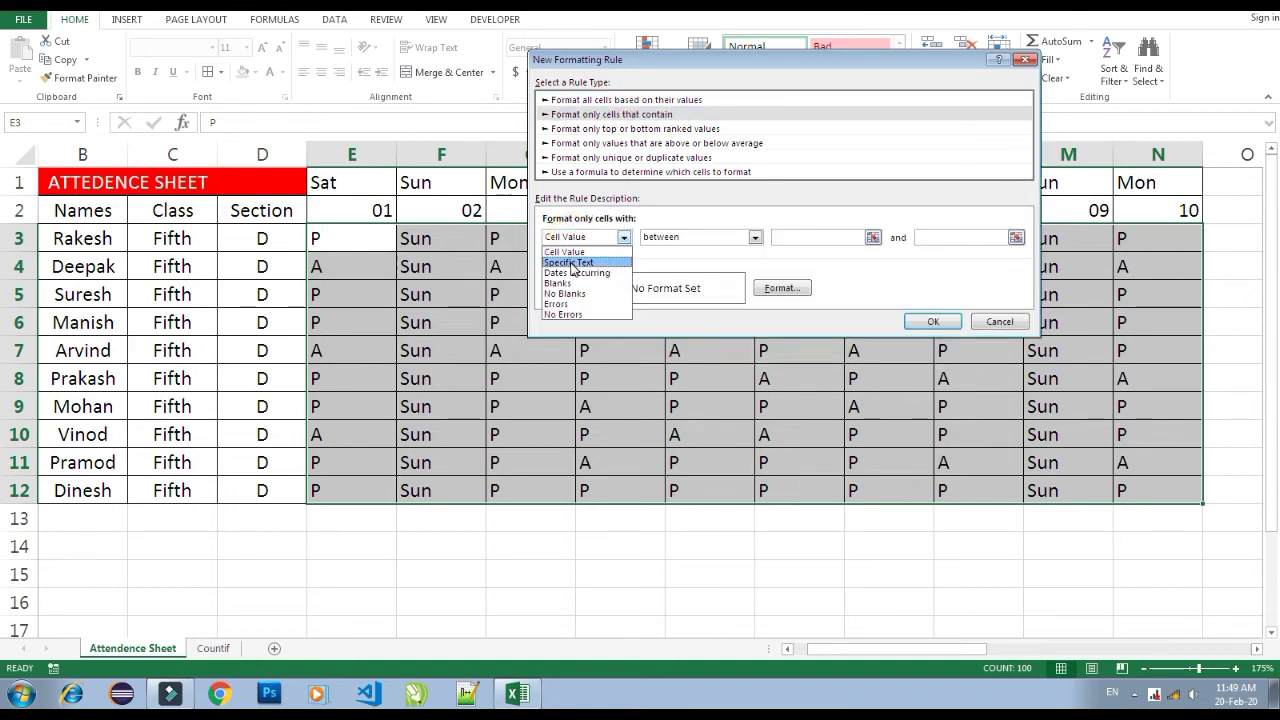
left_click(573, 262)
left_click(761, 238)
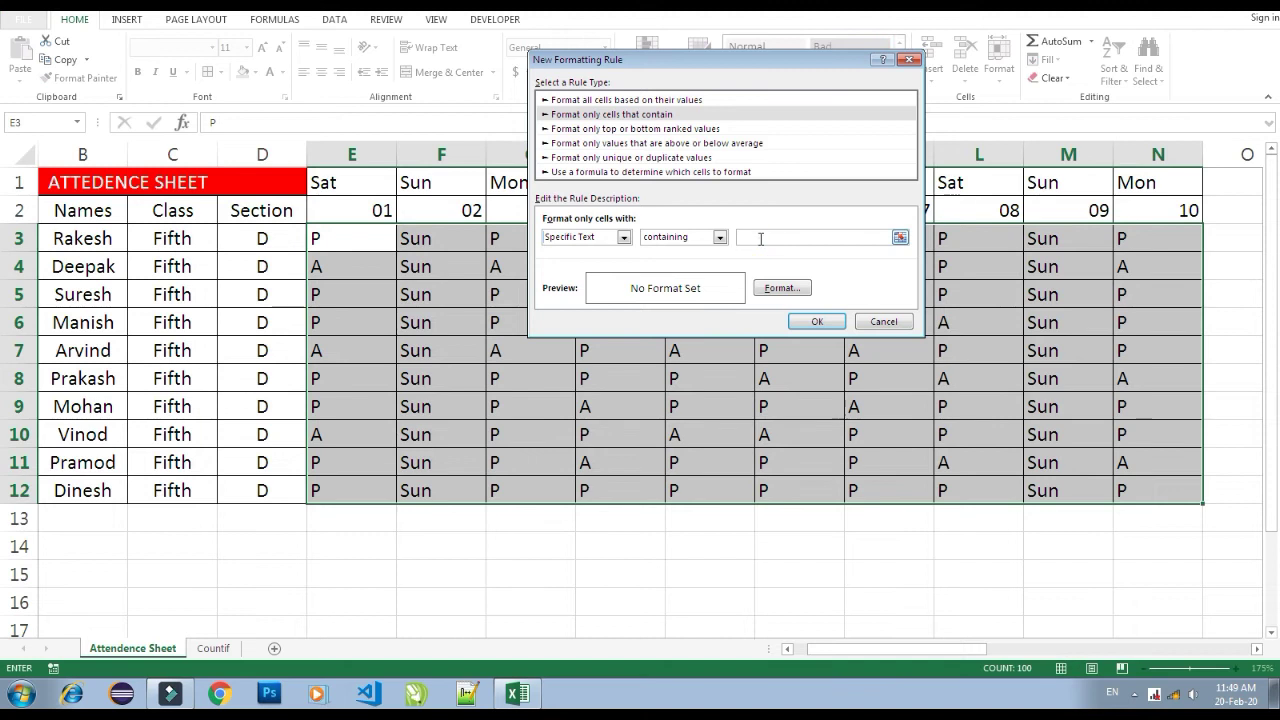
left_click(781, 288)
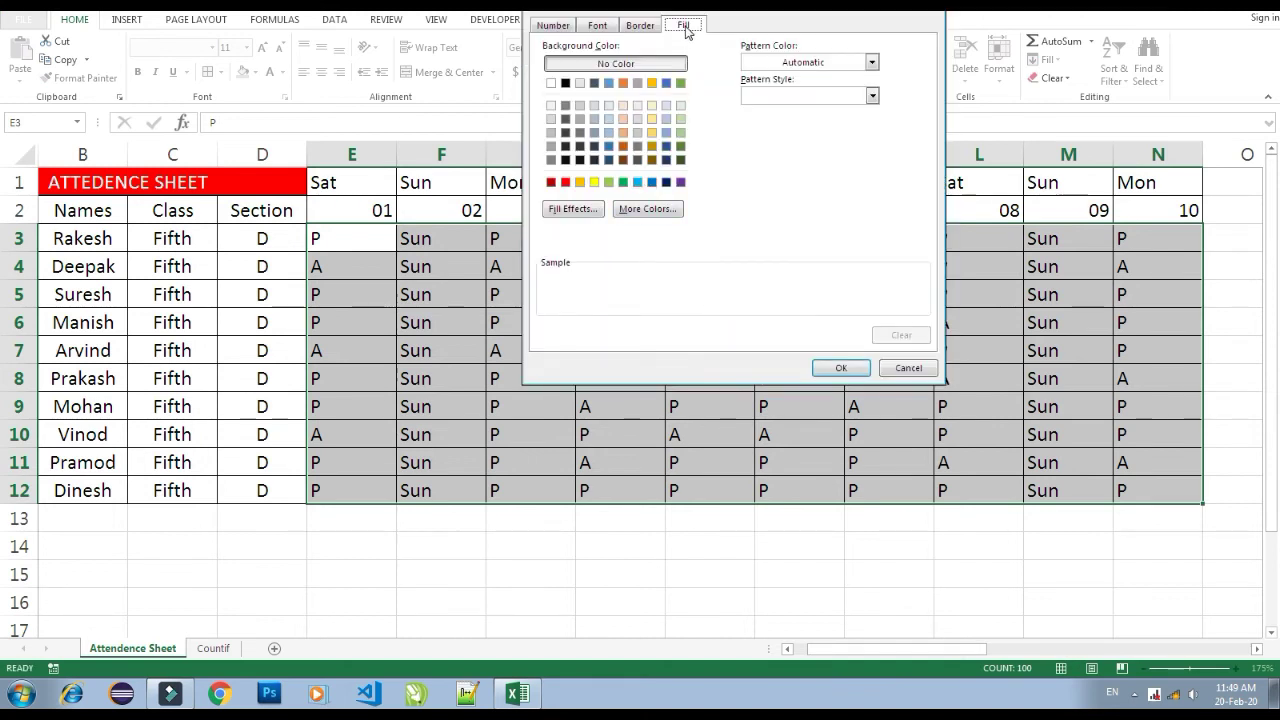
left_click(565, 182)
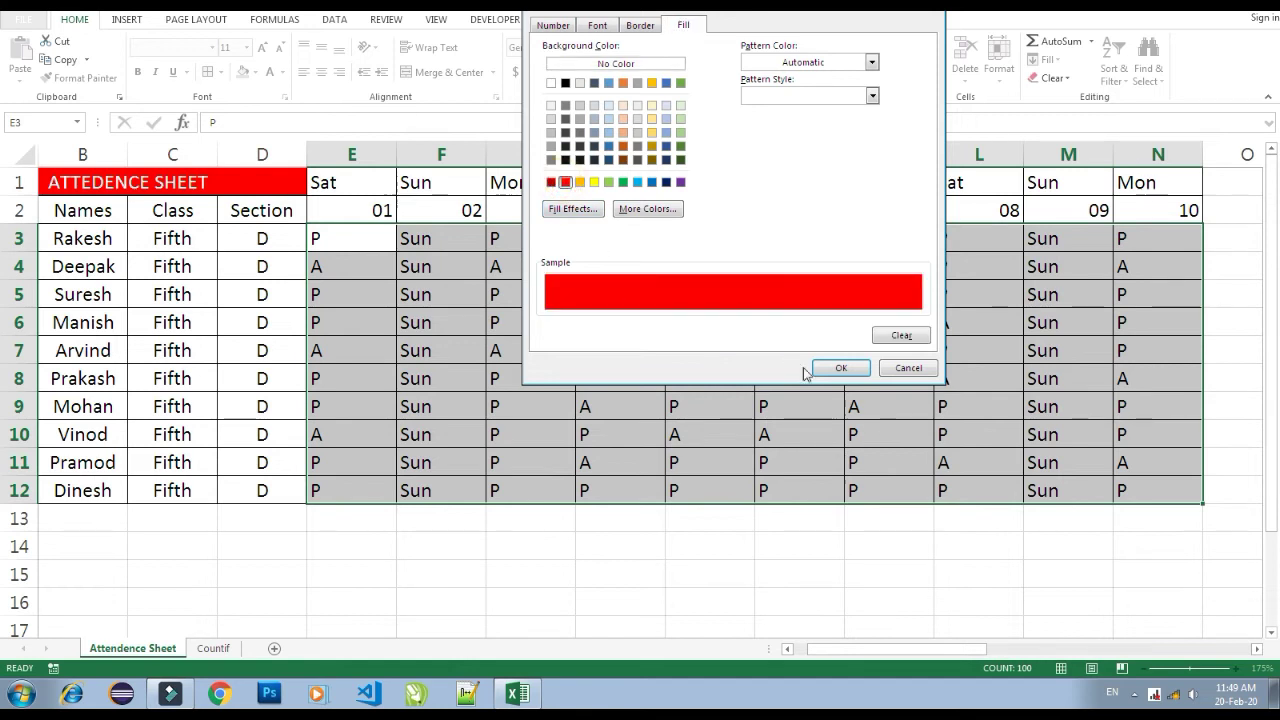
left_click(836, 368)
left_click(820, 321)
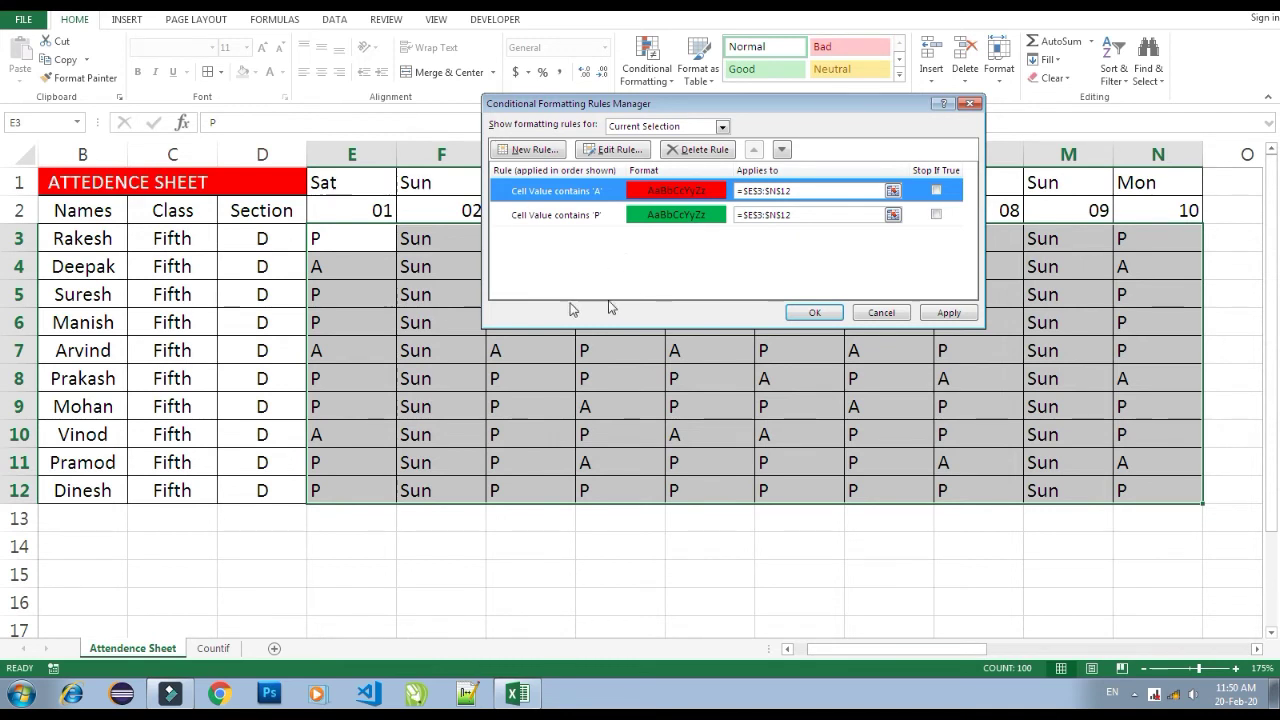
Create a yellow-fill rule for cells containing Sun and apply all three rules
left_click(530, 151)
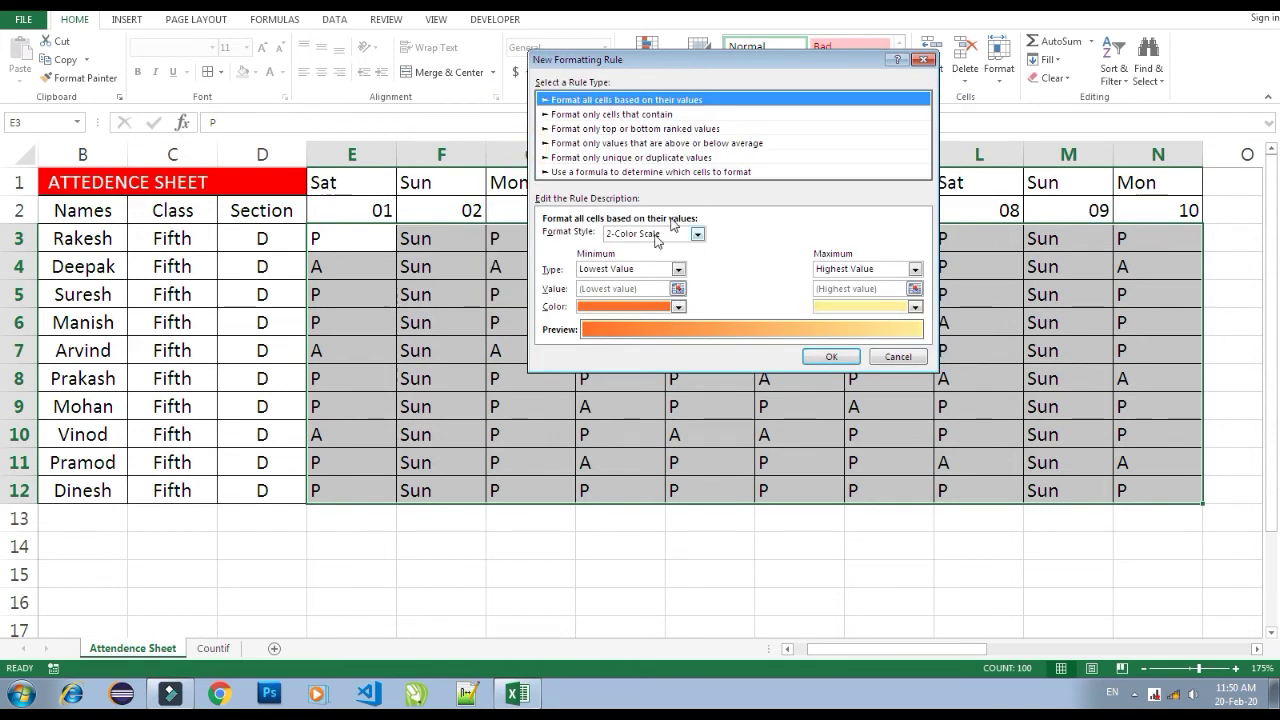
left_click(634, 116)
left_click(587, 237)
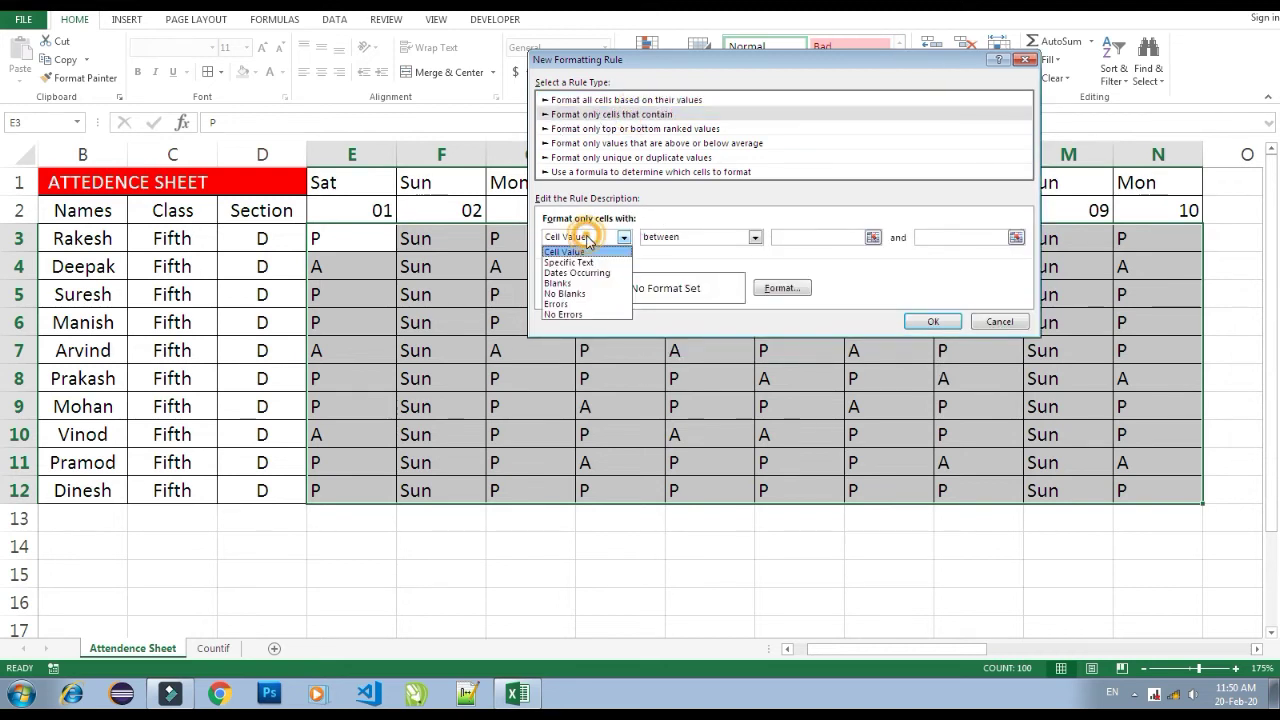
left_click(577, 264)
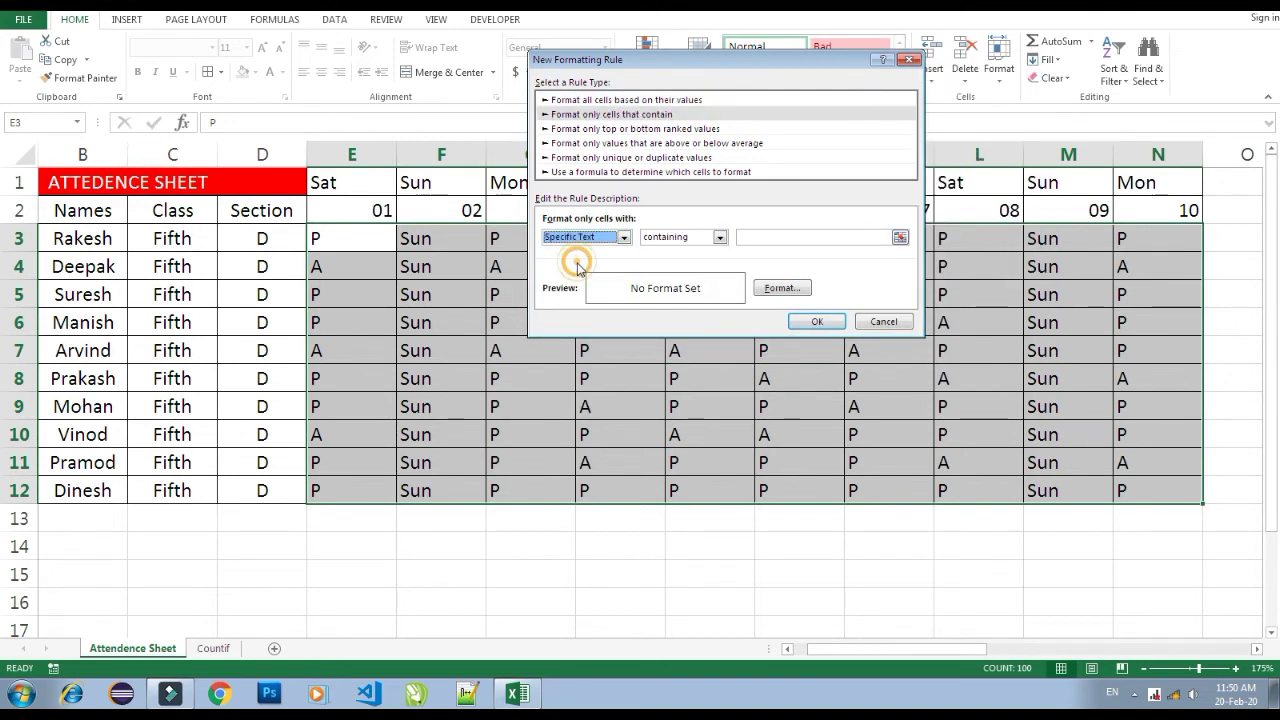
left_click(756, 237)
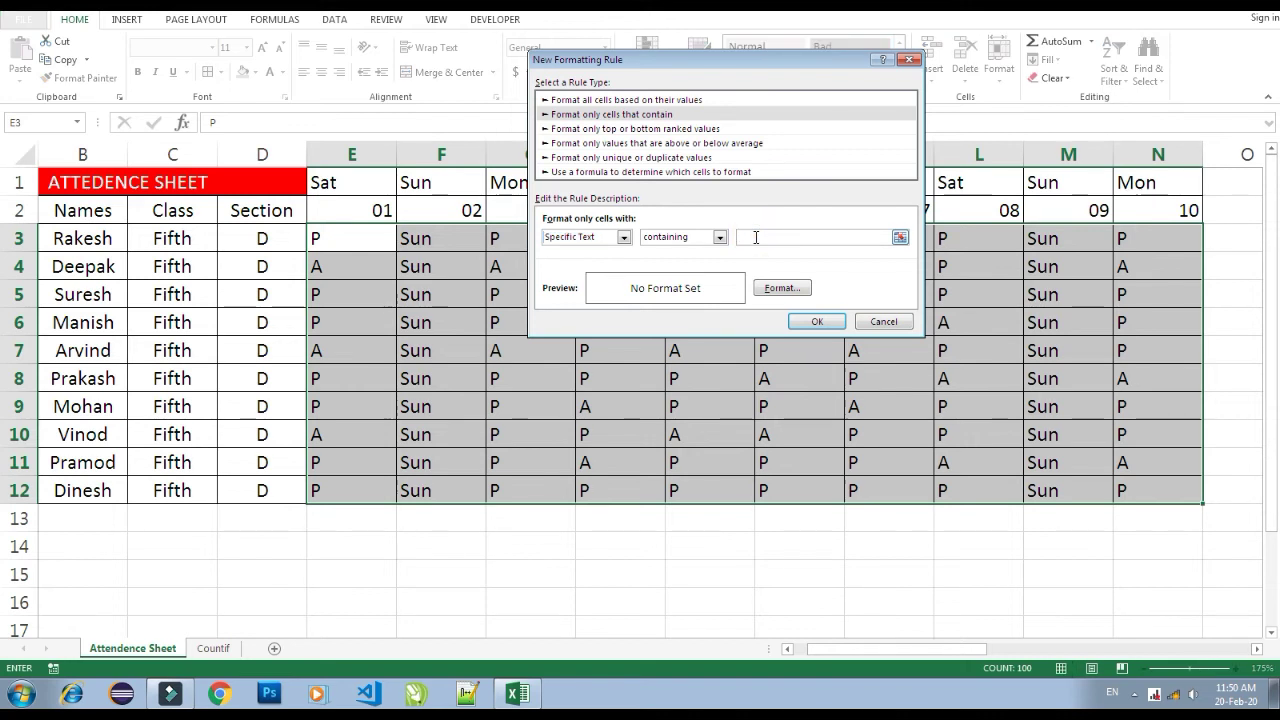
type("Sun")
key("Tab")
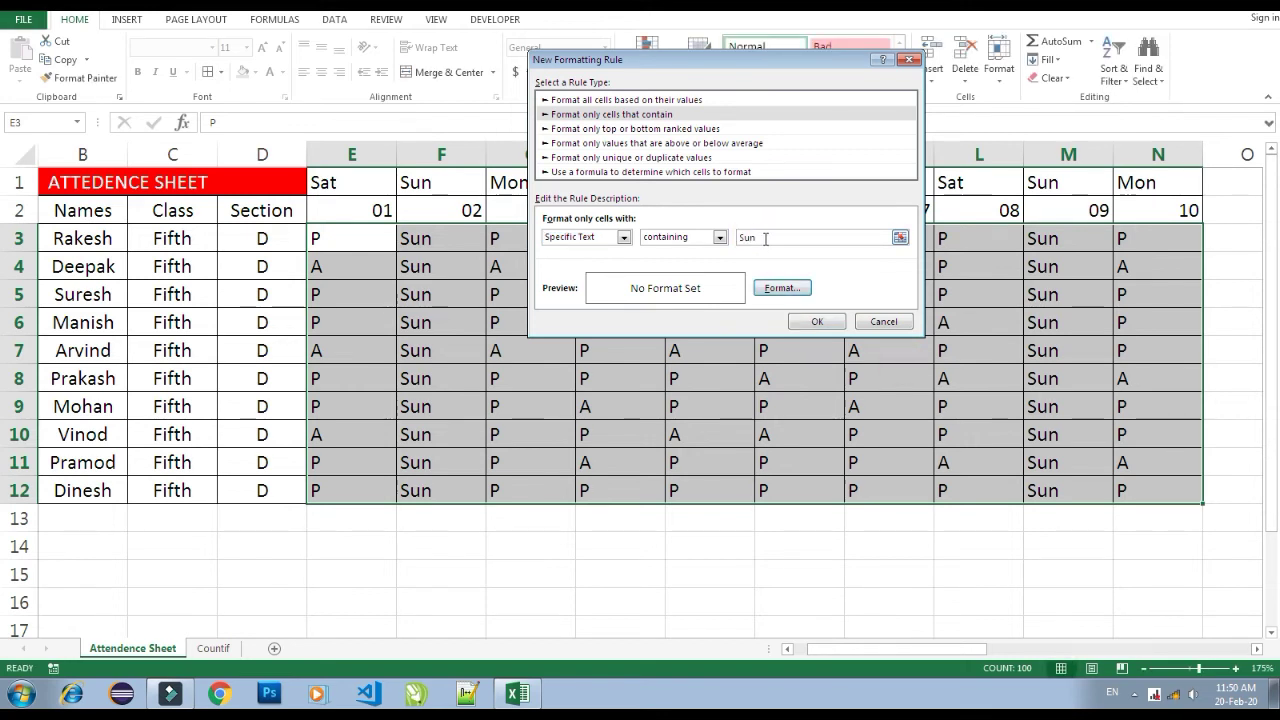
left_click(768, 292)
left_click(684, 24)
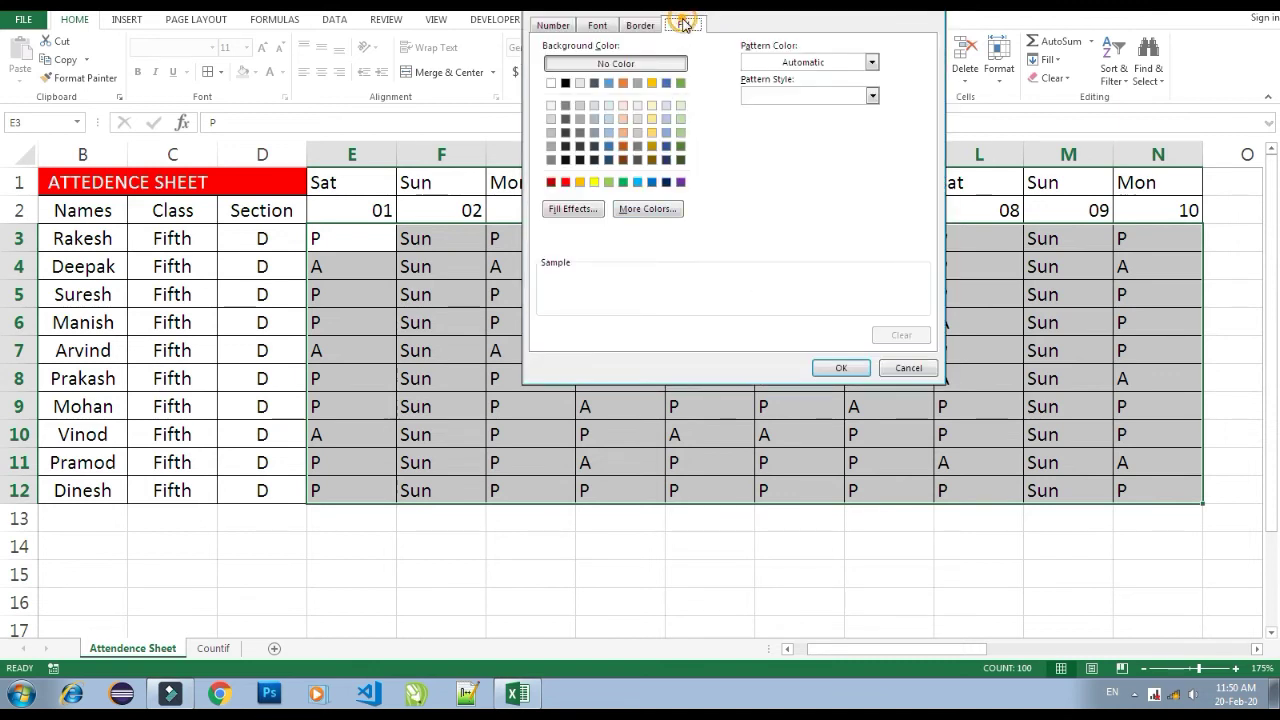
left_click(594, 183)
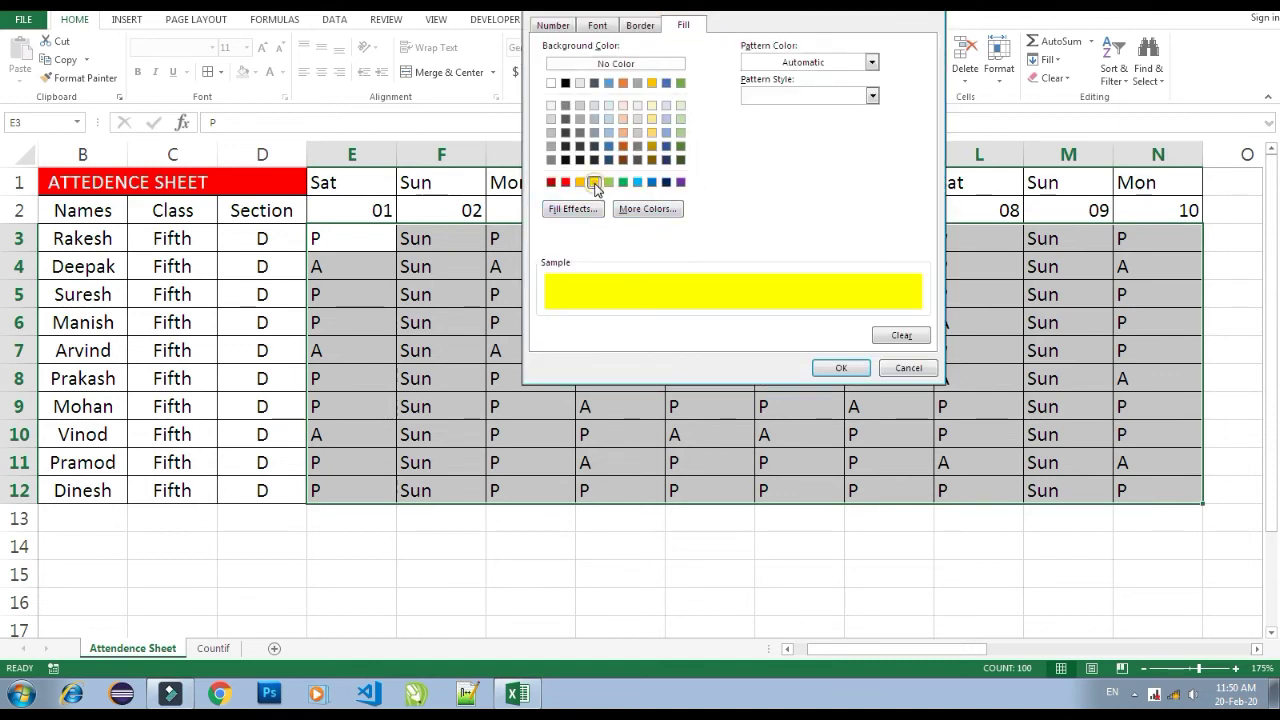
left_click(838, 370)
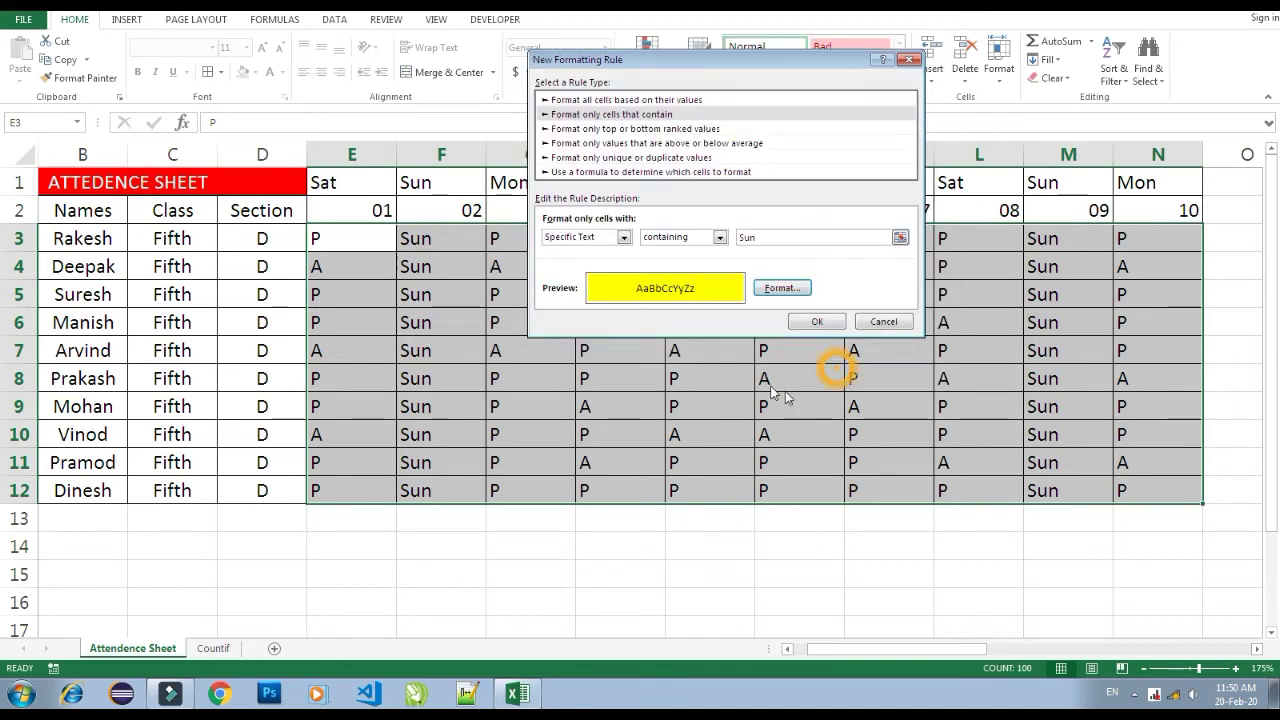
left_click(810, 323)
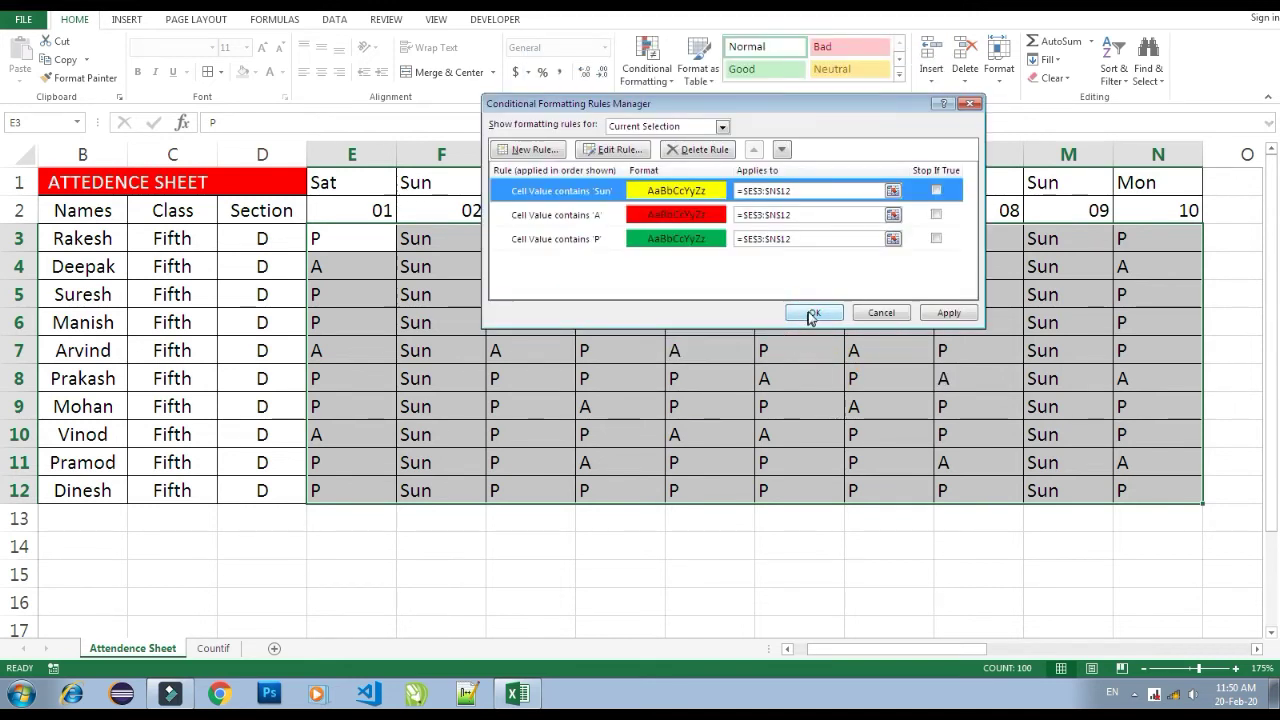
left_click(810, 313)
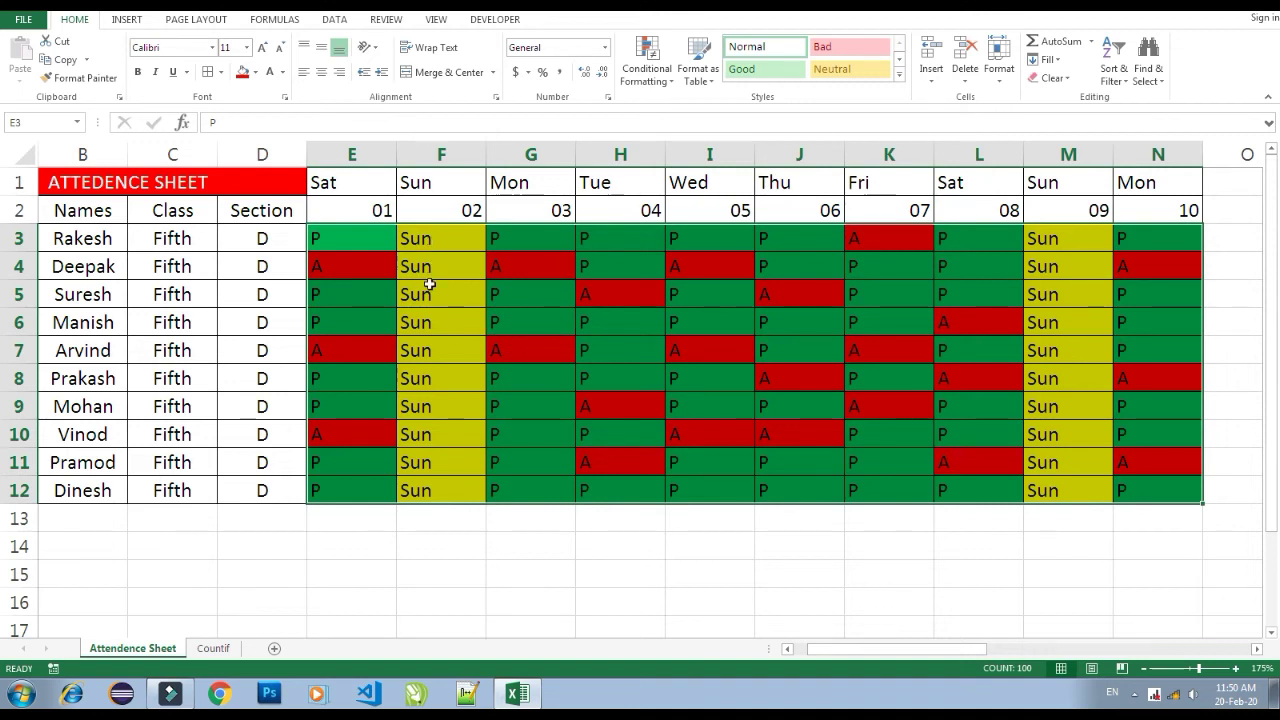
Deselect the grid and scroll right to view the green, red and yellow colour-coding
left_click(689, 294)
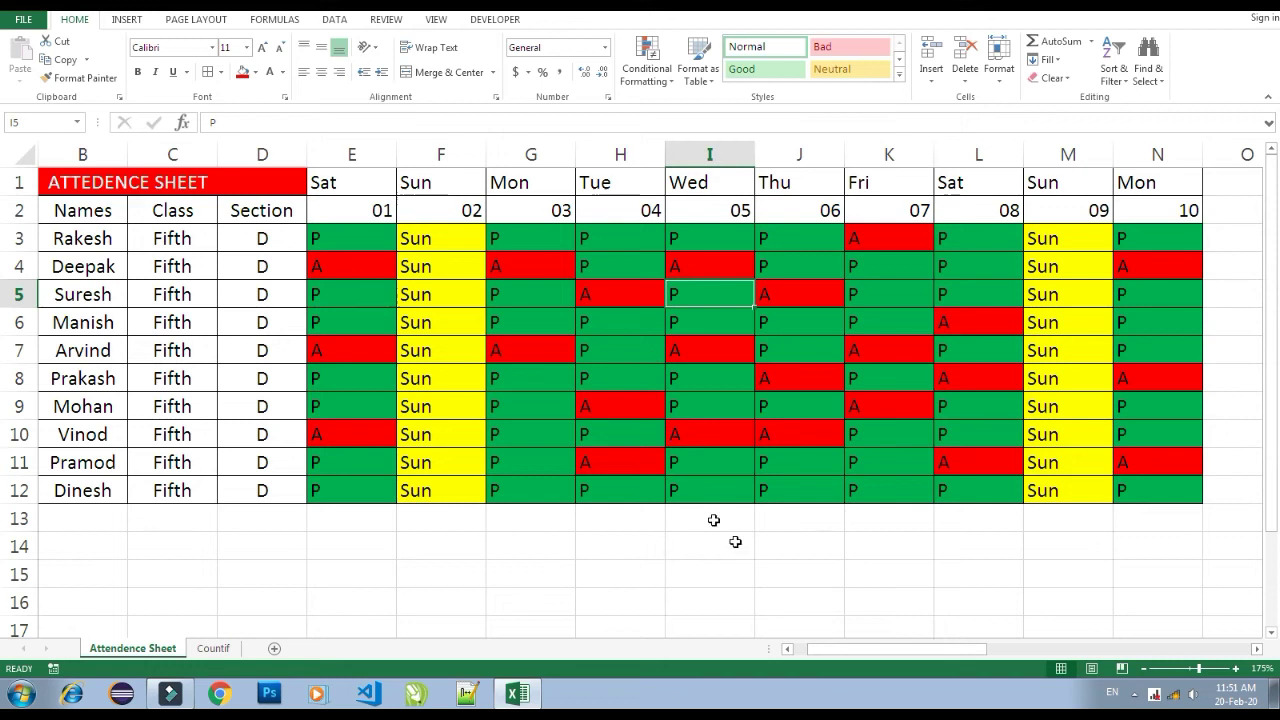
left_click_drag(857, 651, 899, 651)
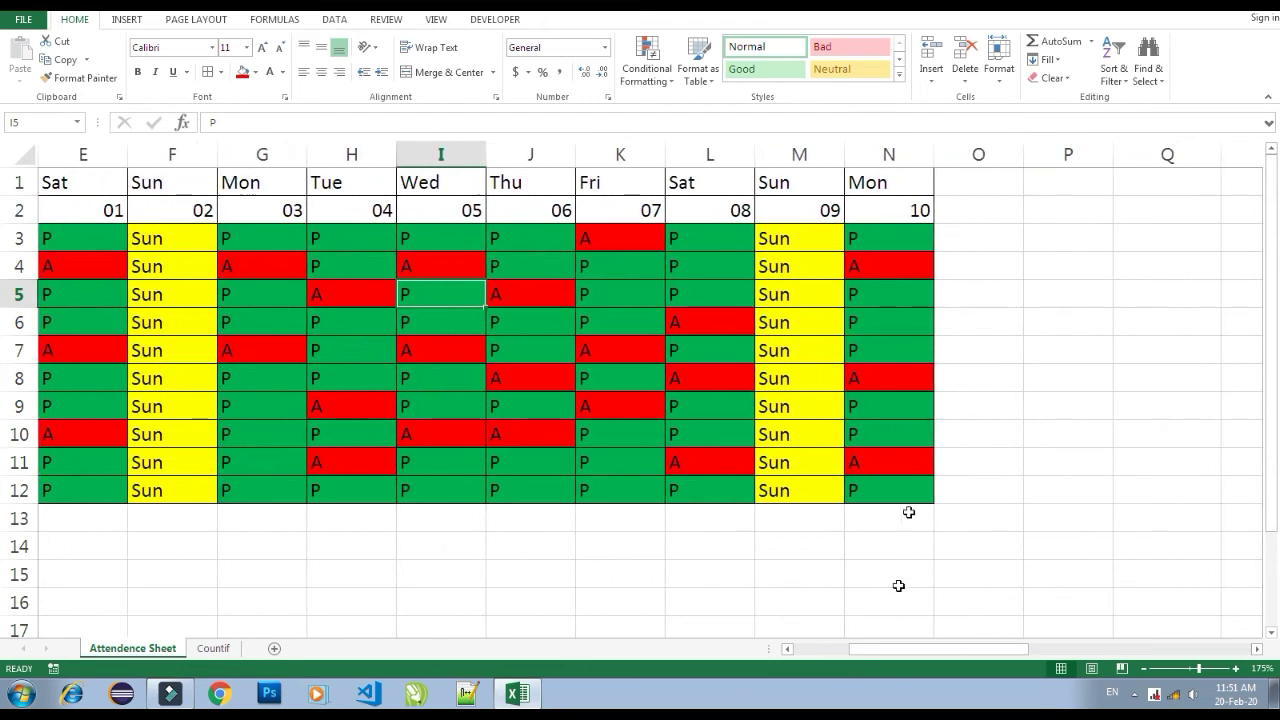
left_click(983, 203)
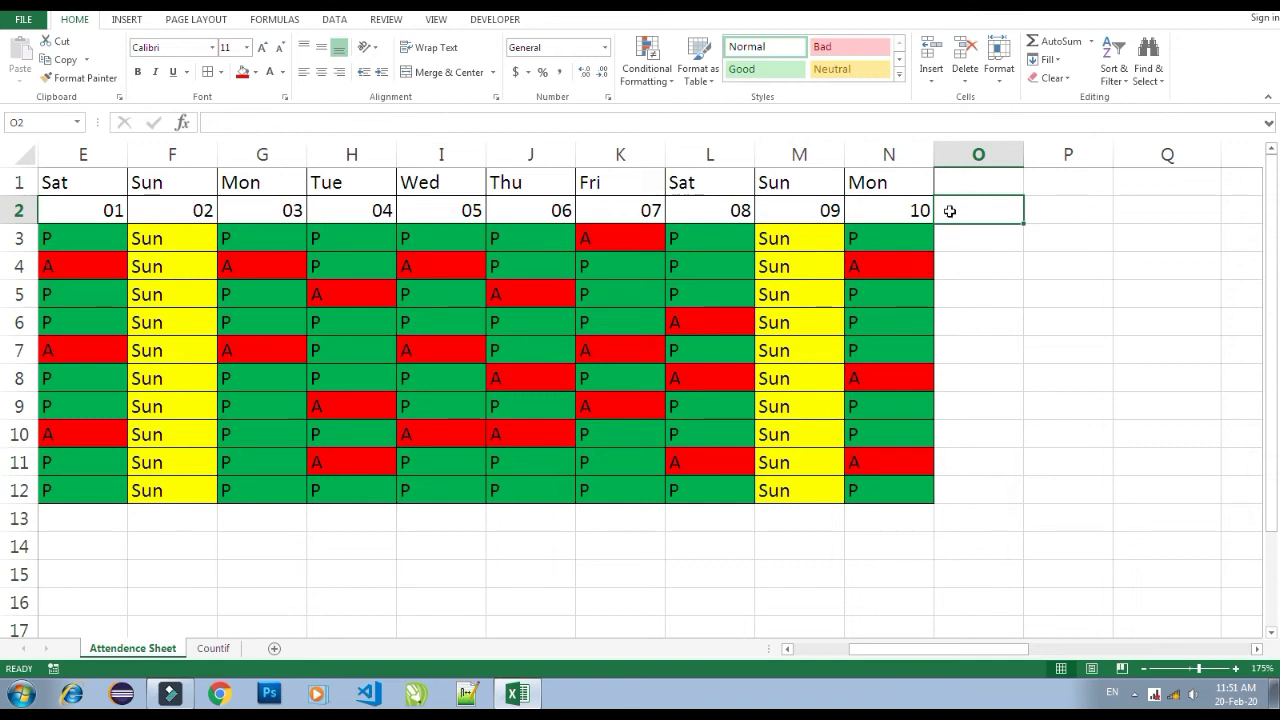
Type Present in O2 and Absent in P2, then apply All Borders to O2:P12
type("Present")
key("Tab")
type("Abse")
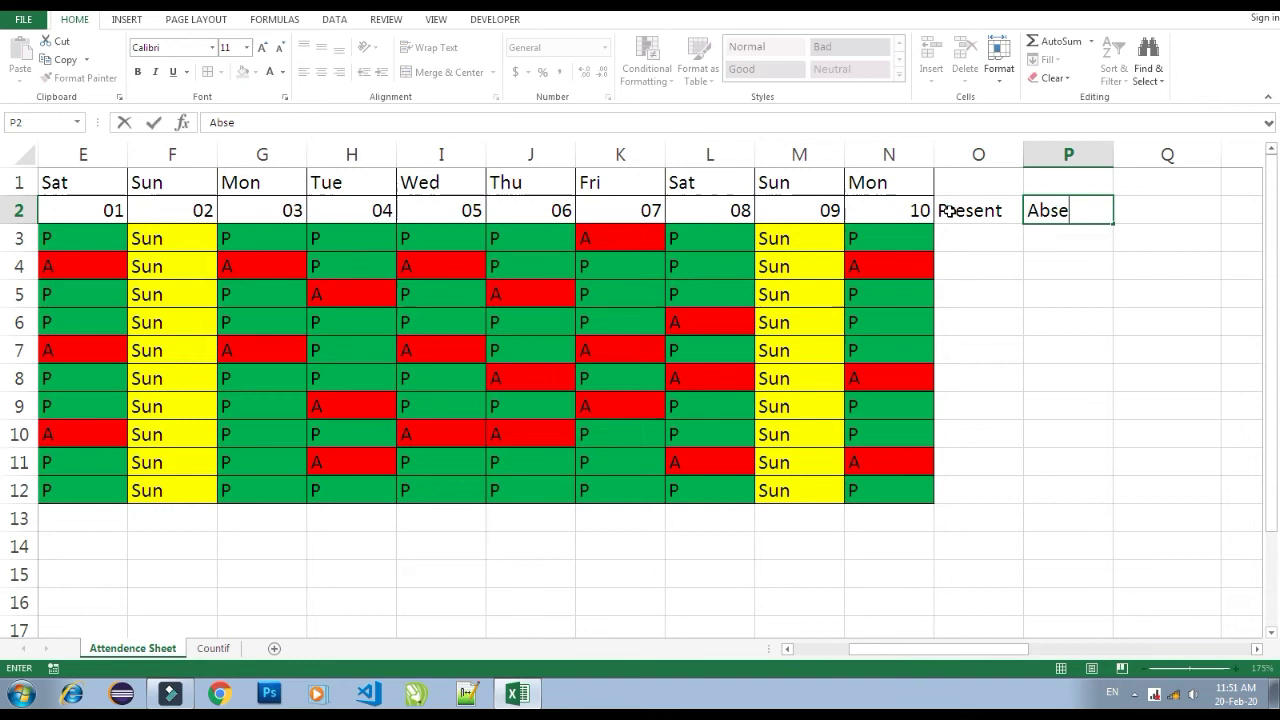
type("nt")
left_click(982, 214)
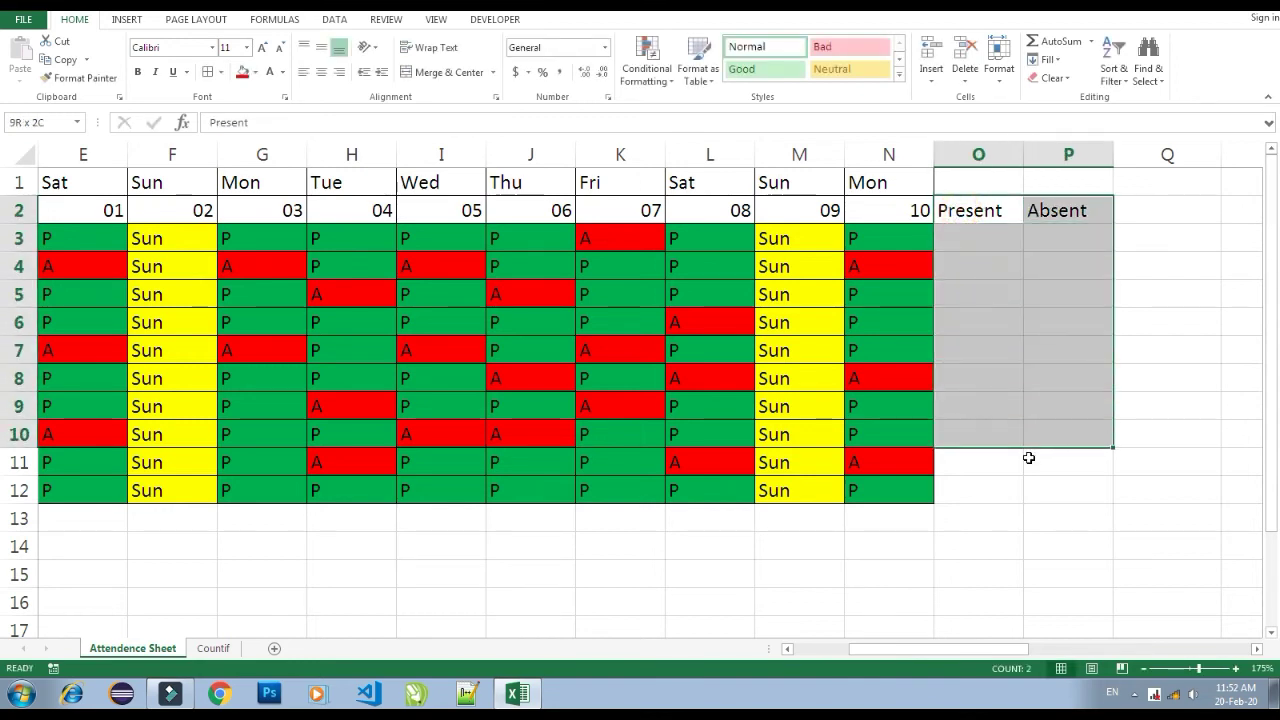
left_click_drag(990, 200, 1075, 490)
left_click(207, 72)
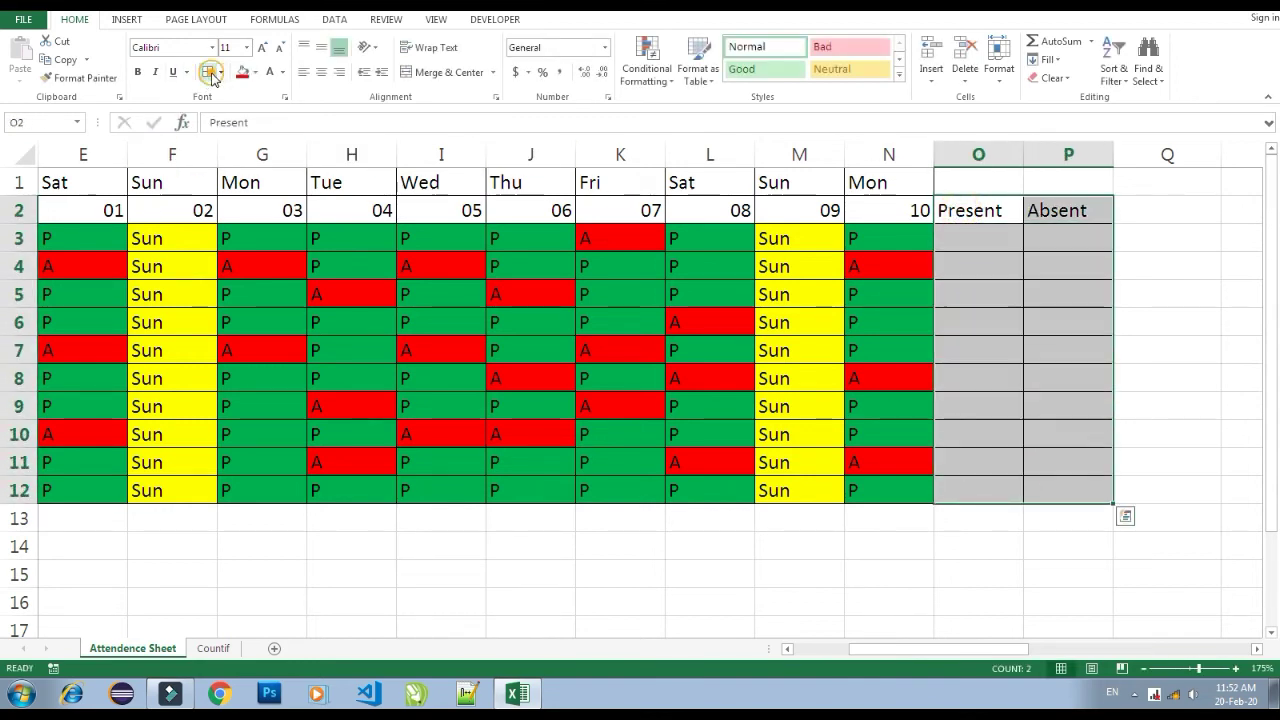
left_click(975, 240)
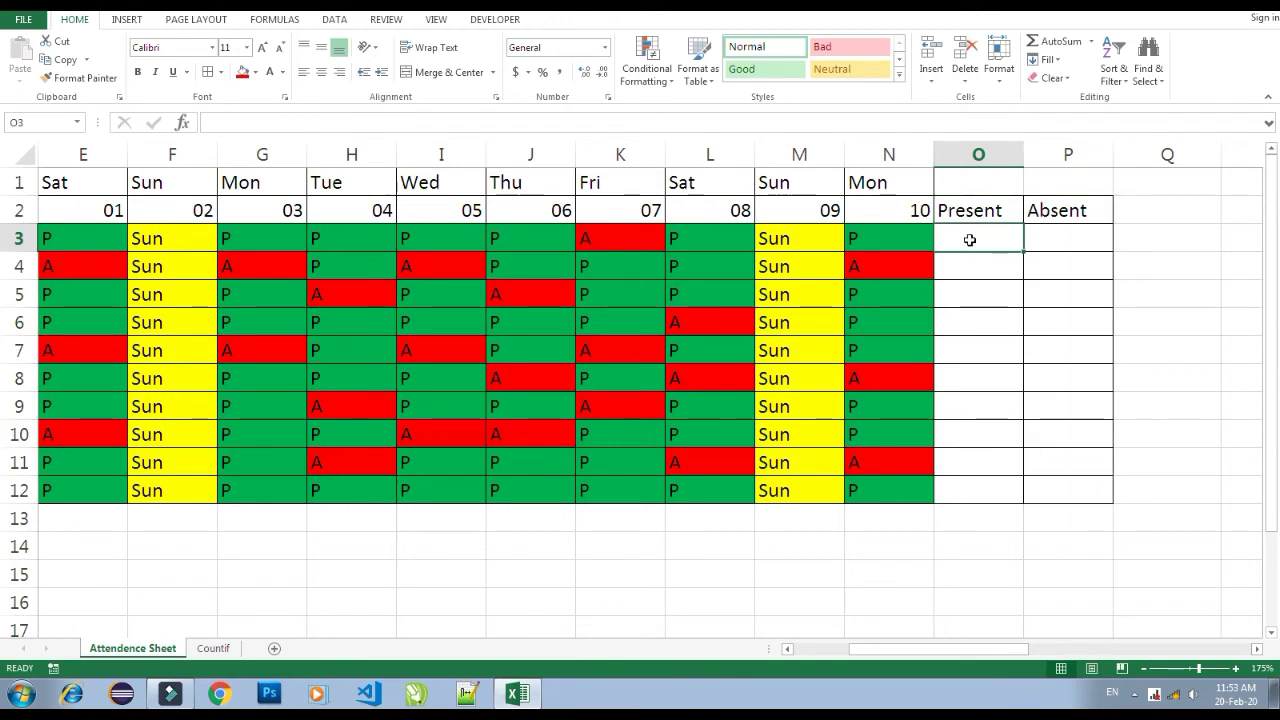
Enter =COUNTIF(E3:N3,"P") in O3 and fill it down to O12
type("=countif")
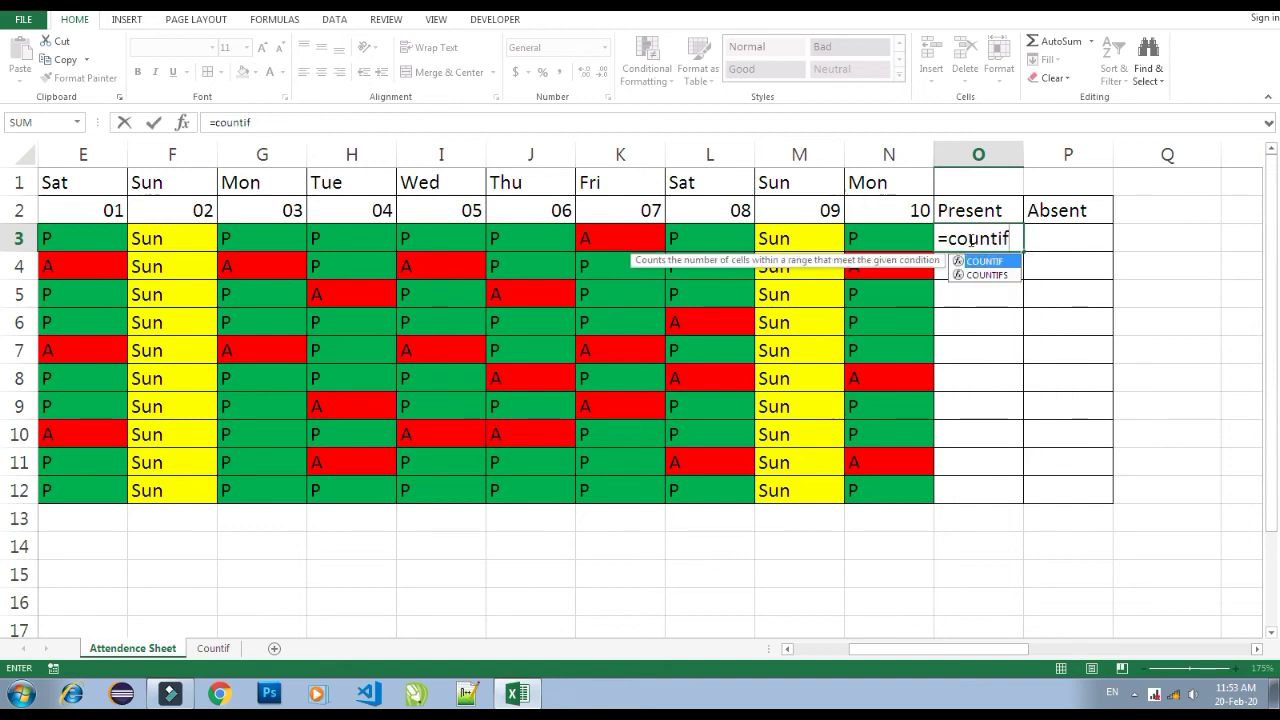
type("(")
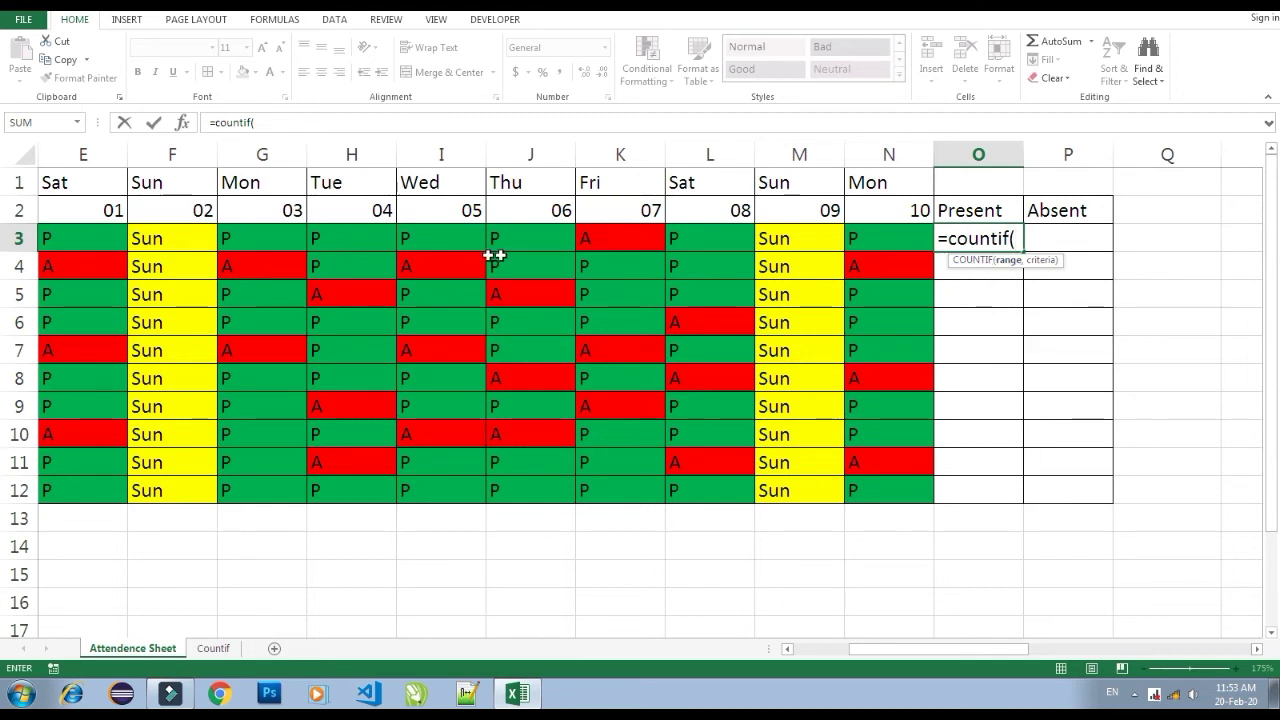
left_click_drag(77, 237, 852, 244)
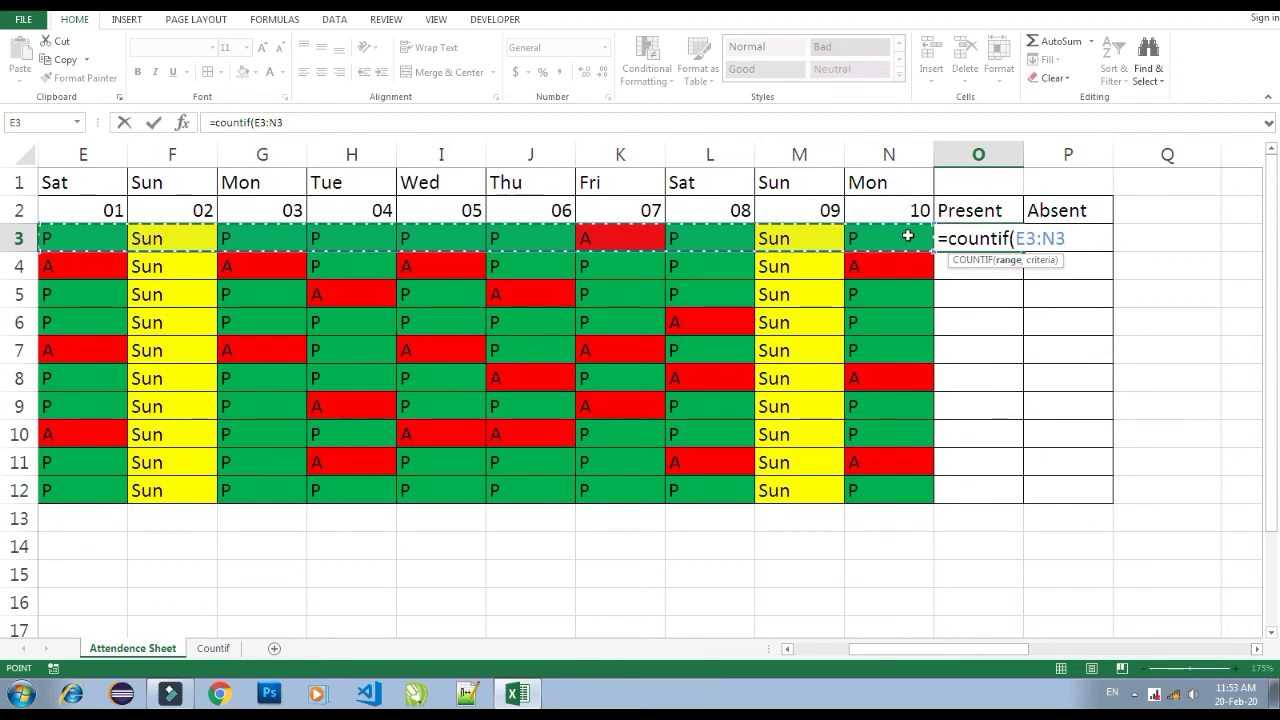
type(",\"p")
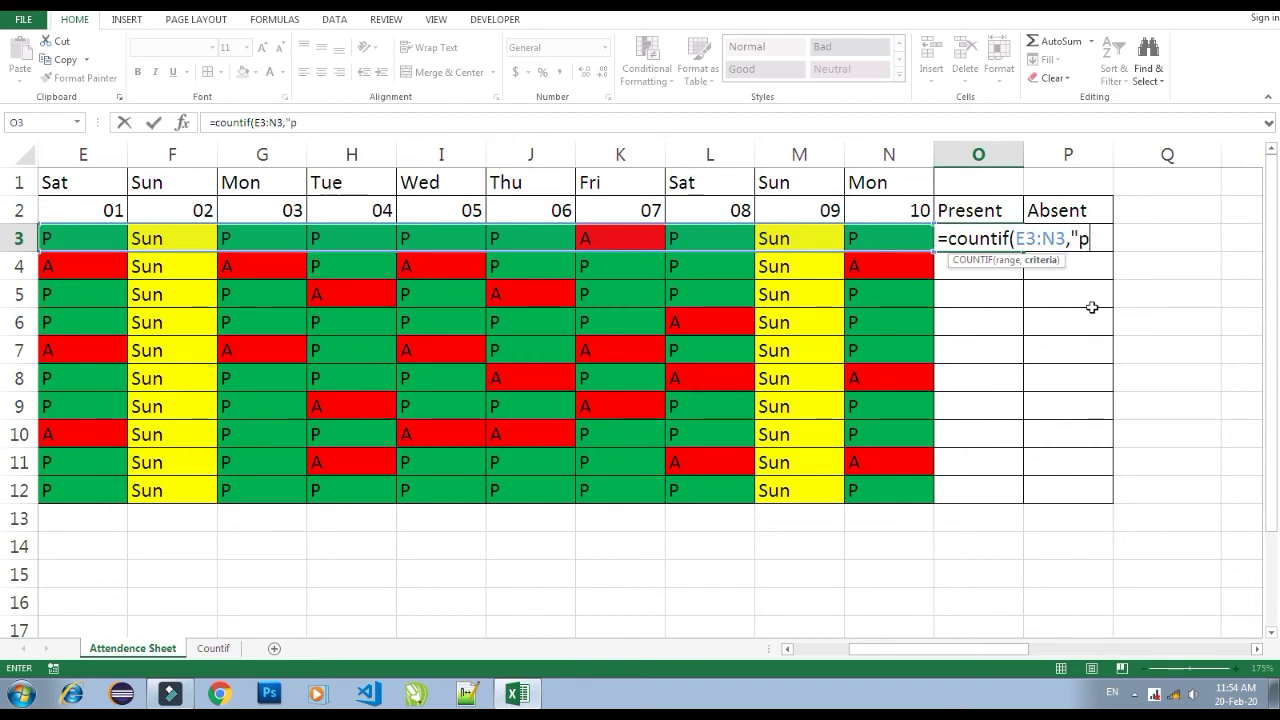
key("BackSpace")
type("P")
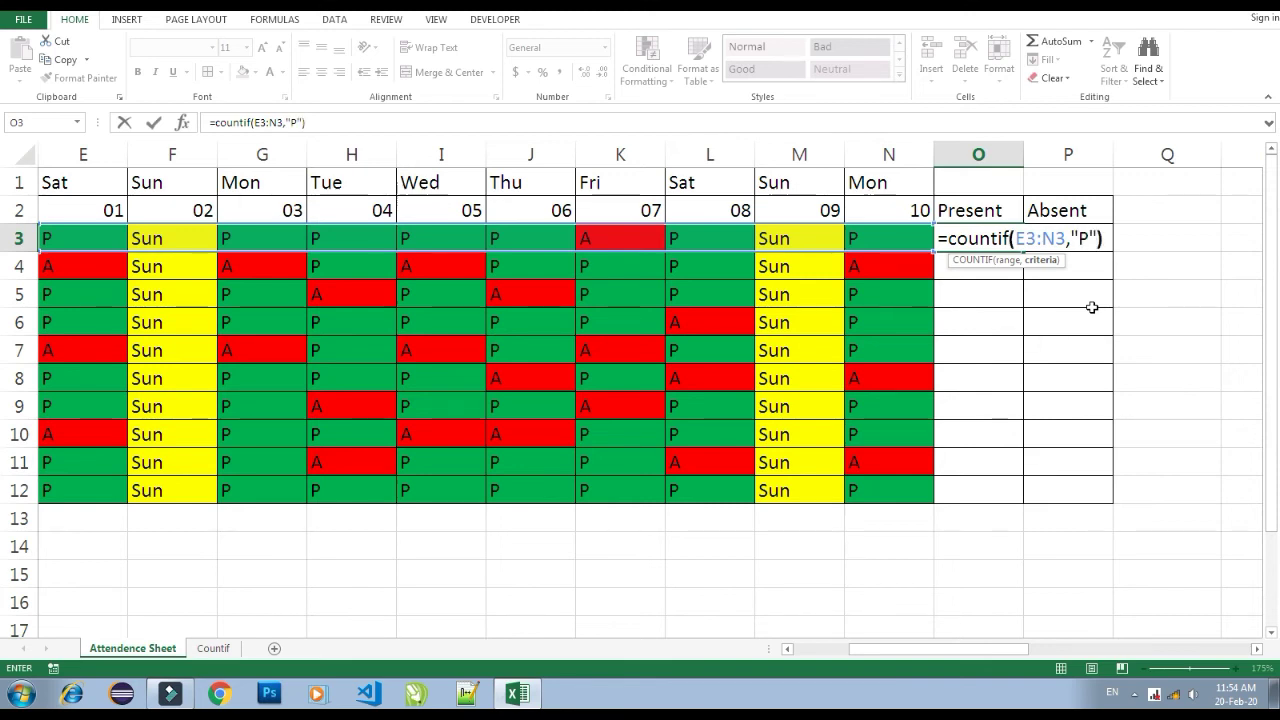
key("Return")
key("Up")
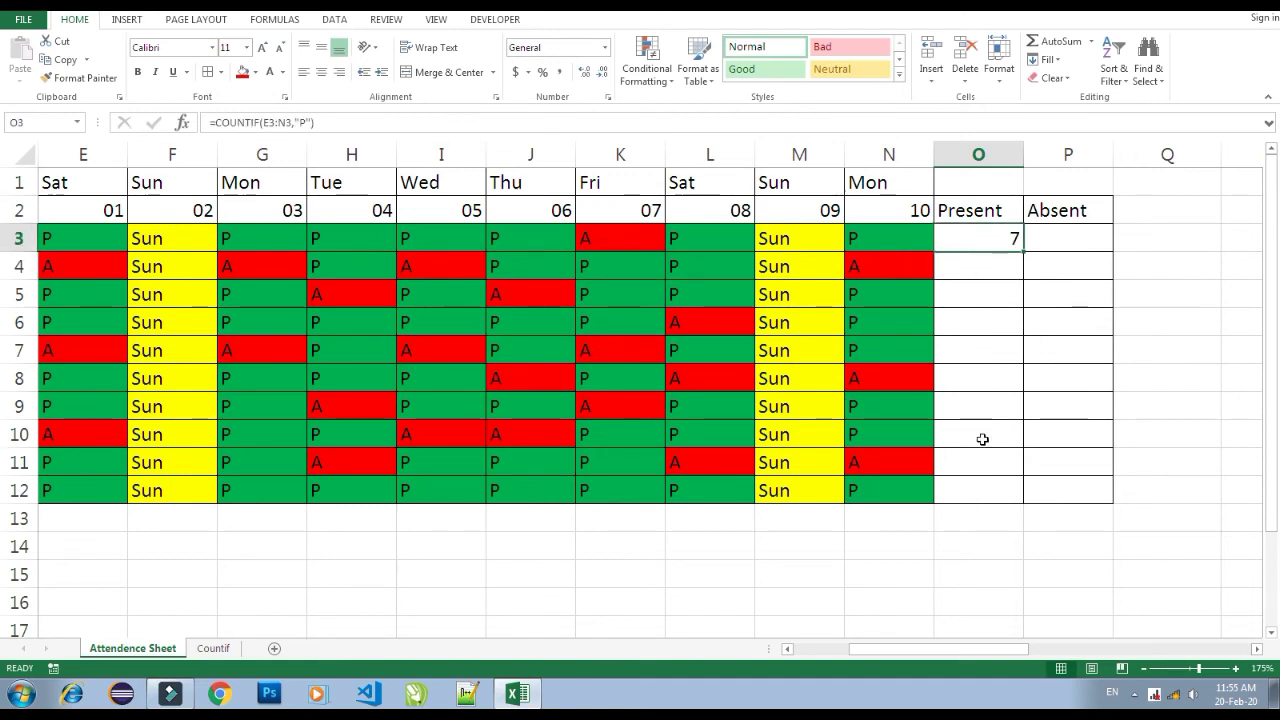
left_click_drag(986, 237, 1003, 486)
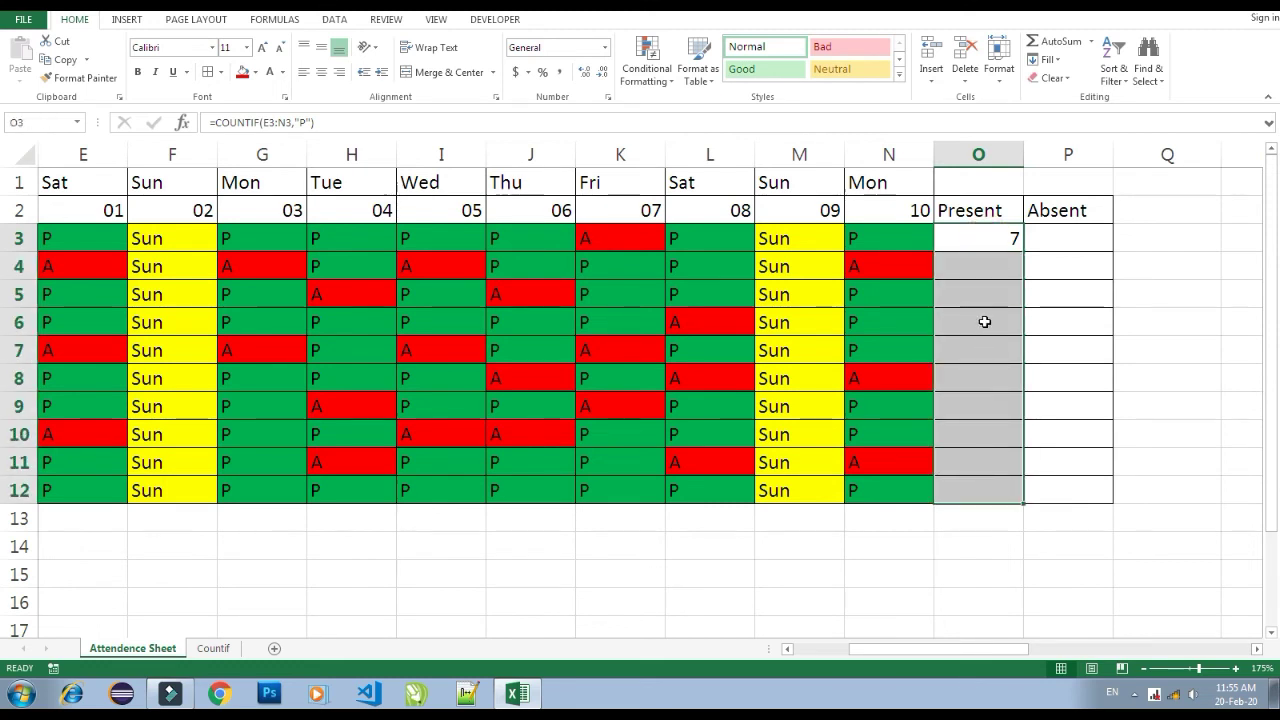
key("ctrl+d")
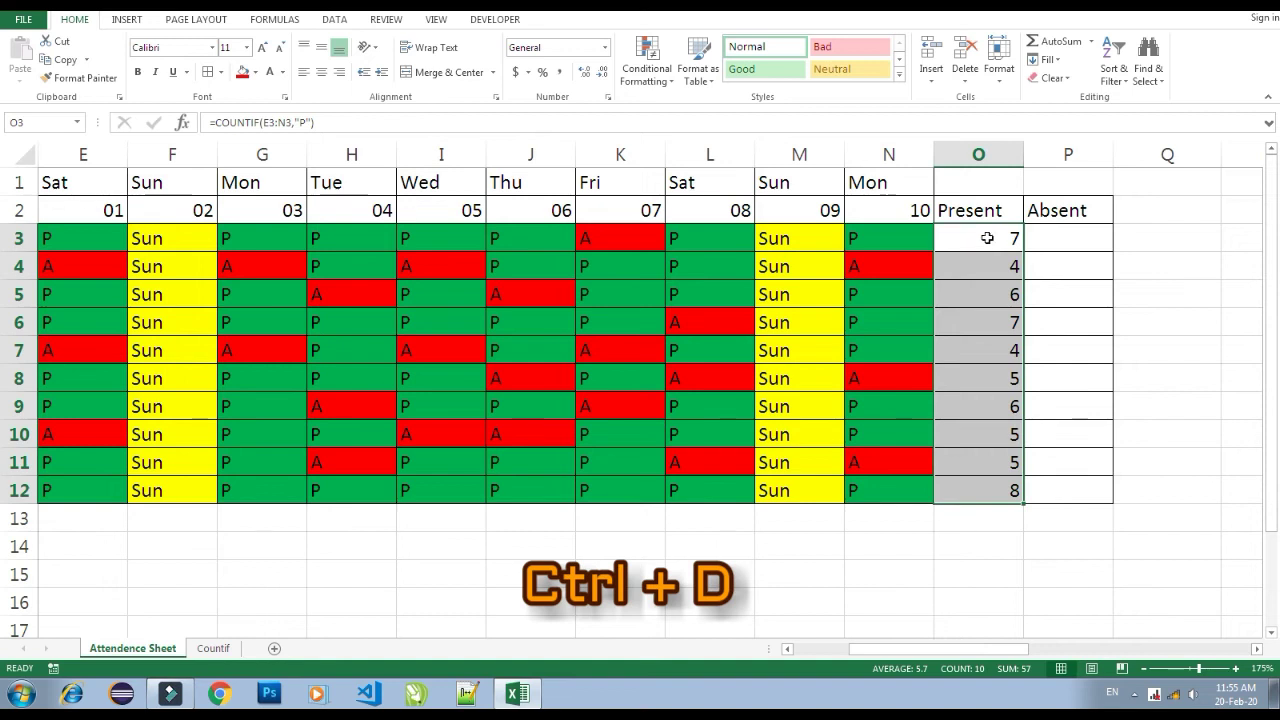
Enter =COUNTIF(E3:N3,"A") in P3 and fill it down to P12
left_click(1052, 239)
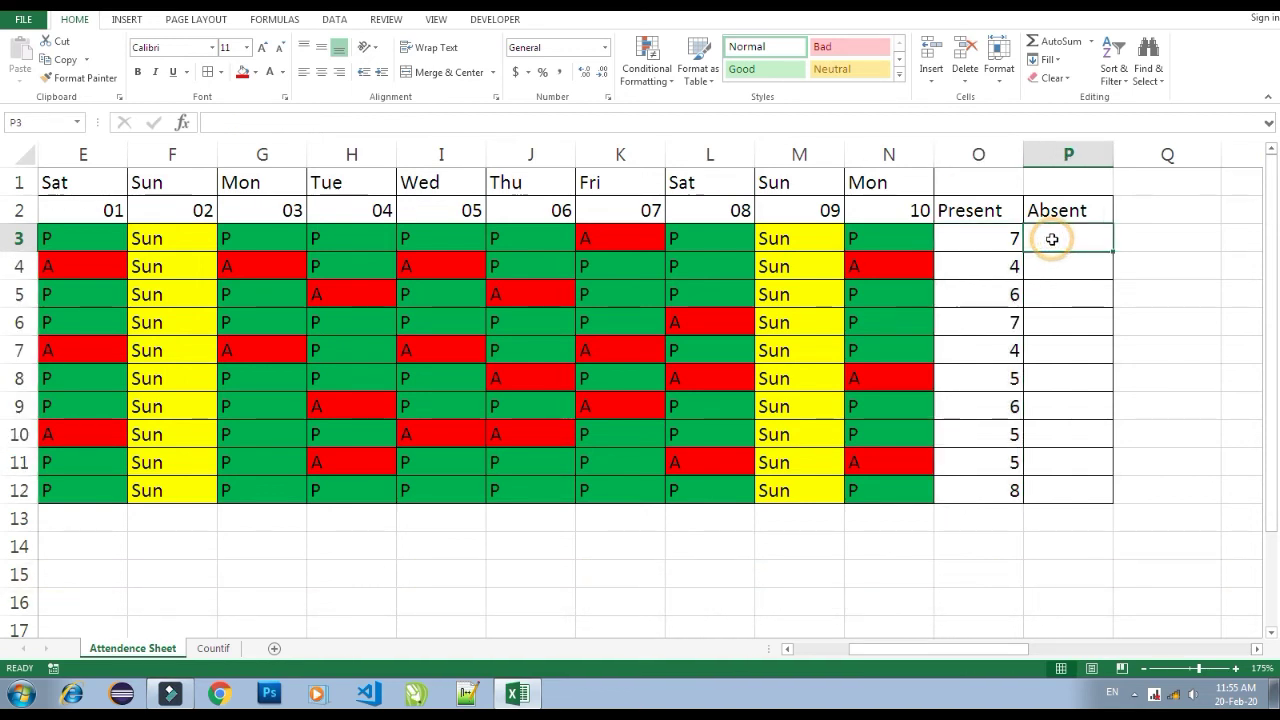
type("=")
type("count")
key("BackSpace")
type("ntif")
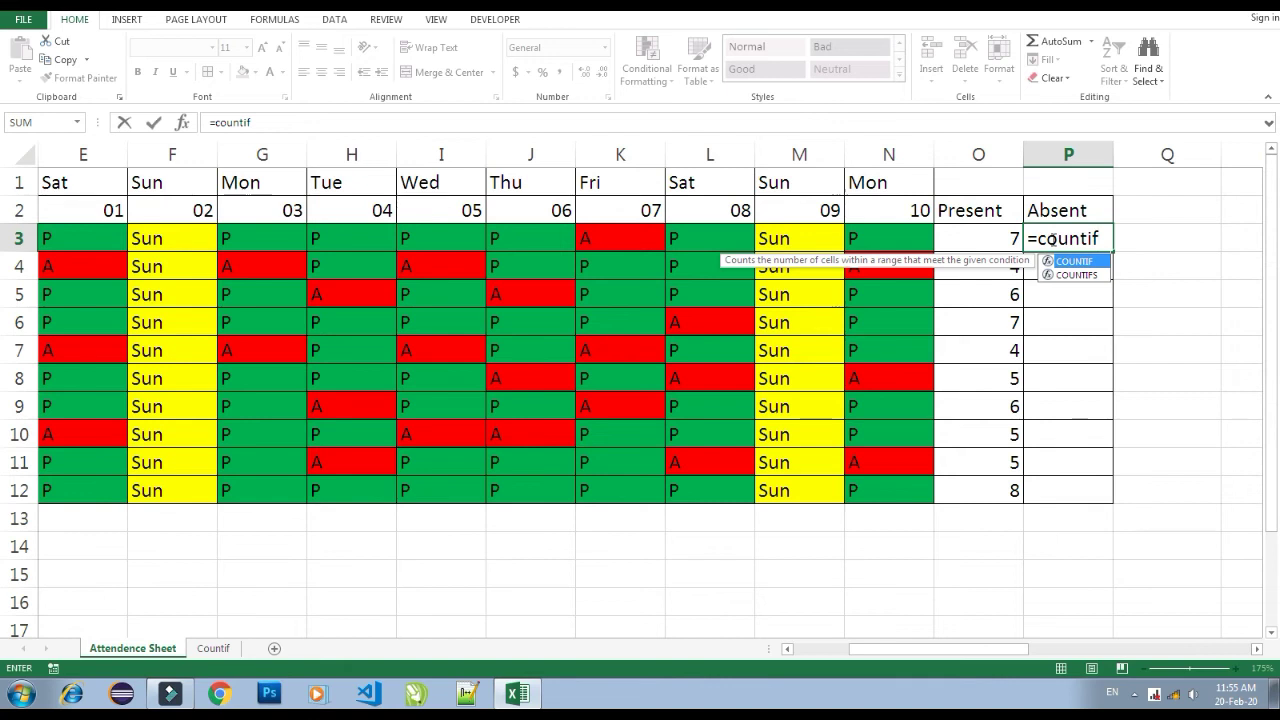
type("(")
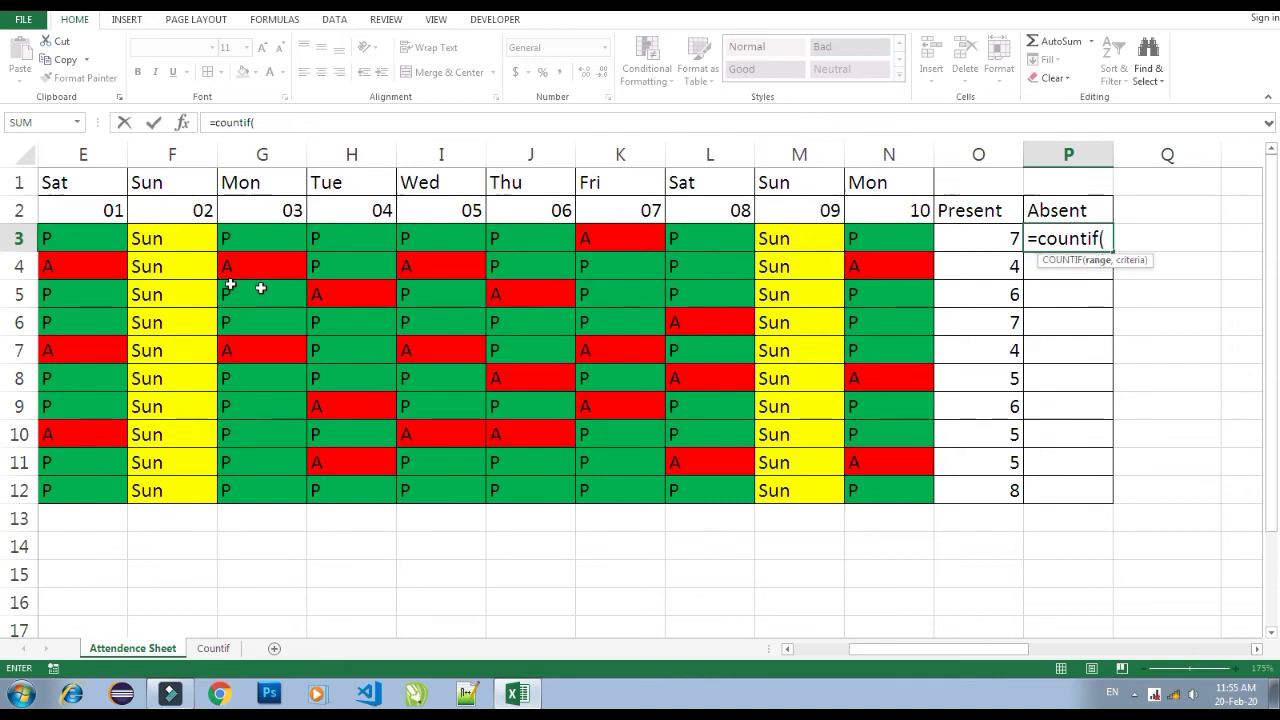
left_click(93, 240)
left_click_drag(93, 240, 865, 234)
type(",")
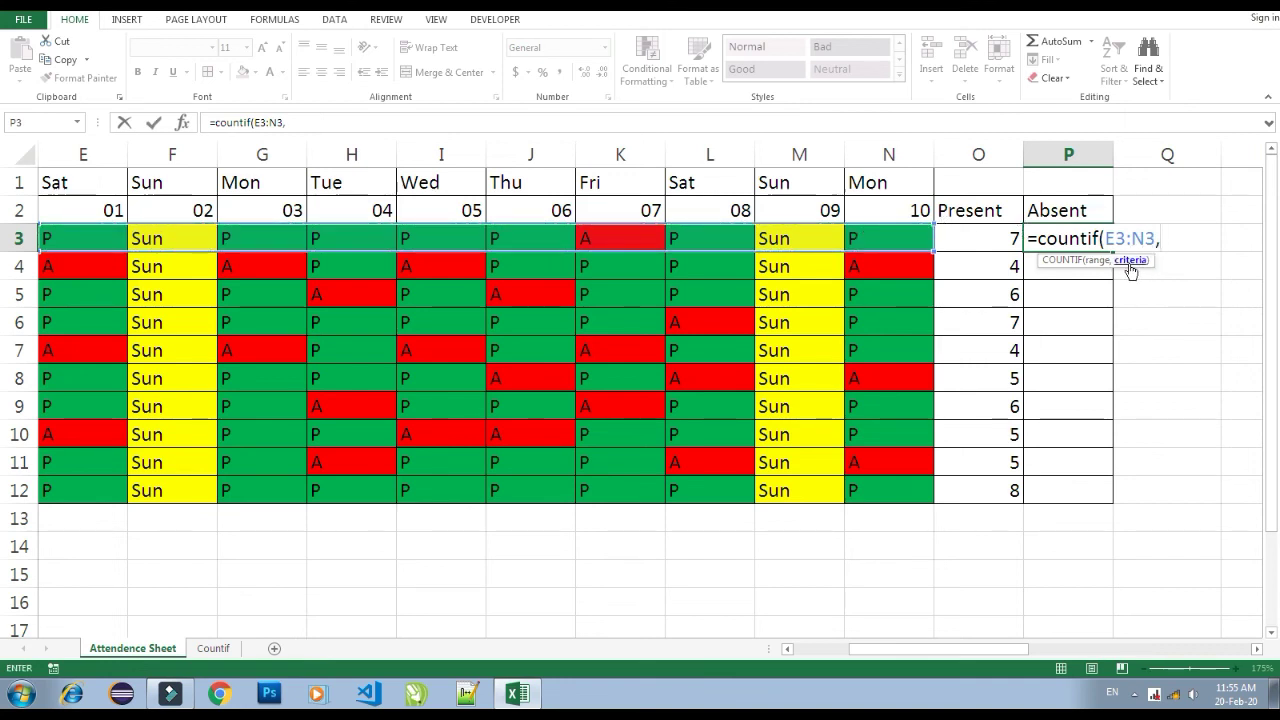
type("\"A")
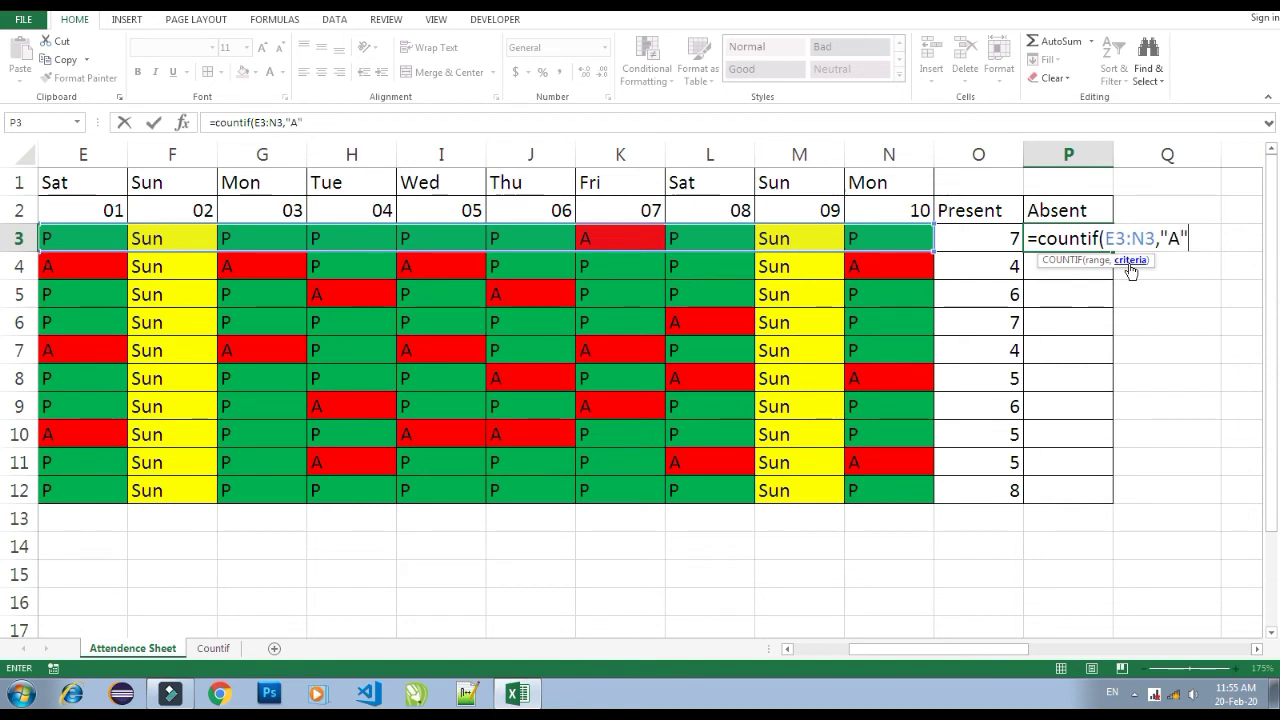
key("Return")
key("Up")
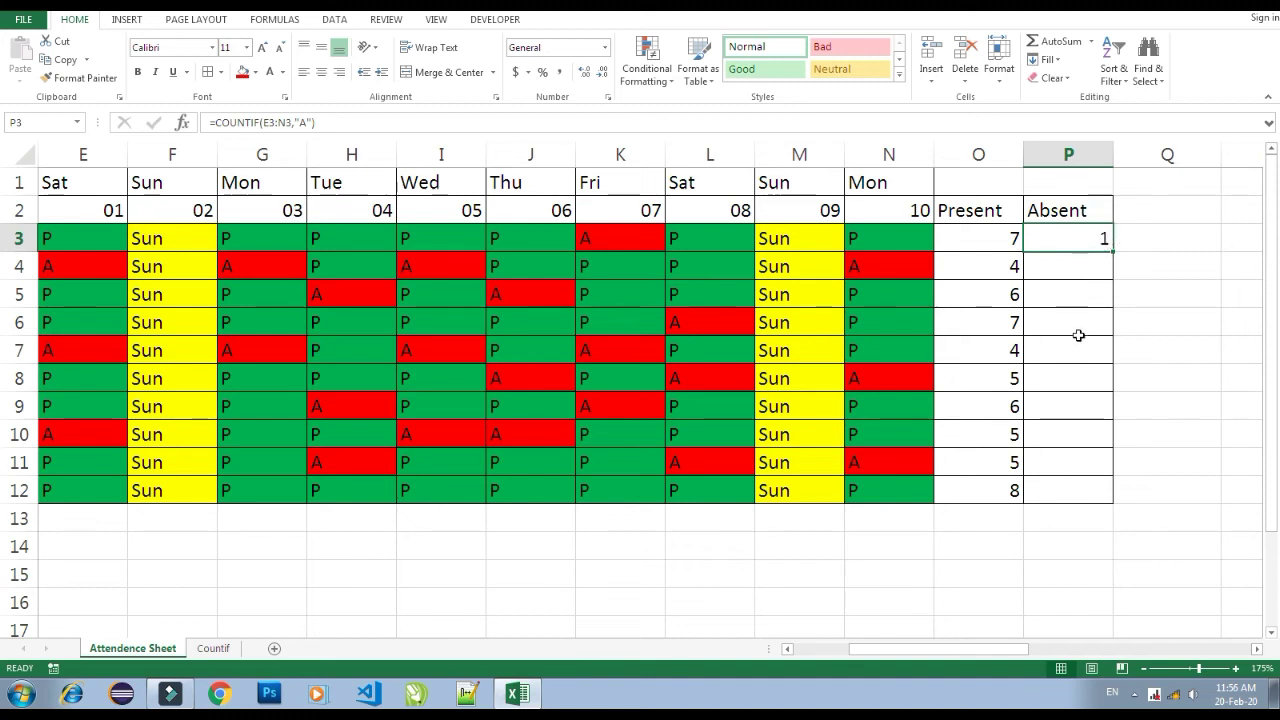
left_click_drag(1079, 238, 1091, 500)
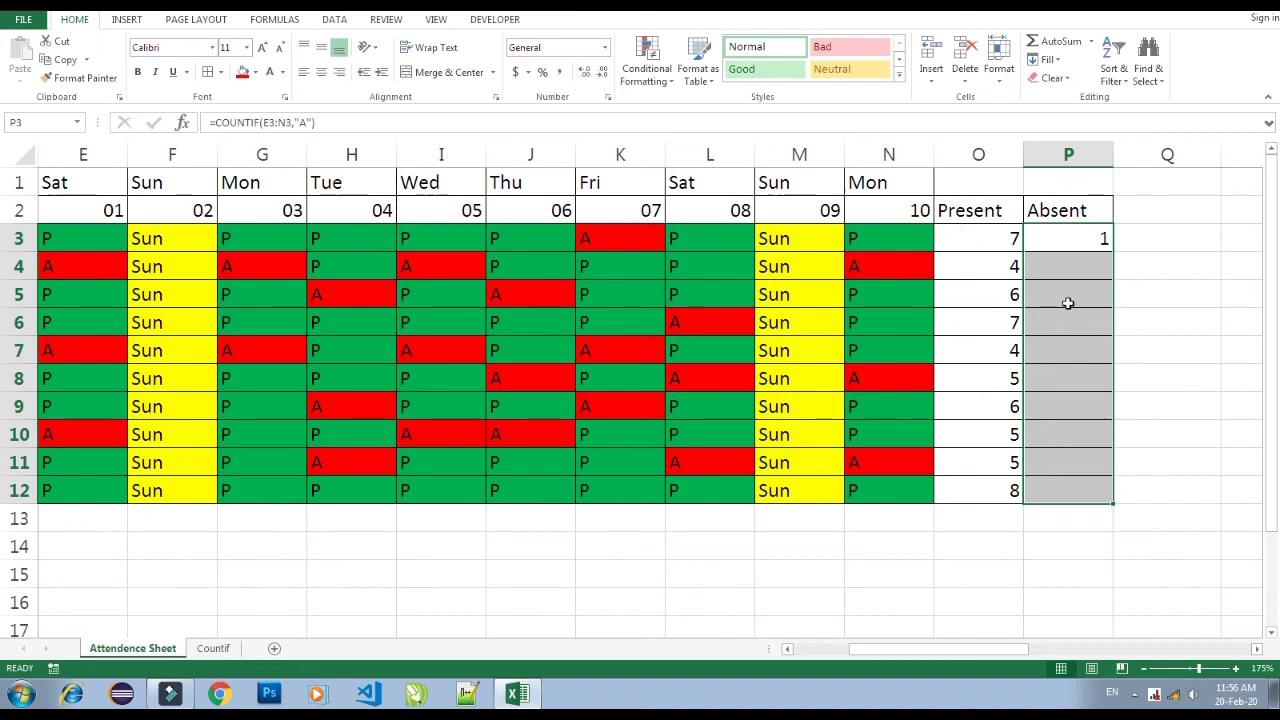
key("ctrl+d")
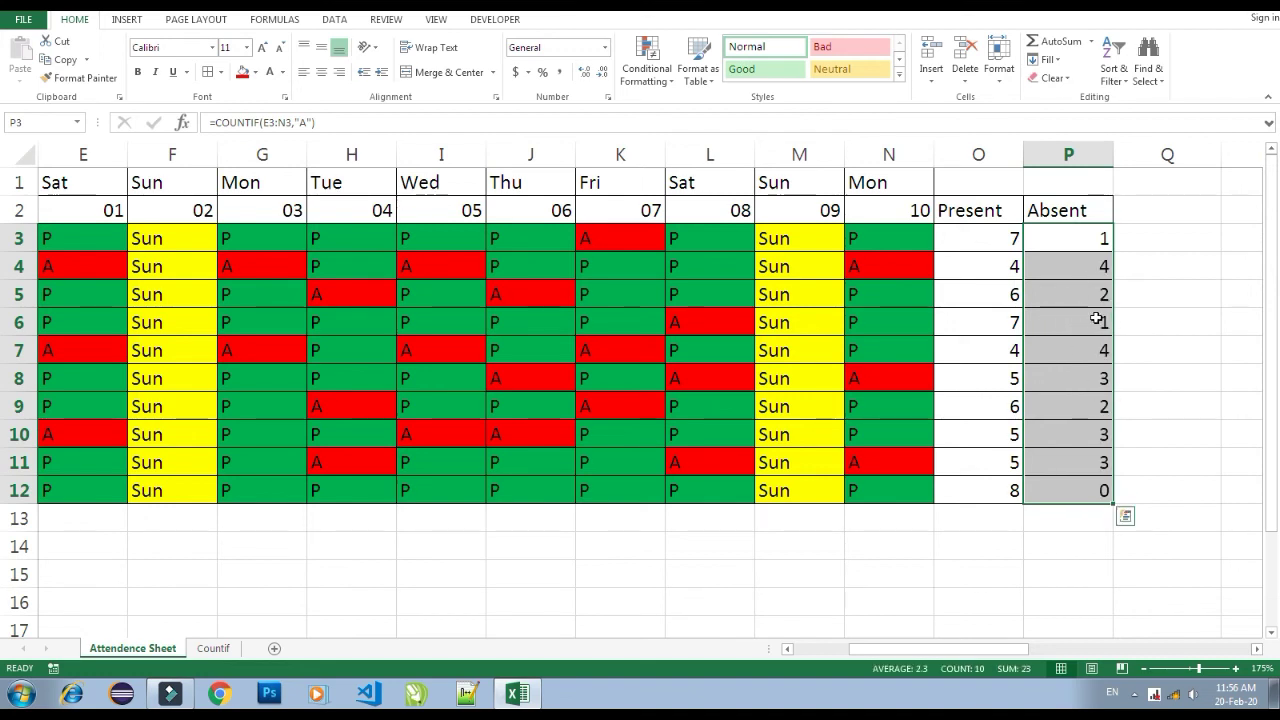
Head Q2 'Weekly Off' and fill Q3:Q12 with =COUNTIF(E3:N3,"Sun") using Ctrl+D
left_click(1147, 213)
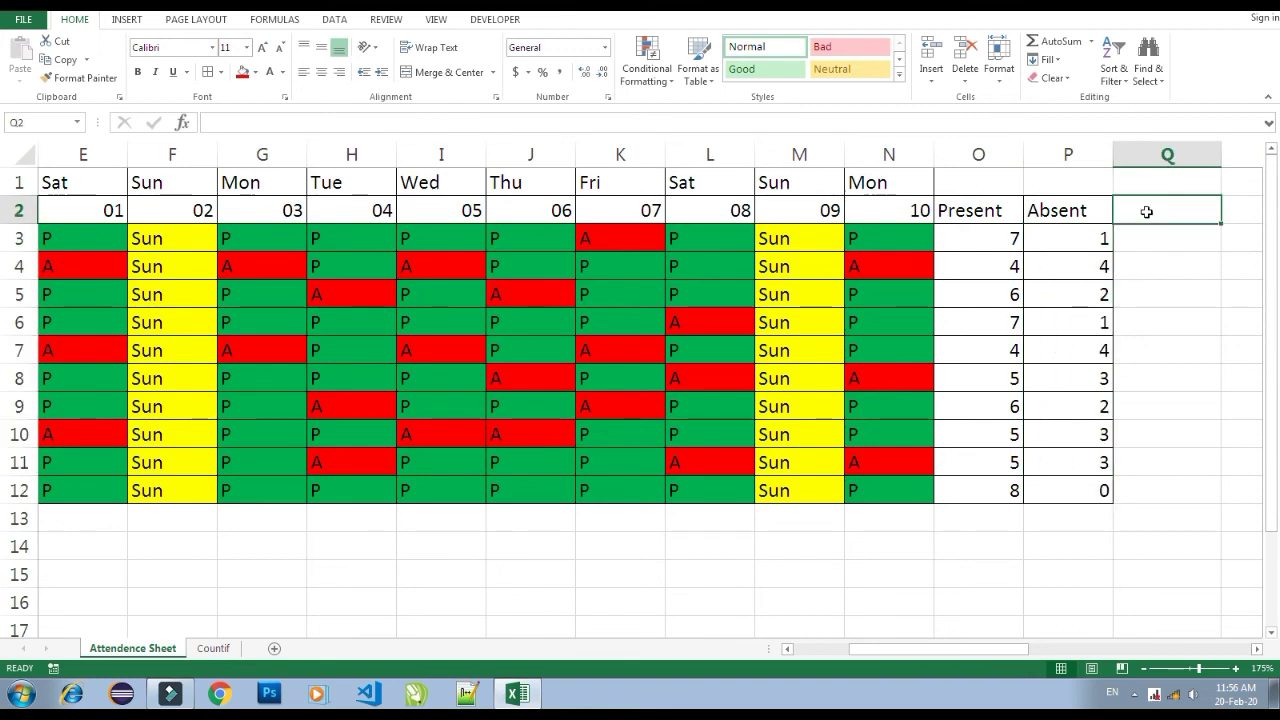
type("Weekly Off")
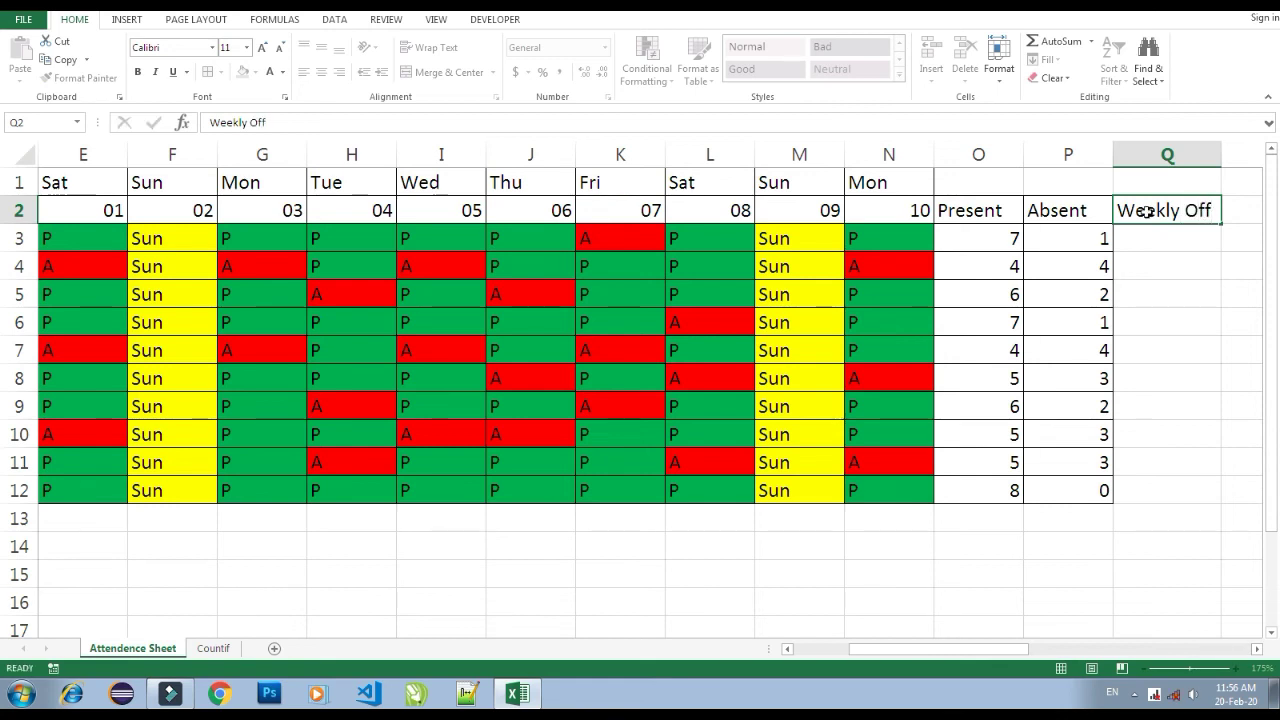
key("Return")
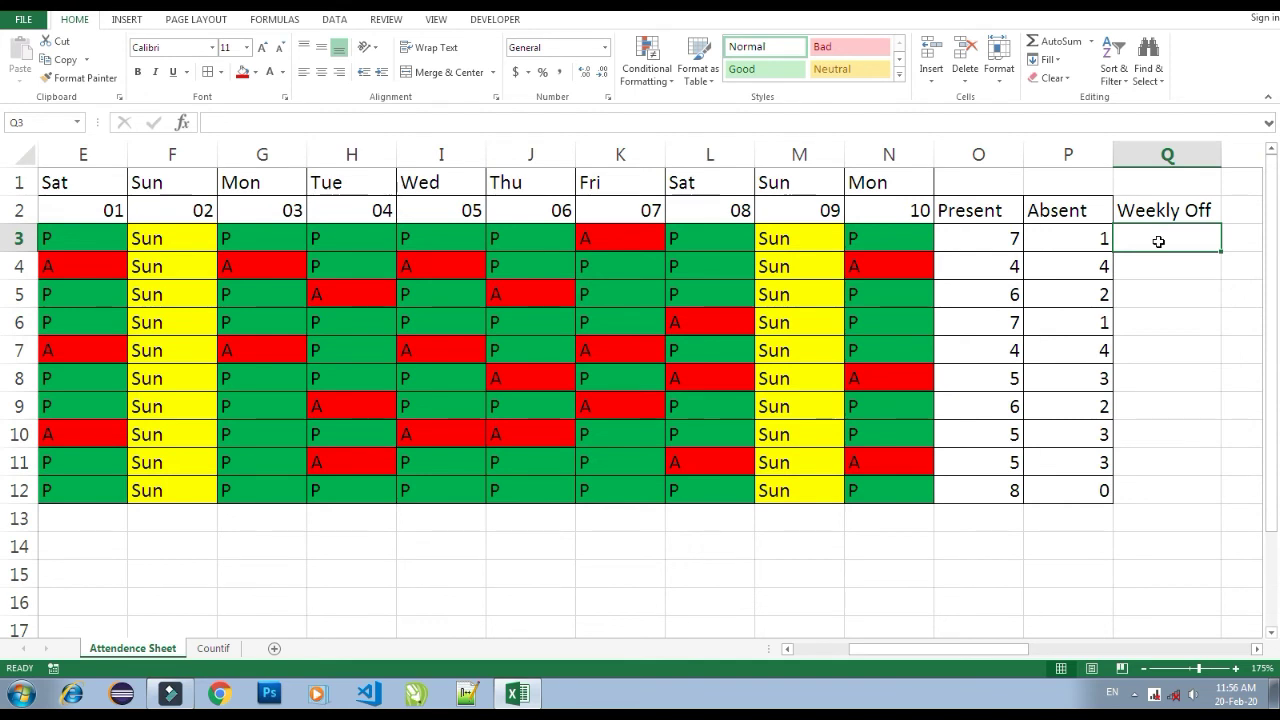
type("=count")
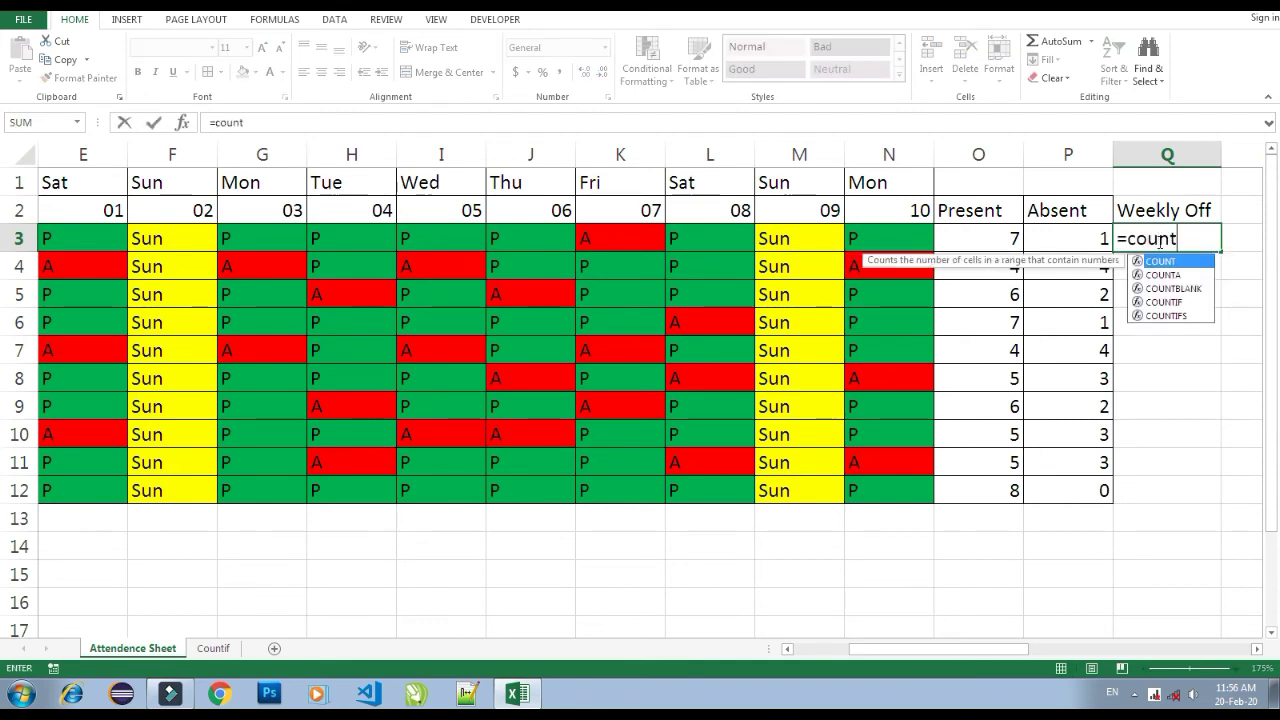
type("if")
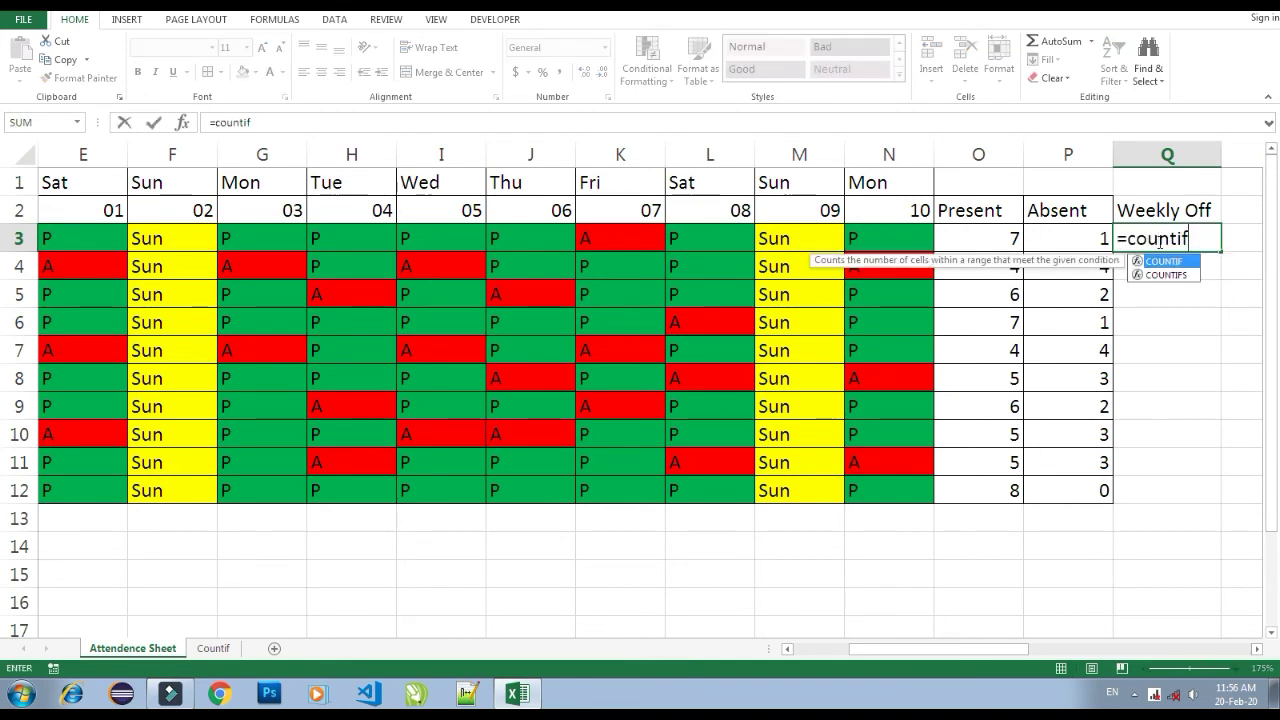
type("(")
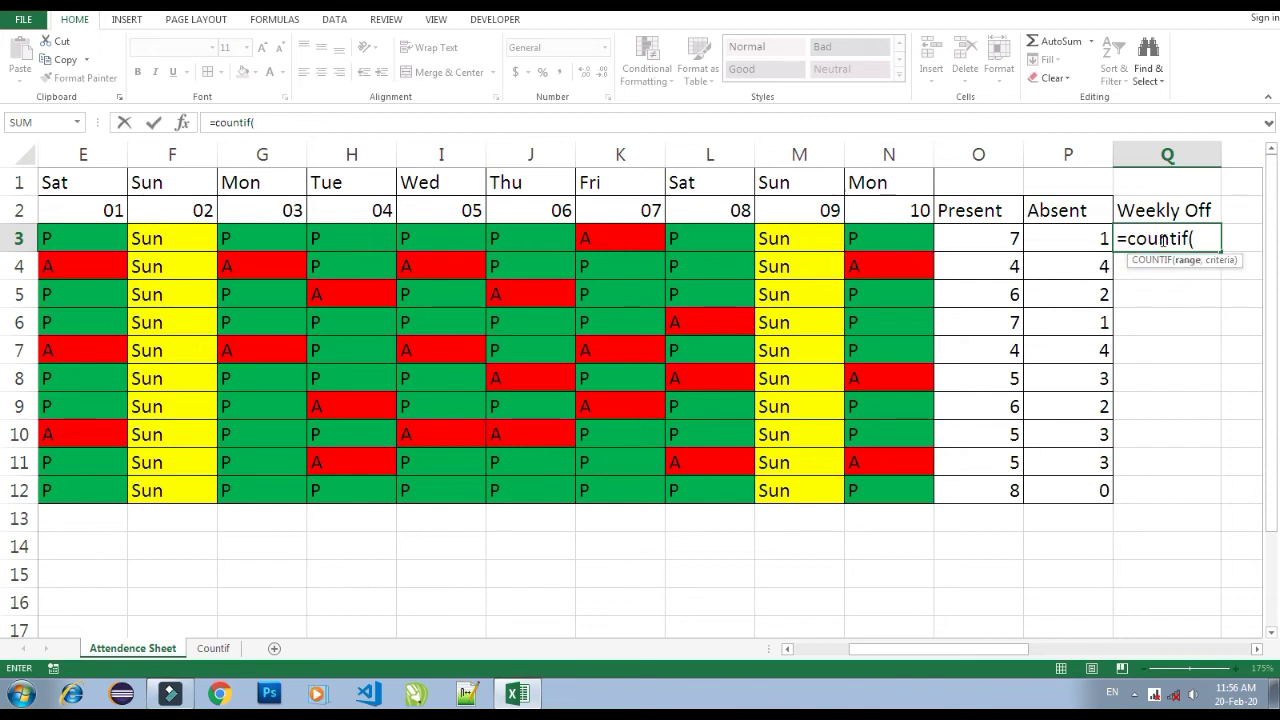
left_click_drag(73, 239, 857, 238)
type(",")
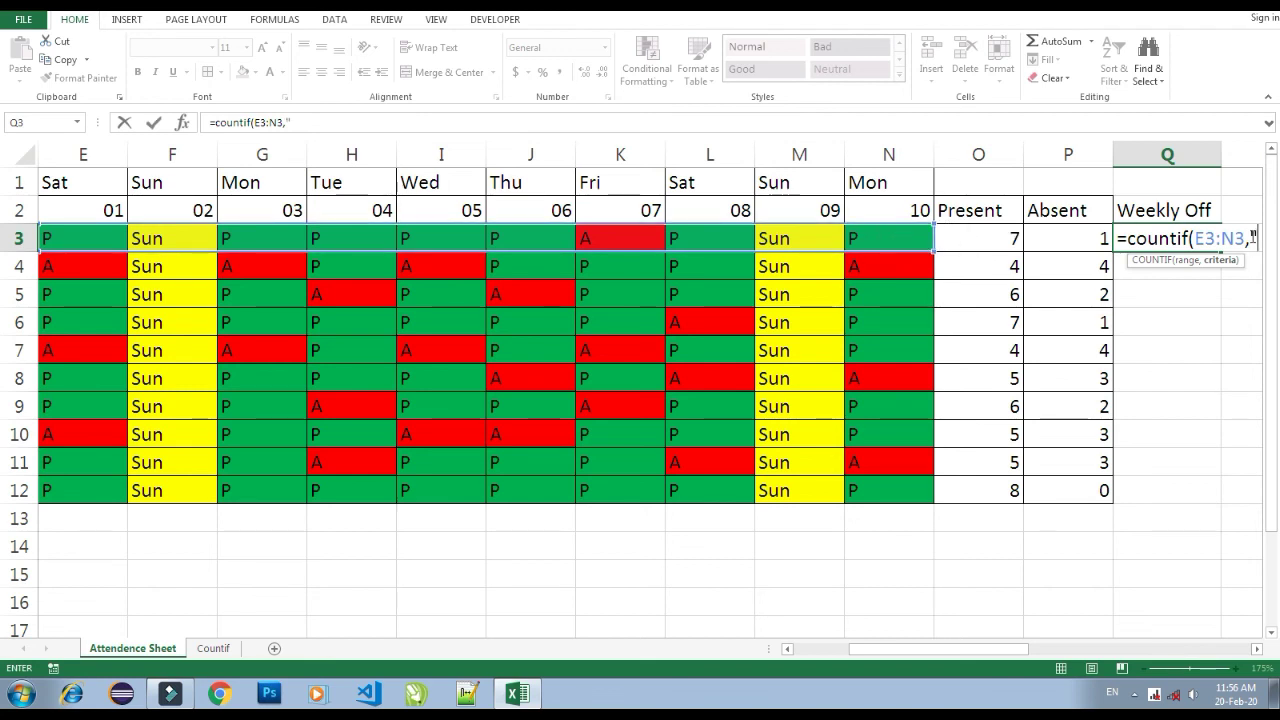
type("Sun")
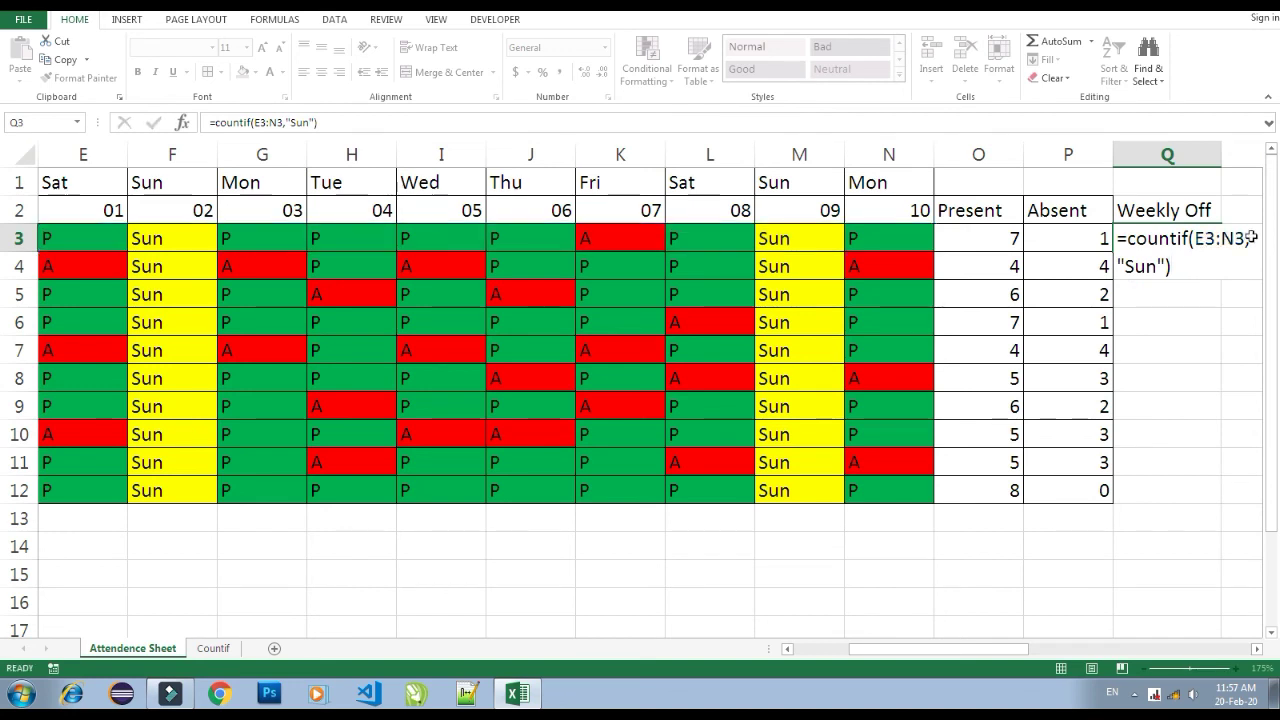
key("Return")
key("Up")
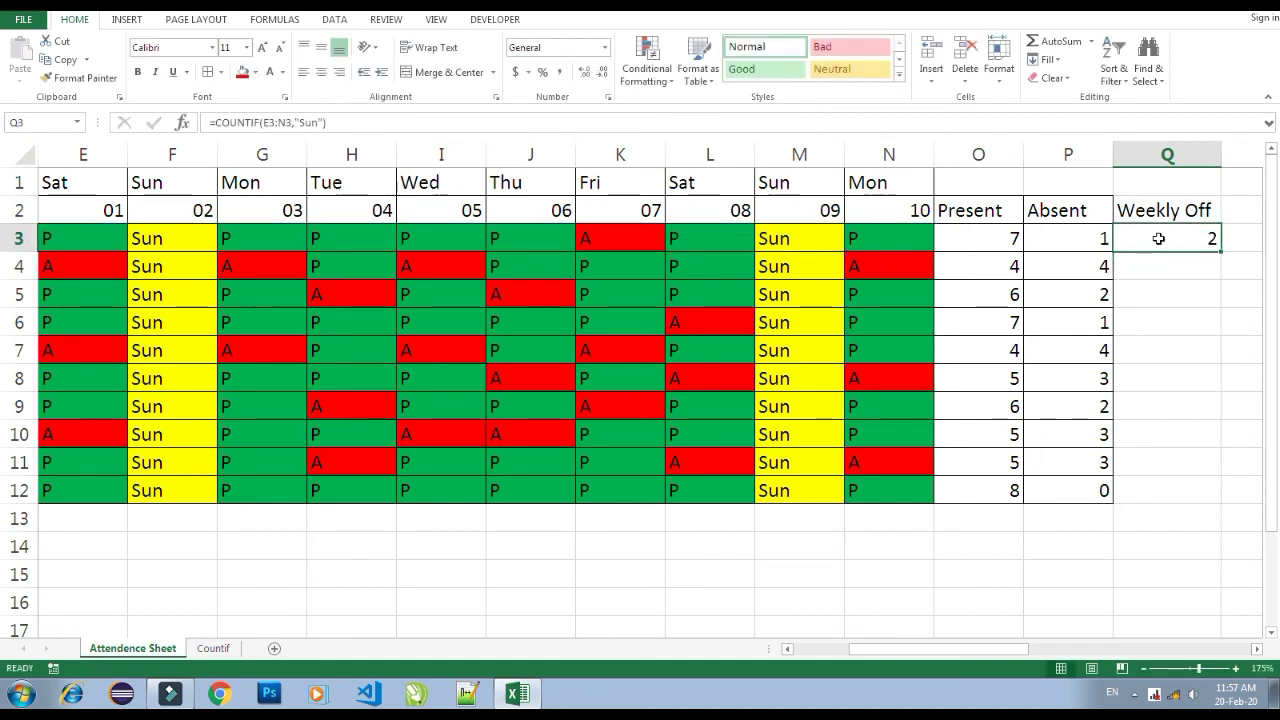
left_click_drag(1171, 234, 1176, 489)
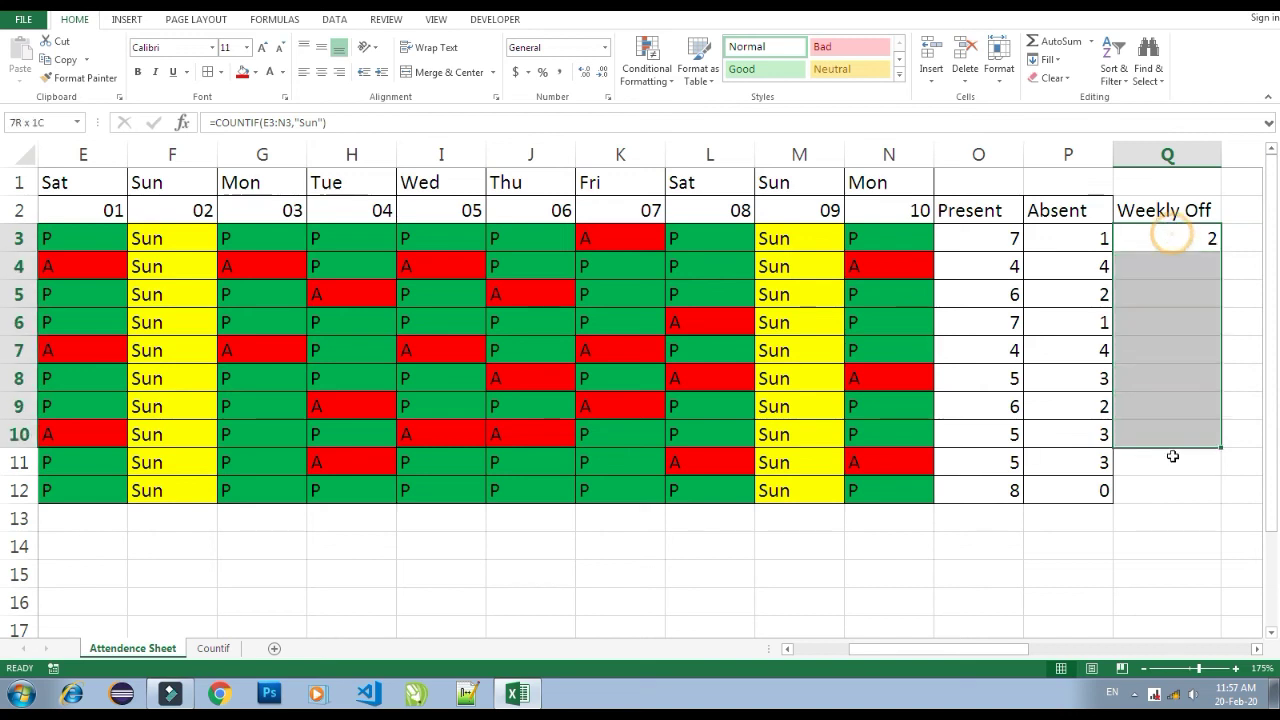
key("ctrl+d")
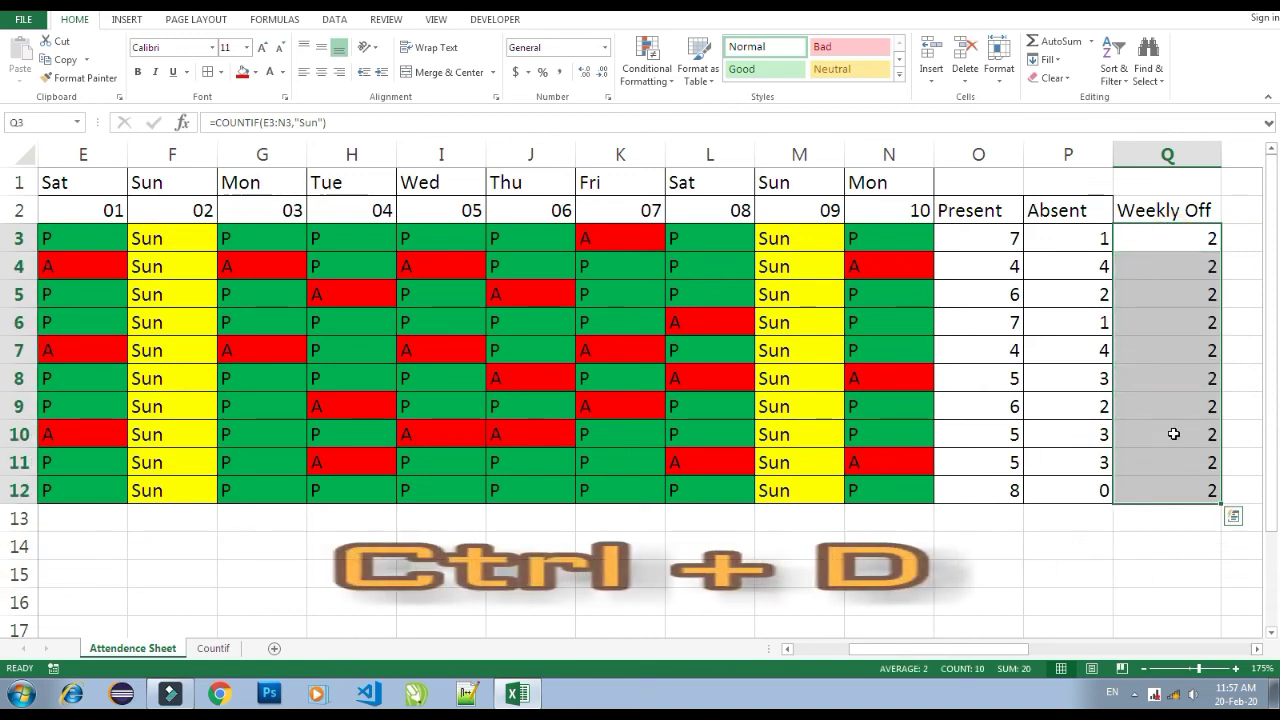
Enter the heading 'Total' in R2
left_click(1257, 649)
left_click(1257, 649)
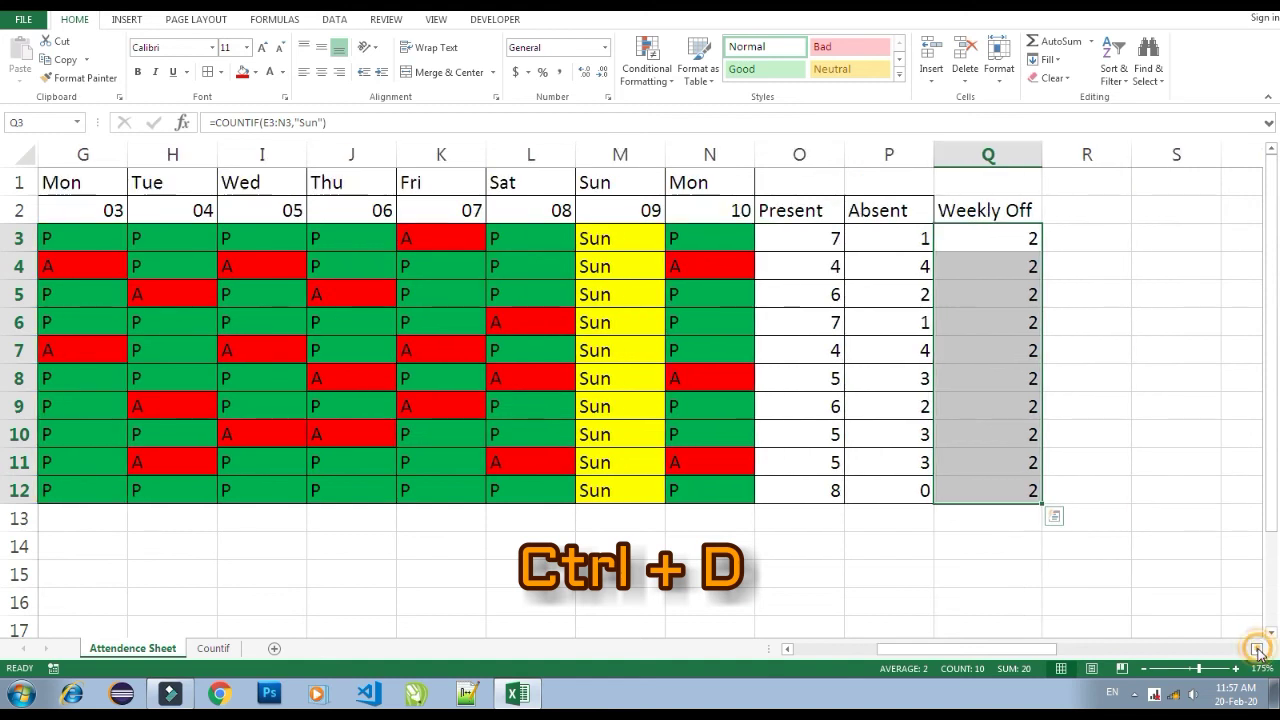
left_click(1257, 649)
left_click(900, 258)
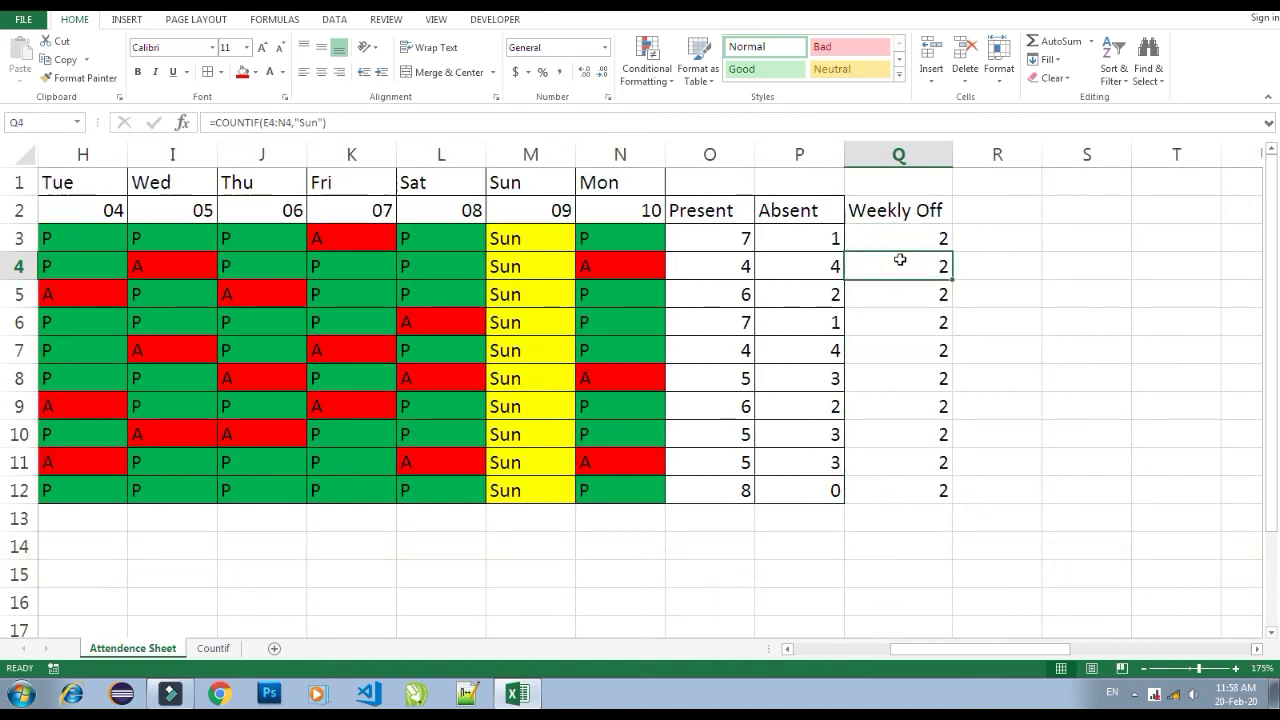
left_click(991, 209)
type("Total")
key("Return")
Apply All Borders to the Weekly Off and Total columns, Q2:R12
mouse_move(900, 210)
left_mouse_down()
mouse_move(1006, 251)
mouse_move(966, 491)
left_mouse_up()
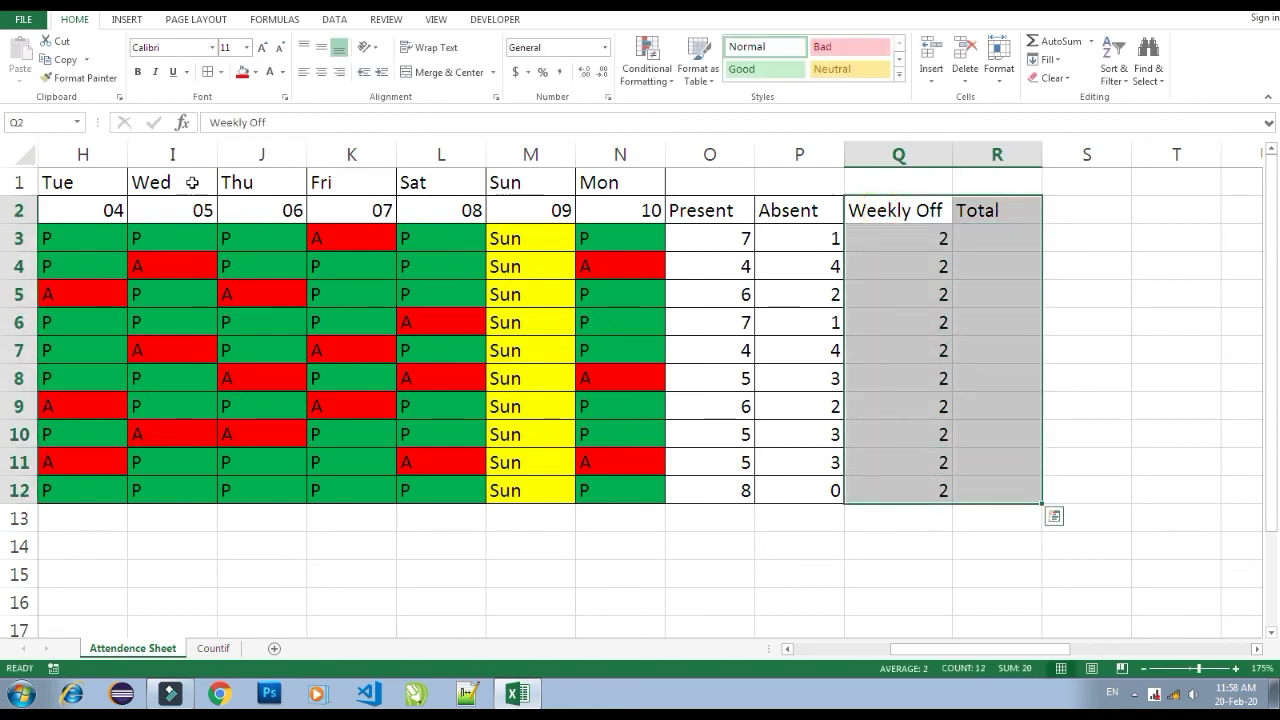
left_click(208, 72)
left_click(988, 239)
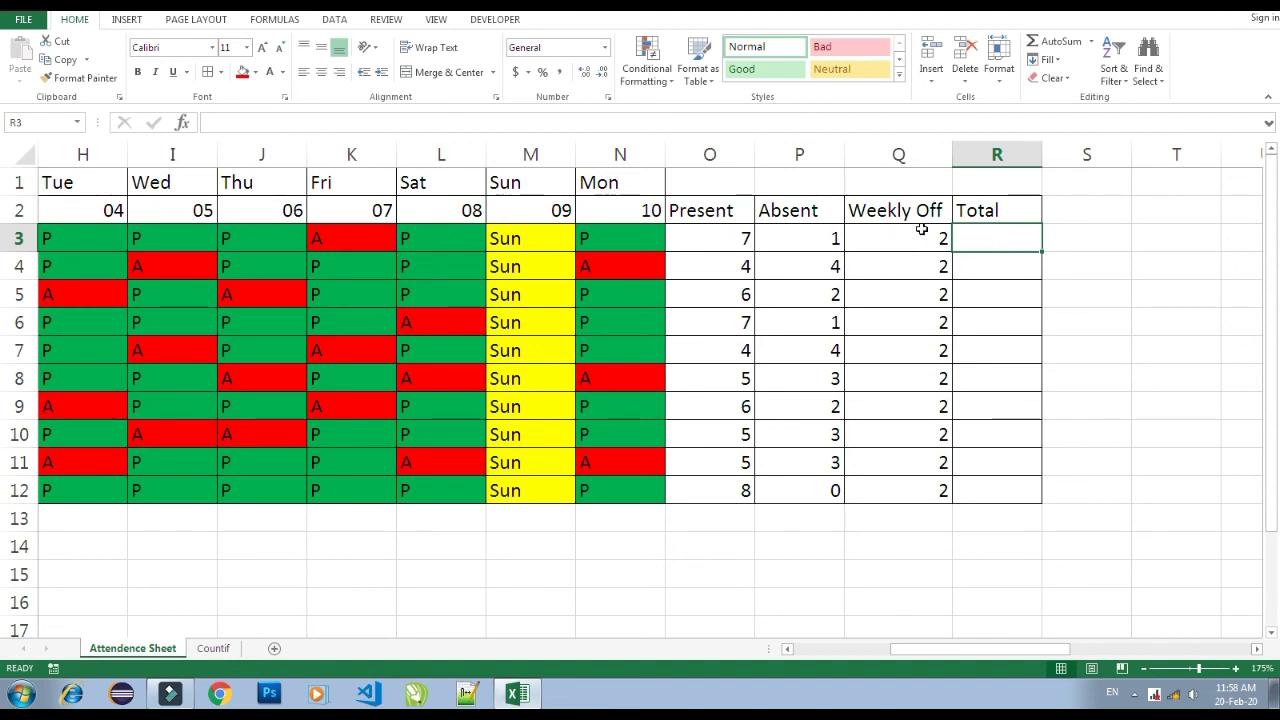
Fill Total R3:R12 with =SUM(O3:Q3), copied down with Ctrl+D
type("=sum")
key("Tab")
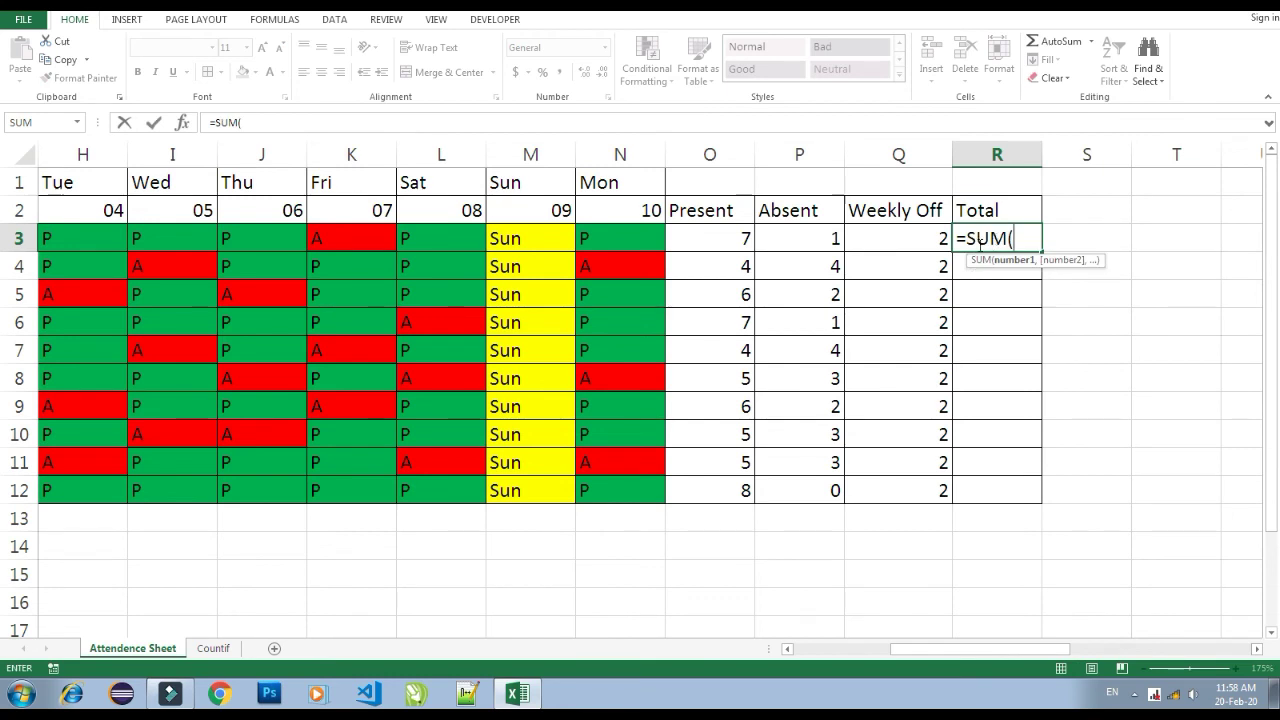
left_click(712, 240)
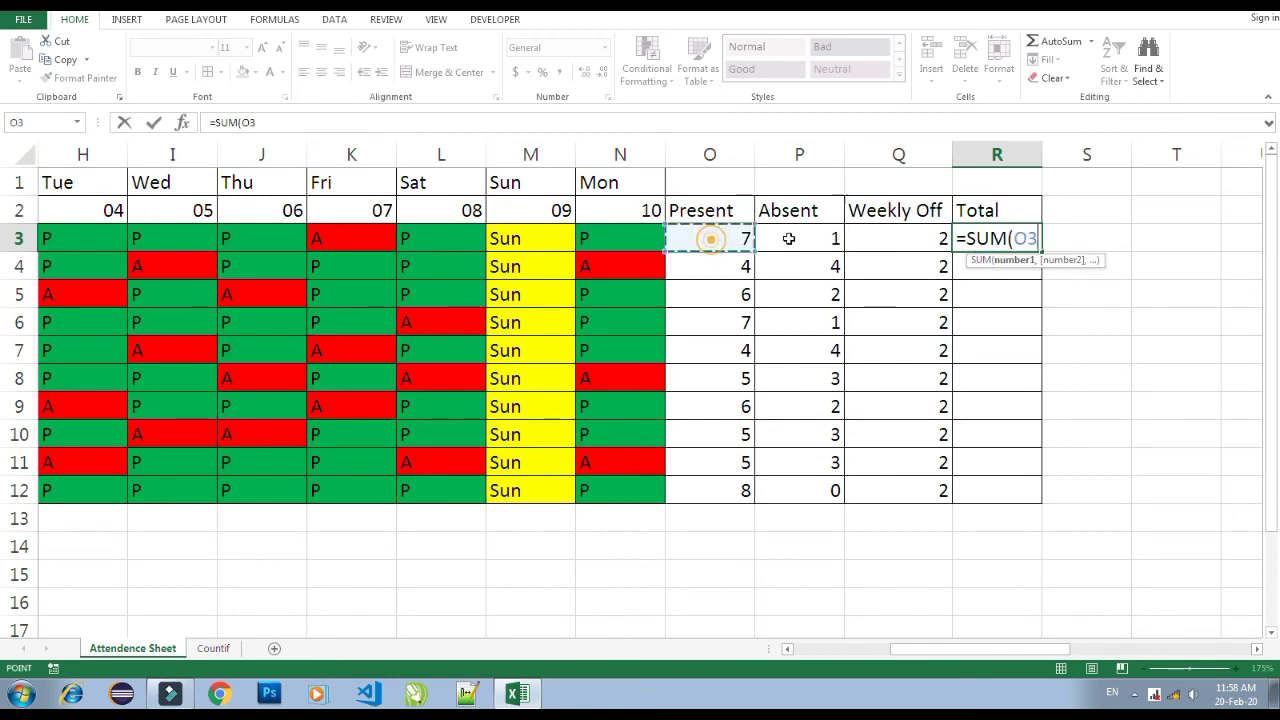
left_click_drag(789, 238, 903, 234)
type(")")
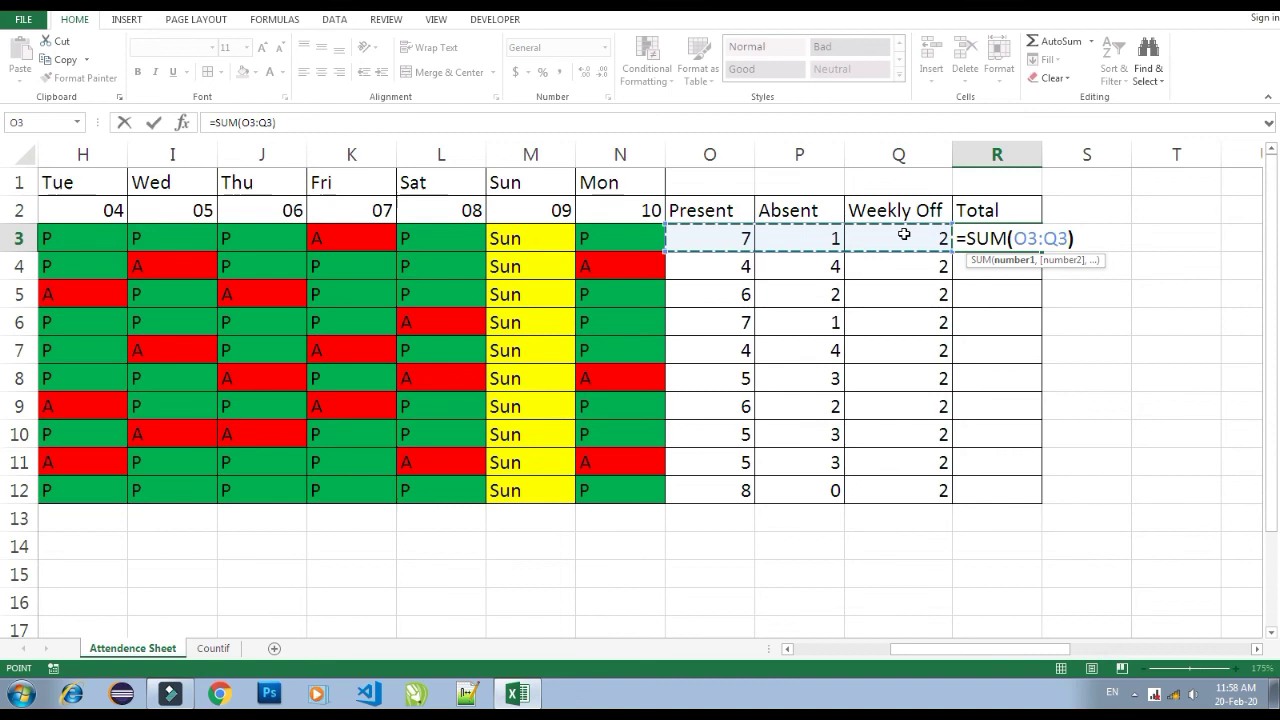
key("Return")
key("Up")
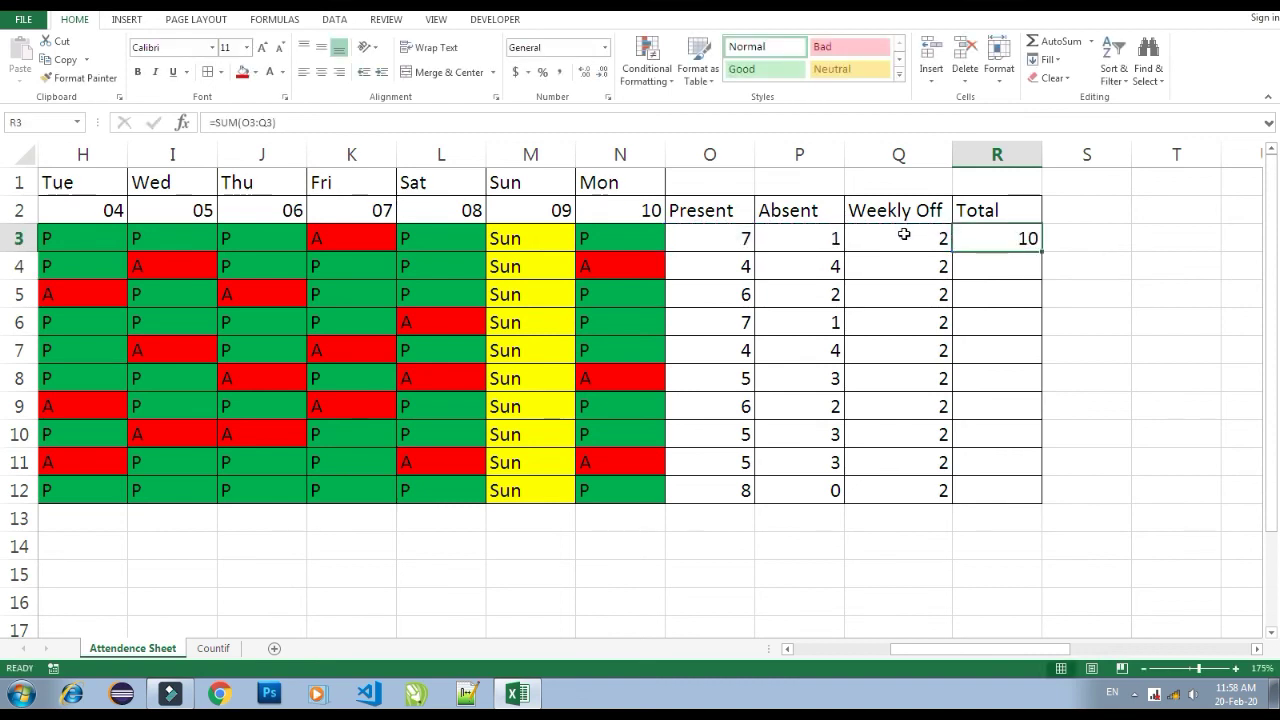
key("shift+Down")
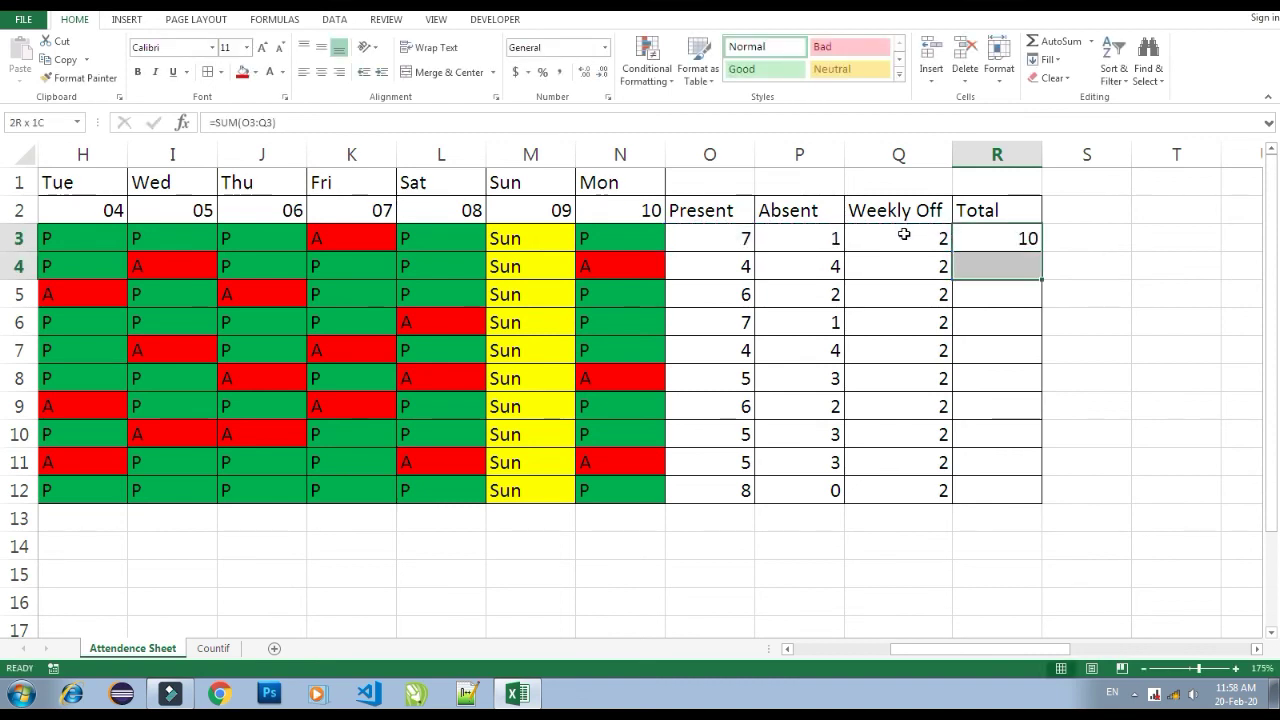
key("shift+Down")
key("shift+Down")
key("shift+Down")
key("shift+Down")
key("shift+Down")
key("shift+Down")
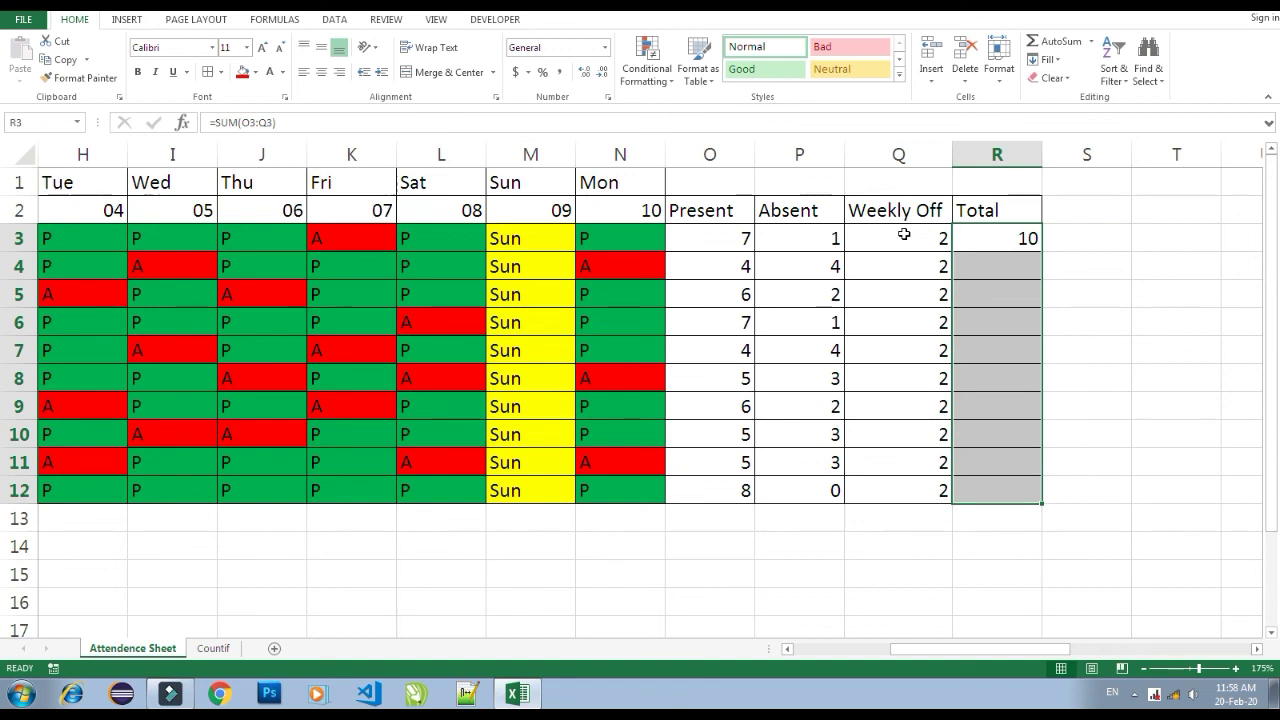
key("ctrl+d")
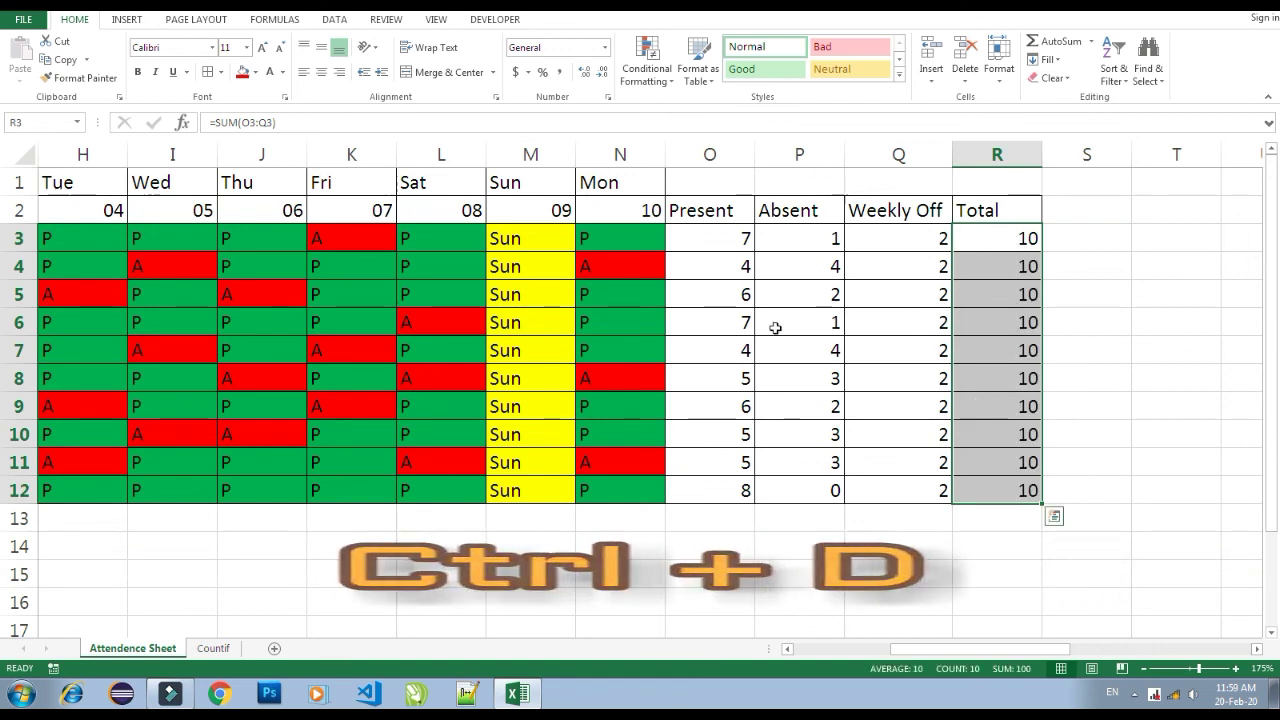
left_click(1000, 322)
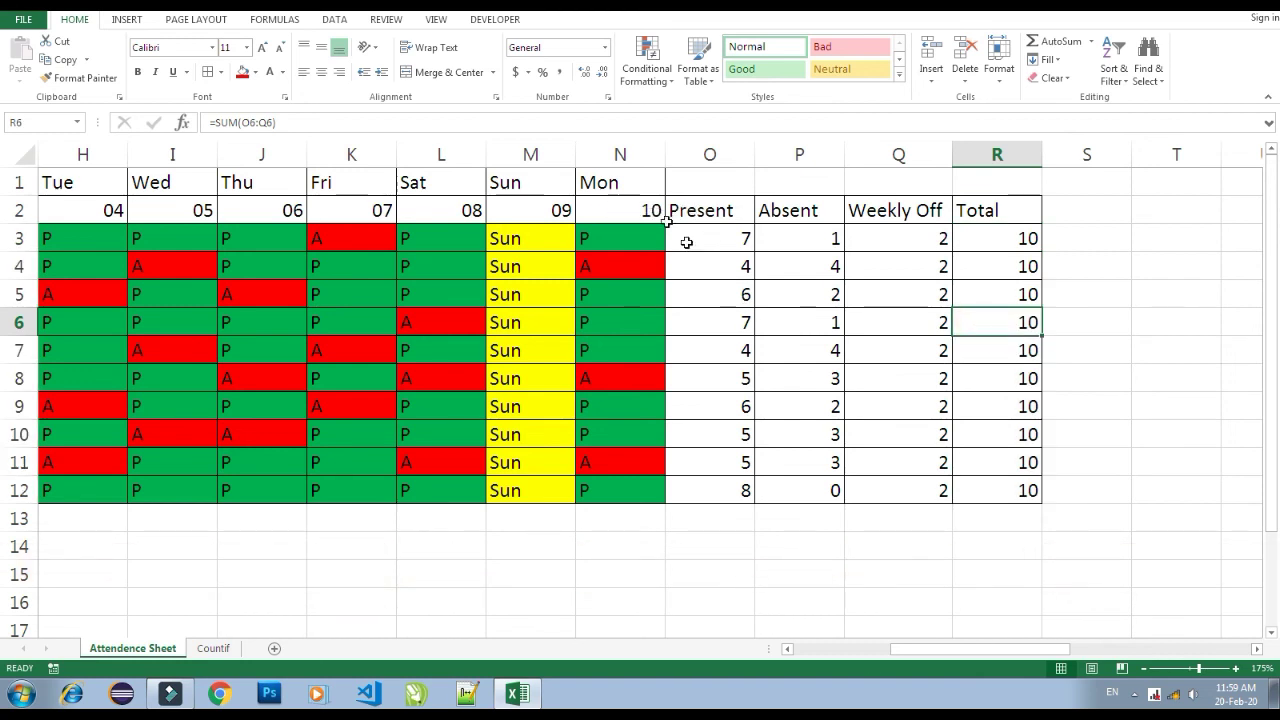
Give the header rows a dark navy fill with yellow text
left_click(1007, 211)
left_click_drag(879, 211, 89, 207)
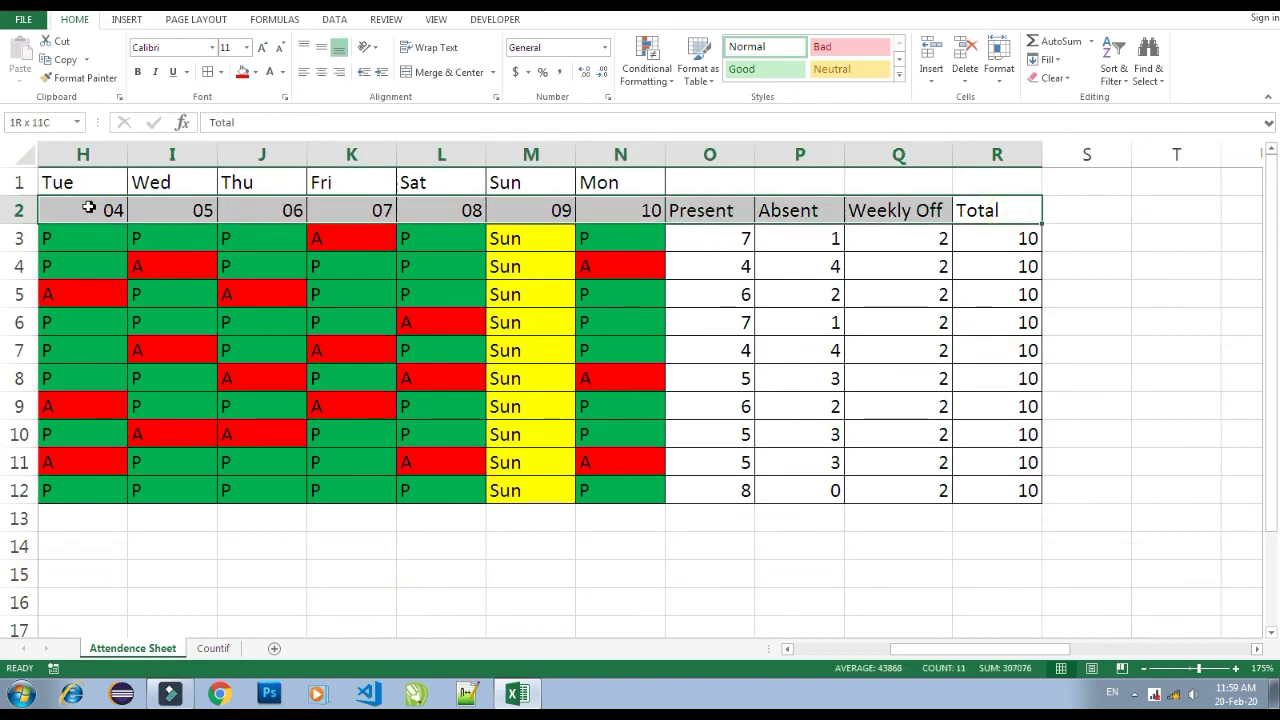
left_click_drag(5, 208, 222, 205)
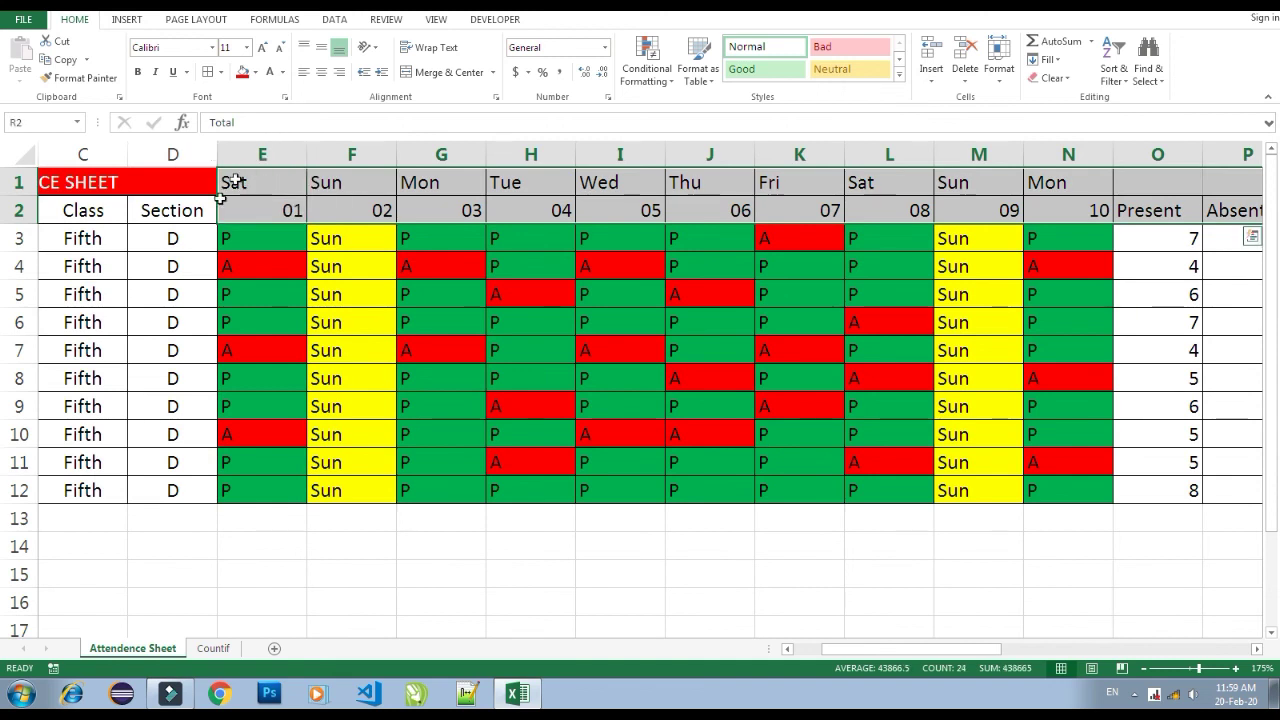
left_click(256, 72)
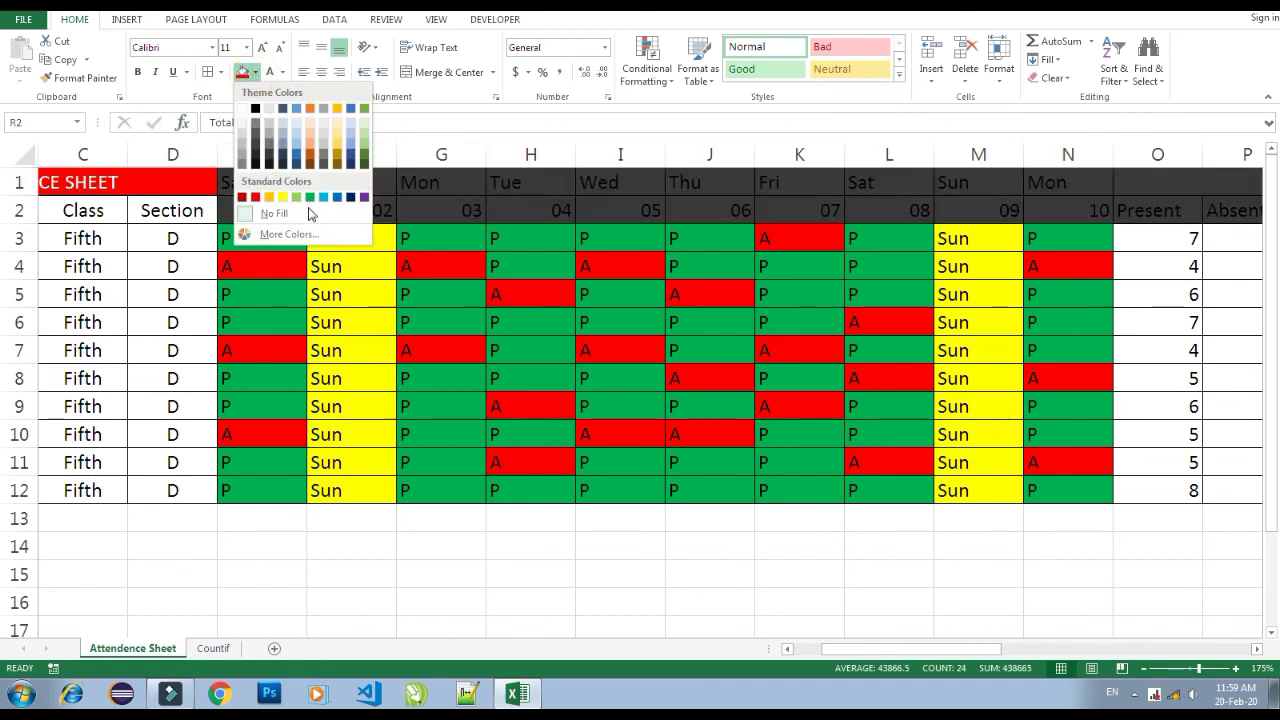
left_click(350, 197)
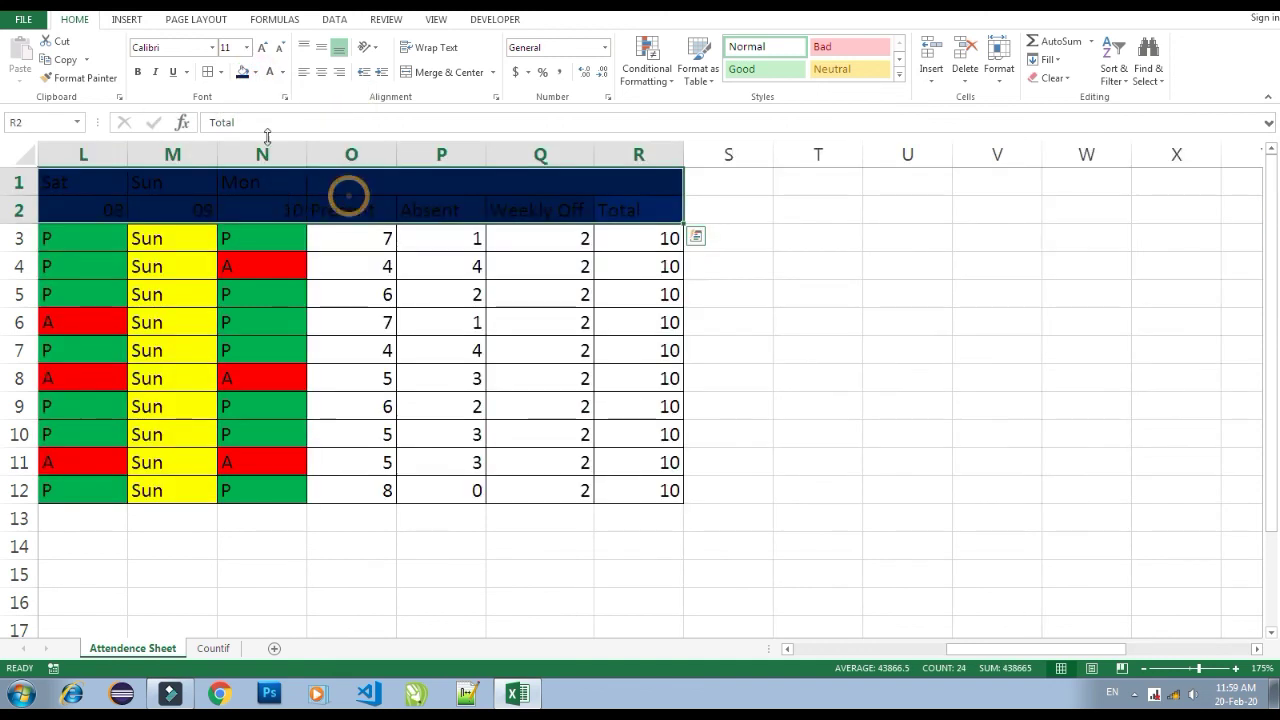
left_click(283, 72)
left_click(310, 216)
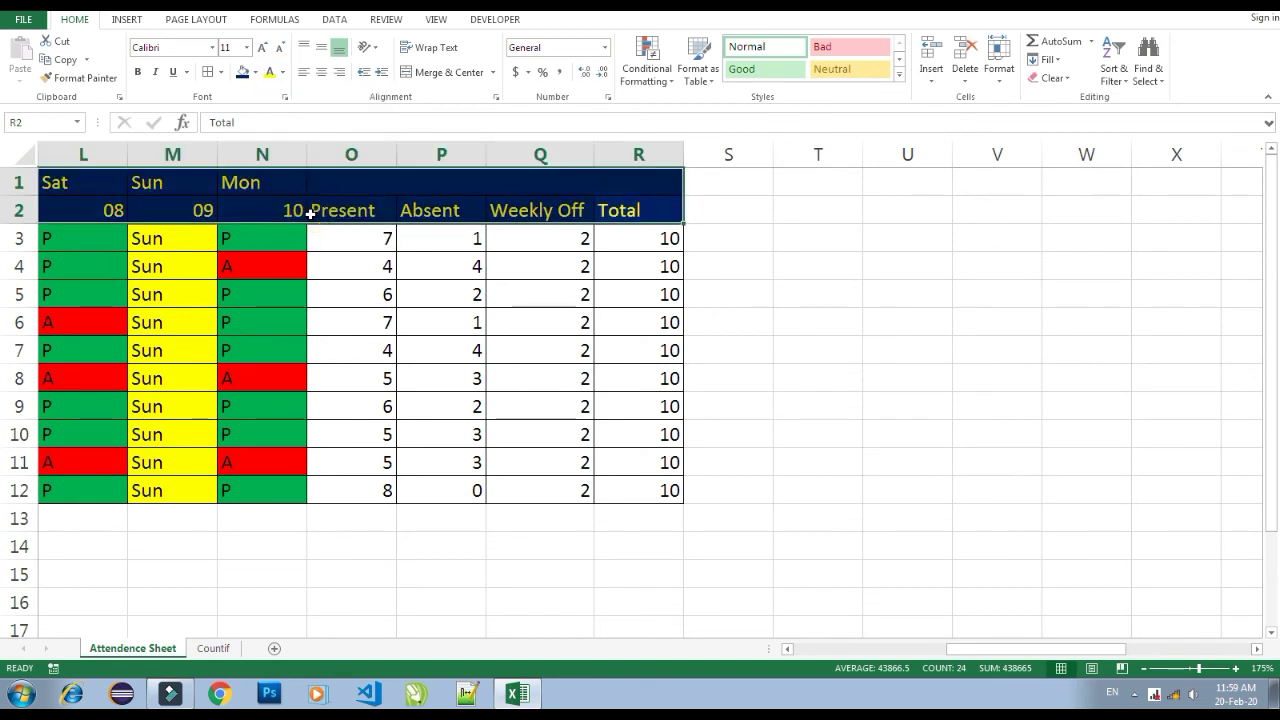
Make the Present-to-Total numbers O3:R12 bold with a light blue fill
left_click(329, 291)
left_click_drag(355, 239, 650, 490)
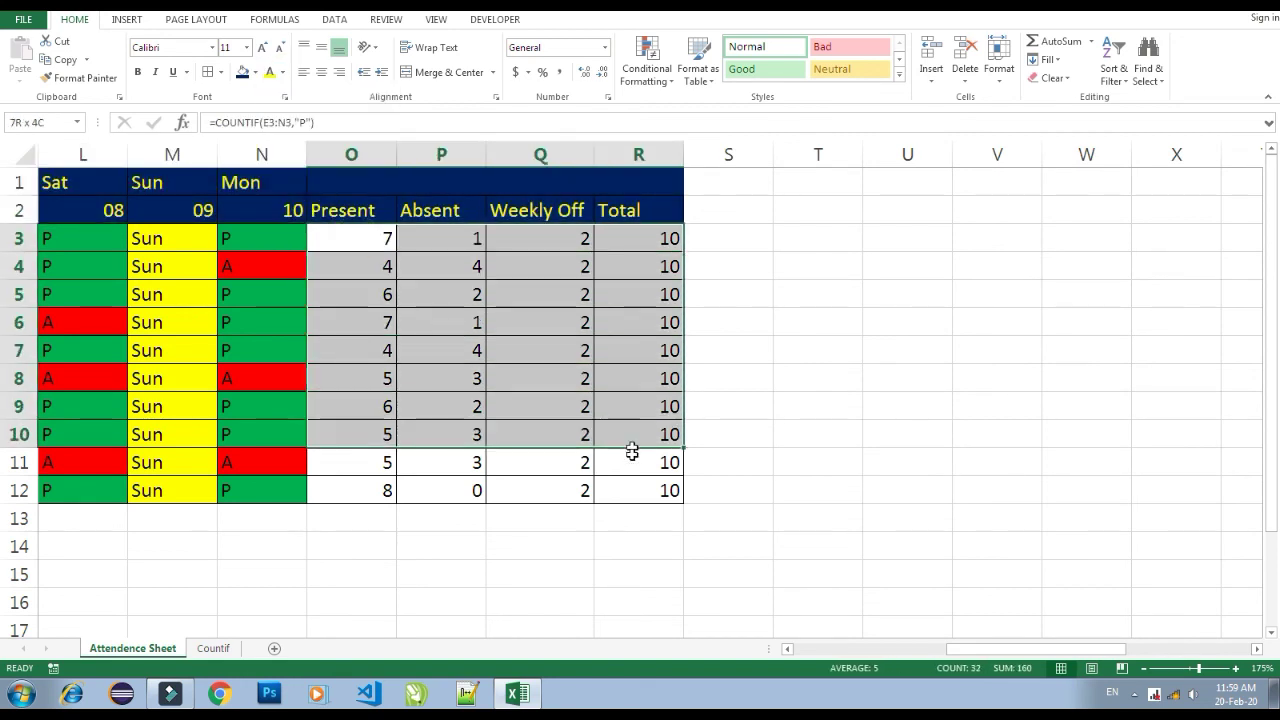
left_click(138, 72)
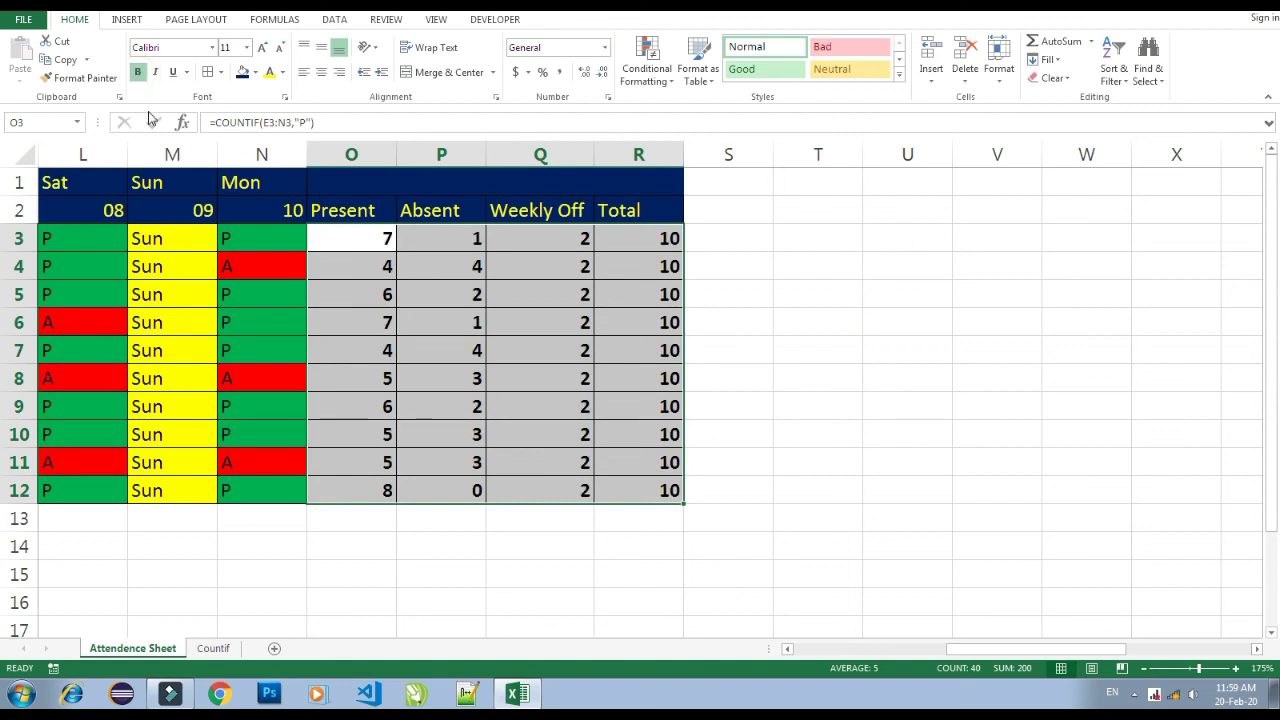
left_click(257, 72)
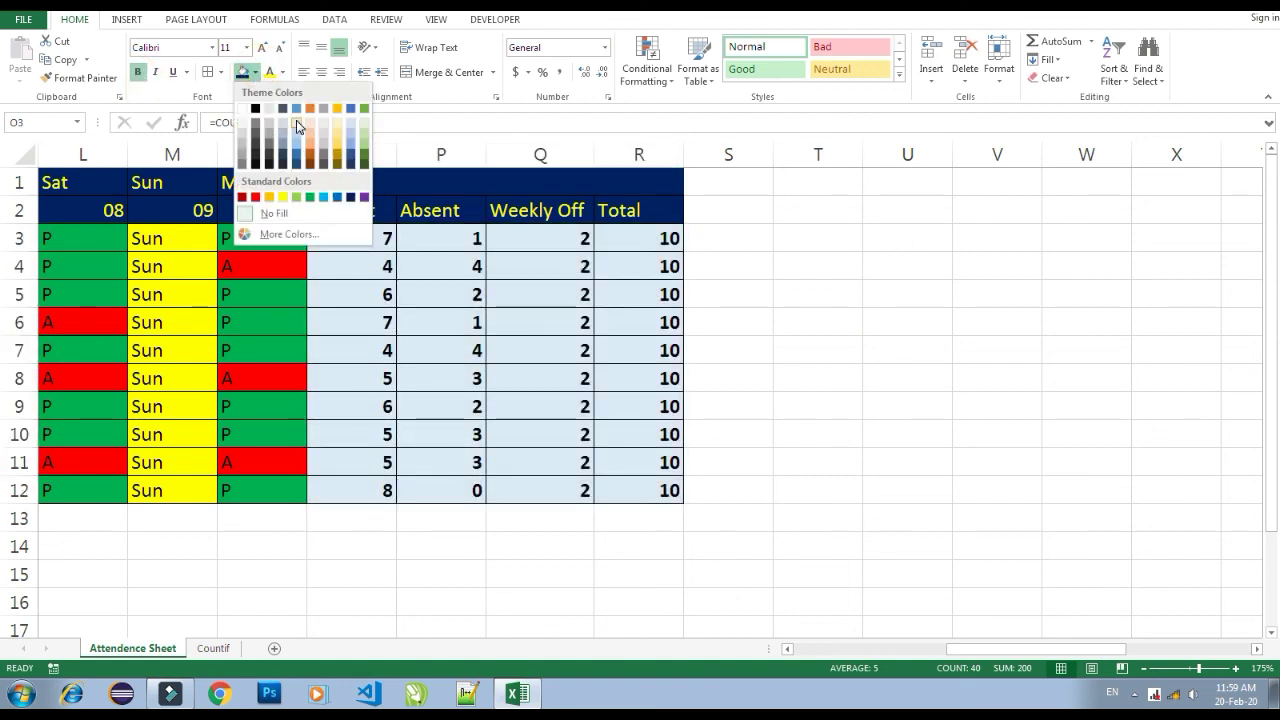
left_click(296, 120)
left_click(430, 265)
Select the whole attendance table with Ctrl+A for column autofit
scroll(600, 386, "left", 2)
left_click(463, 350)
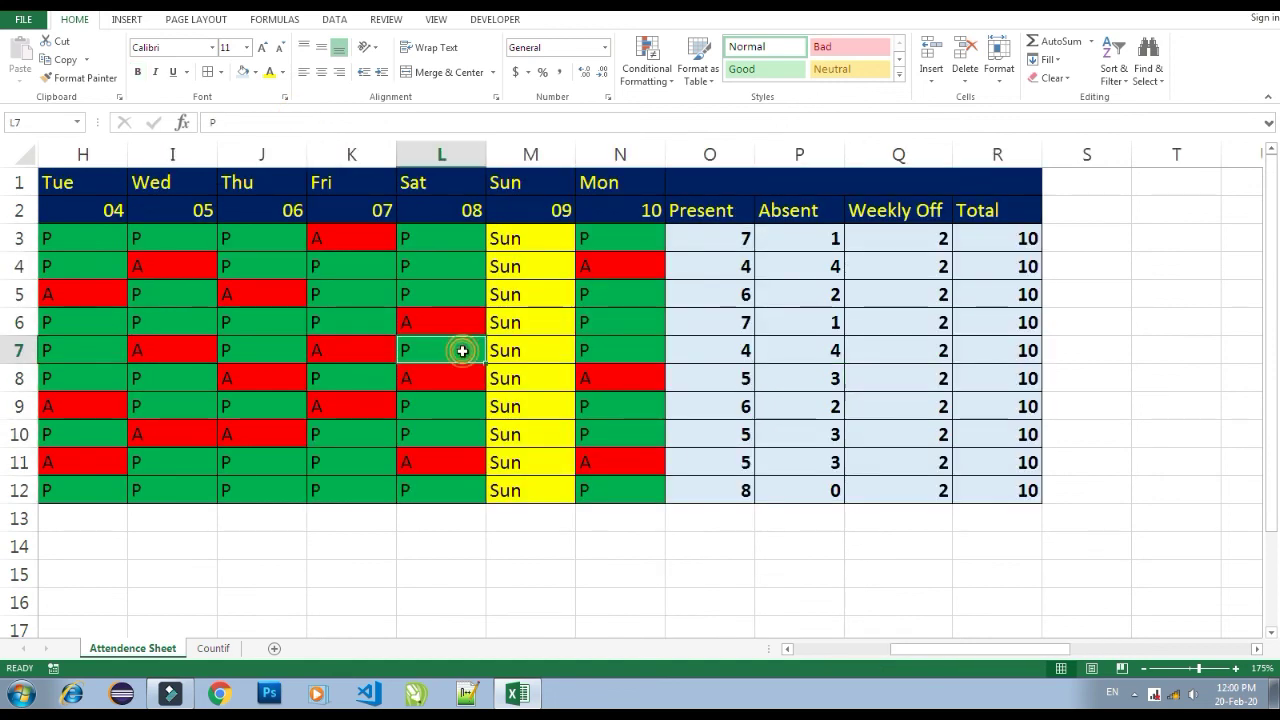
key("ctrl+a")
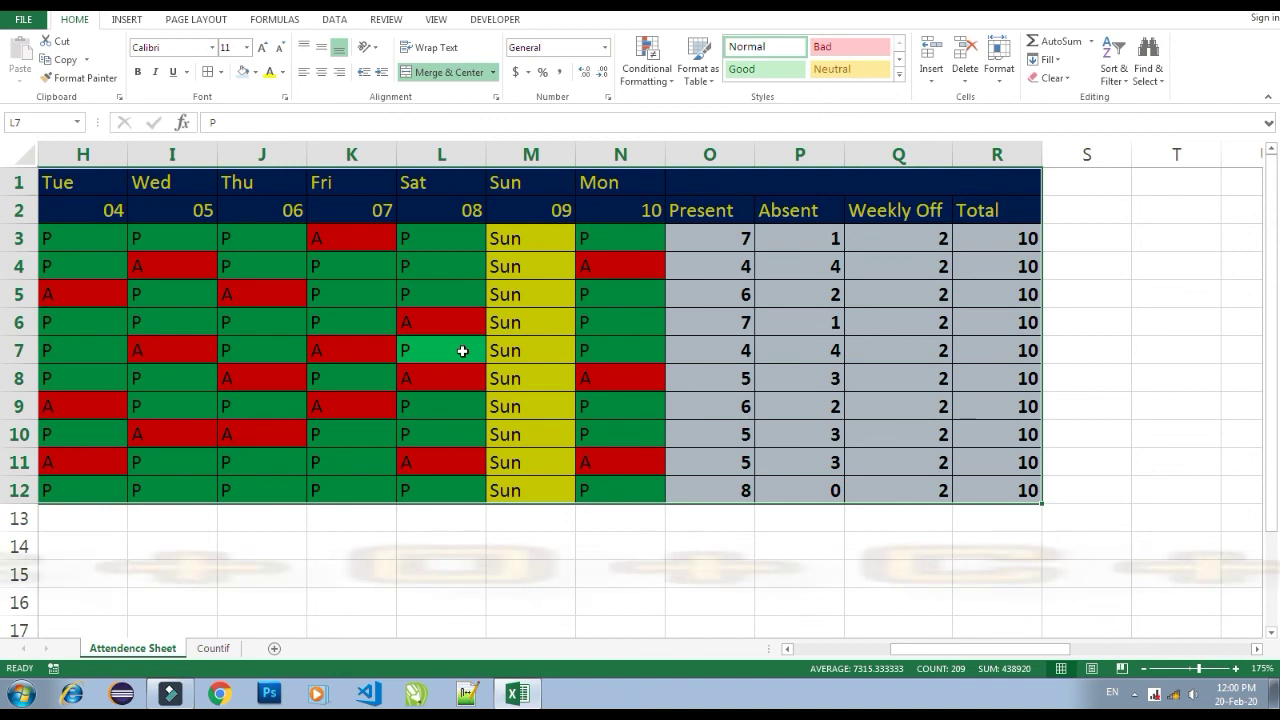
key("alt+o")
AutoFit every table column width to its contents with Alt+O, C, A
key("c")
key("a")
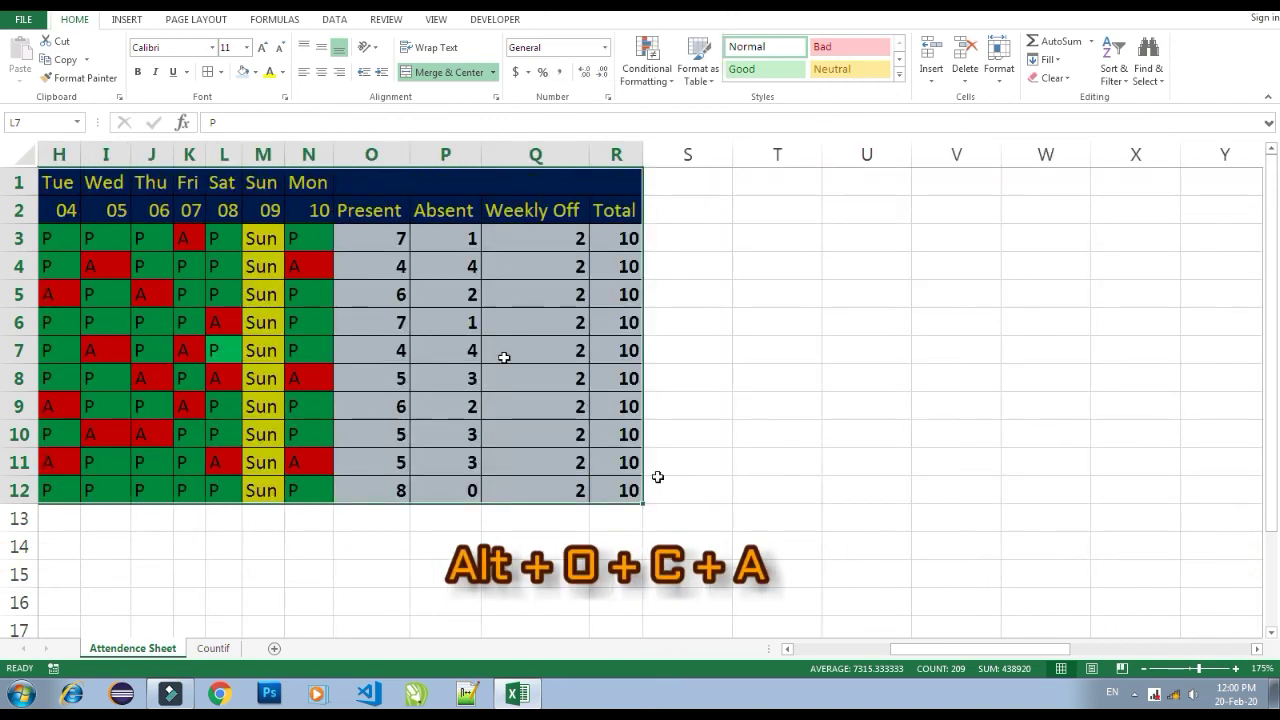
left_click_drag(975, 648, 775, 648)
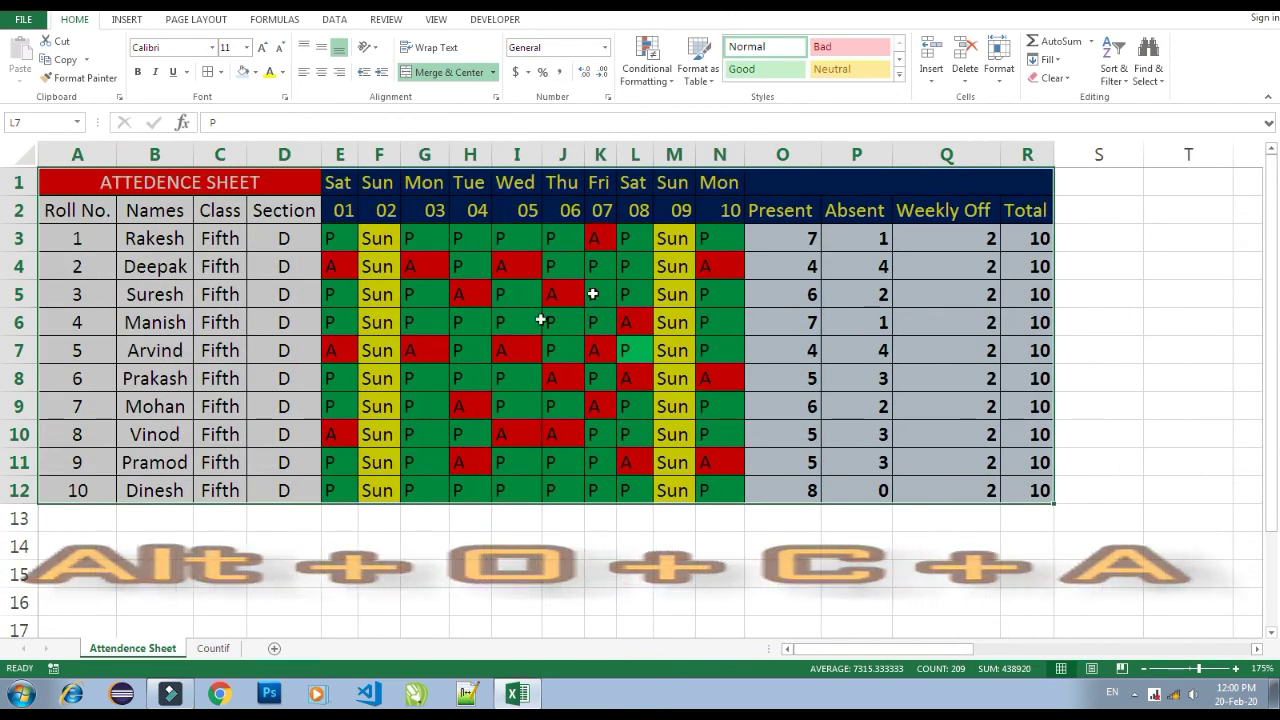
left_click(515, 266)
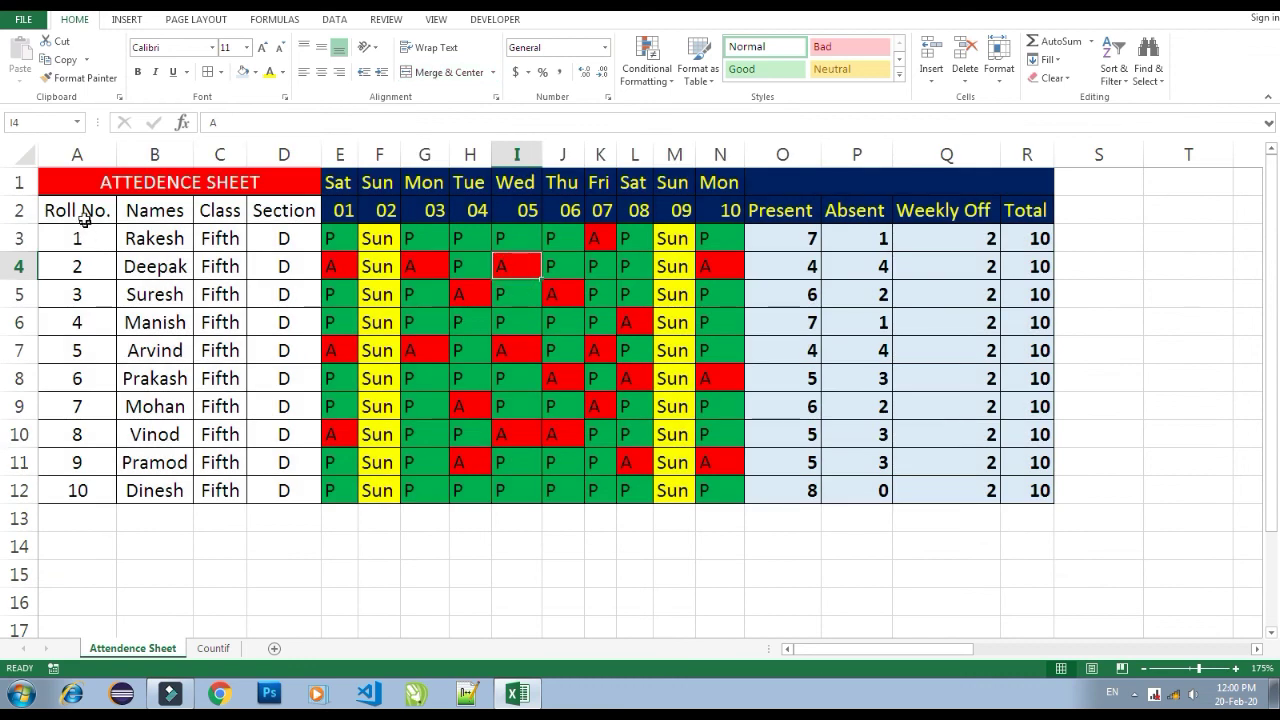
left_click_drag(85, 220, 259, 488)
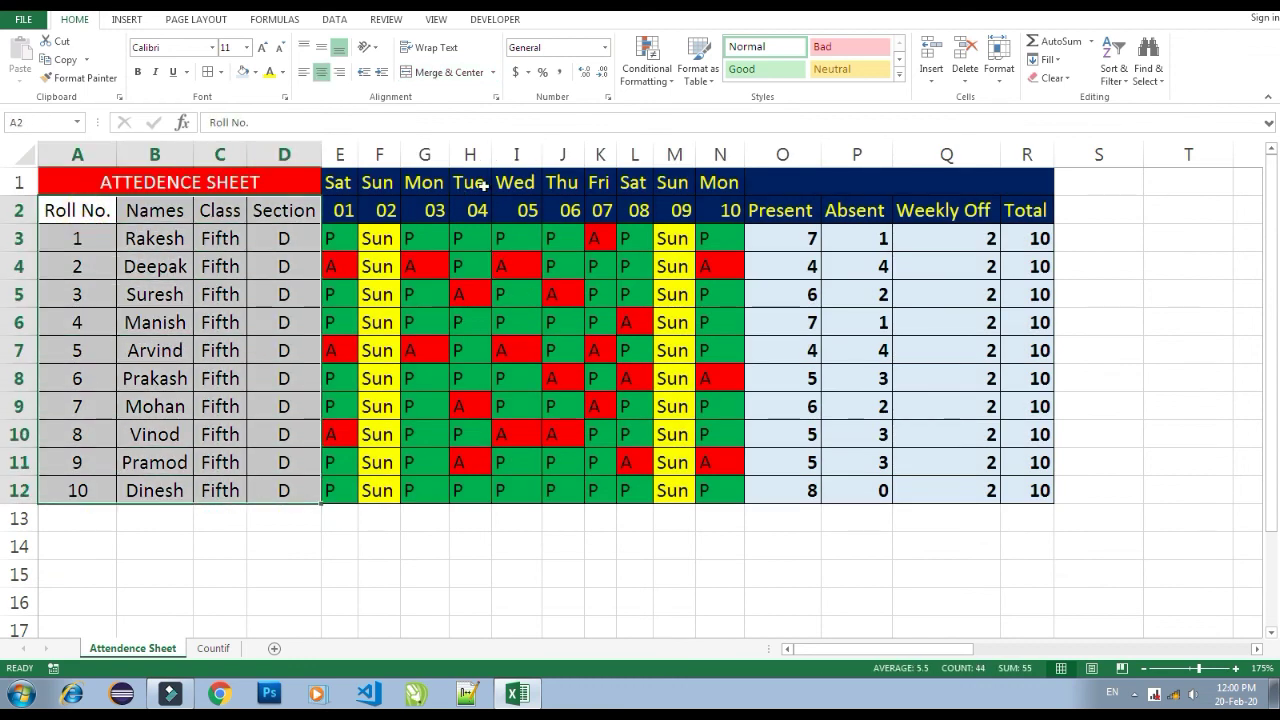
Shade the Roll No. through Section details A2:D12 light blue
left_click(255, 72)
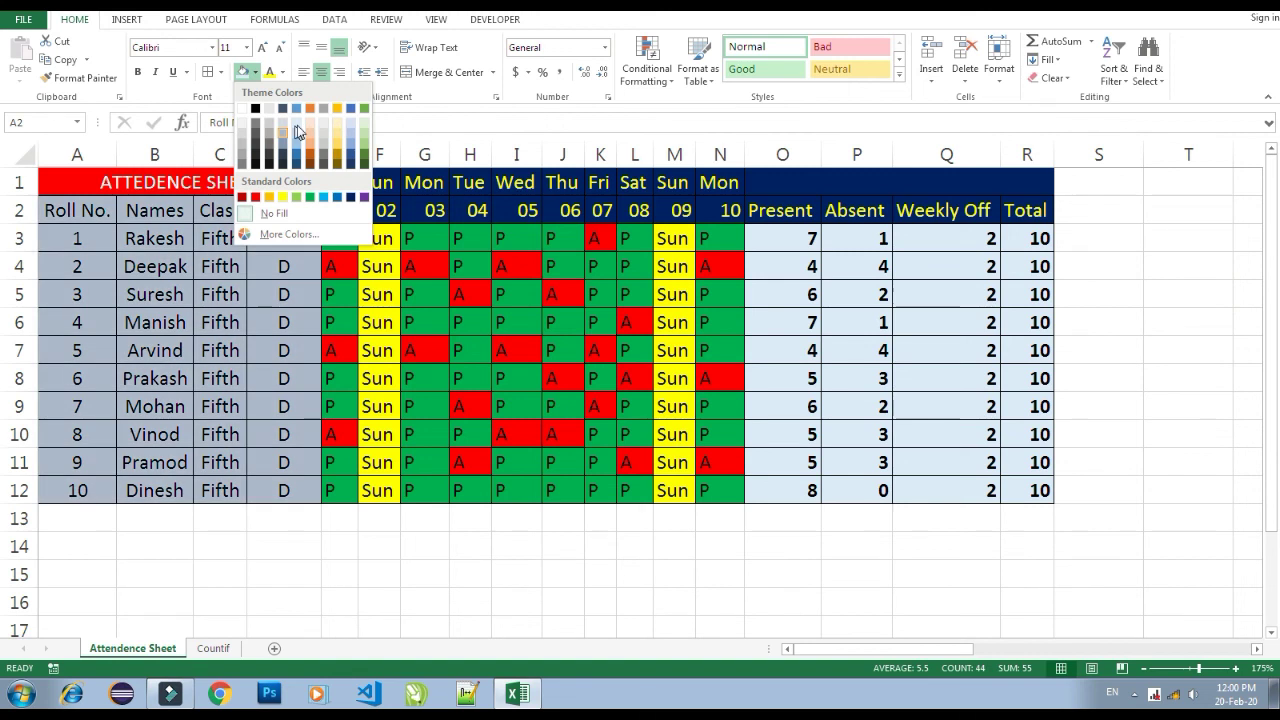
left_click(297, 138)
left_click(457, 266)
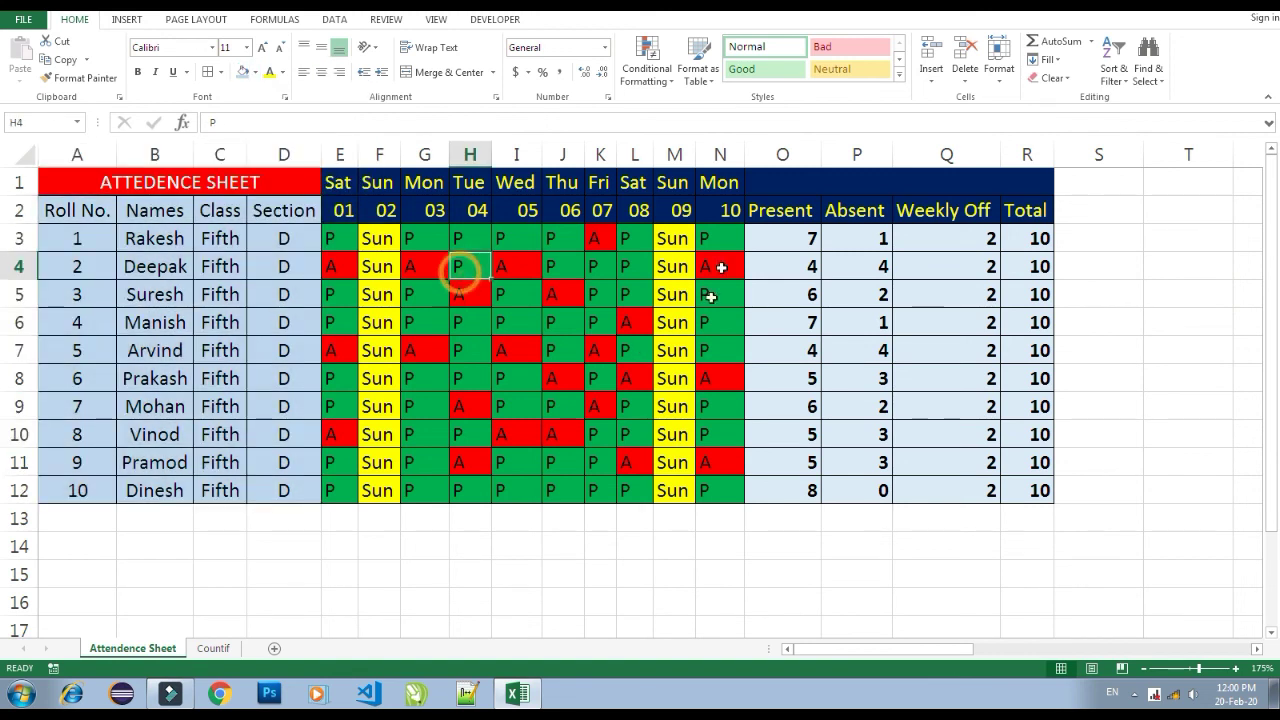
Make all text in the attendance table A1:R12 bold
left_click(566, 258)
mouse_move(200, 182)
left_mouse_down()
mouse_move(894, 297)
mouse_move(930, 489)
left_mouse_up()
left_click_drag(1027, 498, 1030, 496)
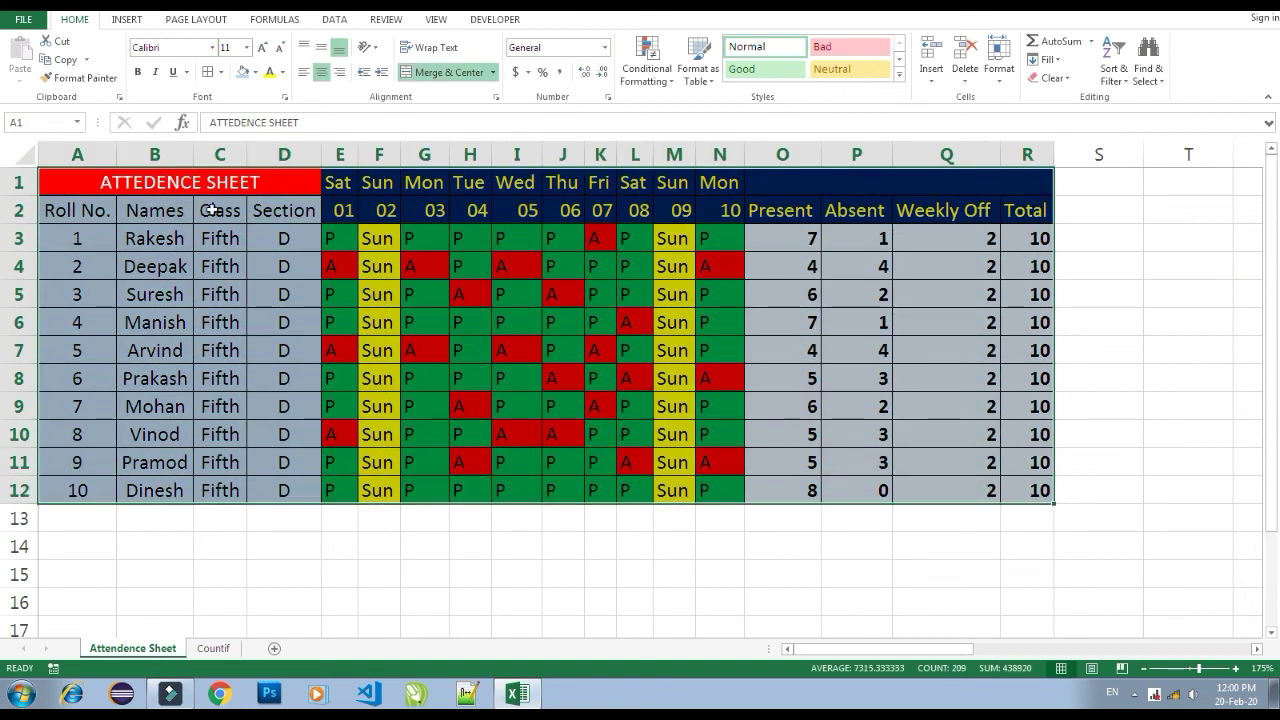
left_click(140, 72)
left_click(514, 318)
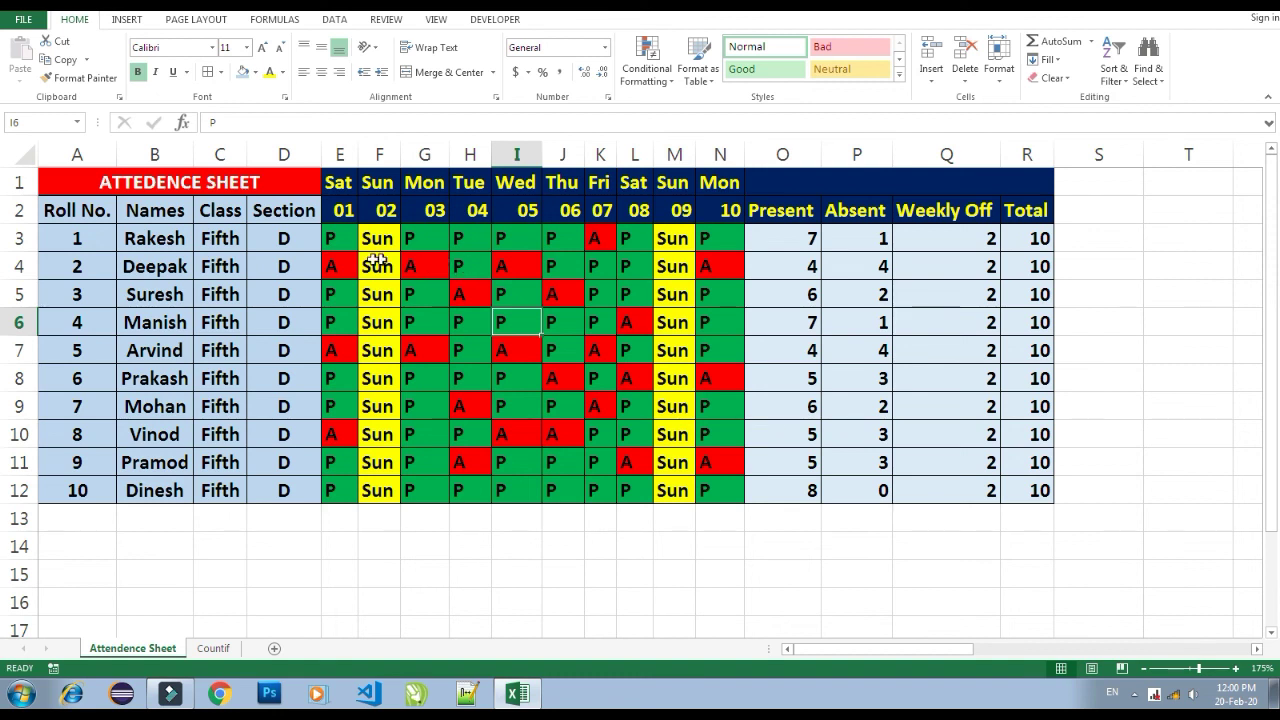
Switch to the INSERT ribbon to view table, picture and chart options
left_click(127, 19)
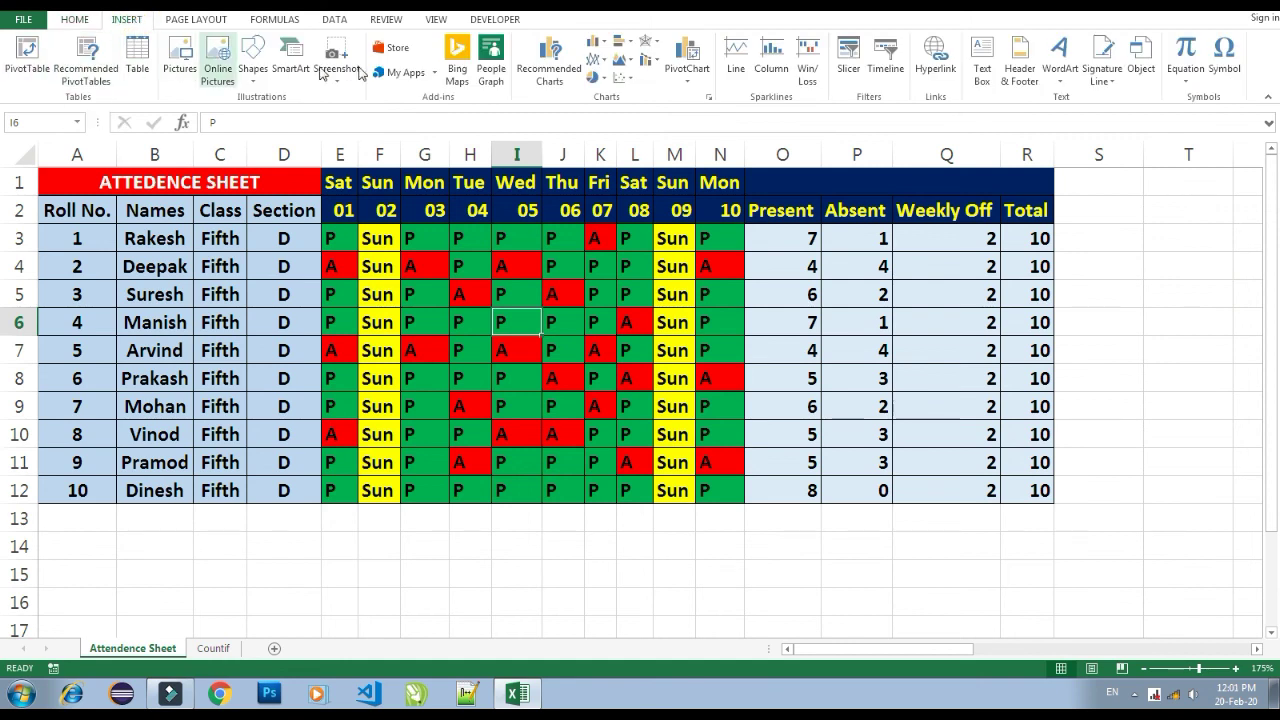